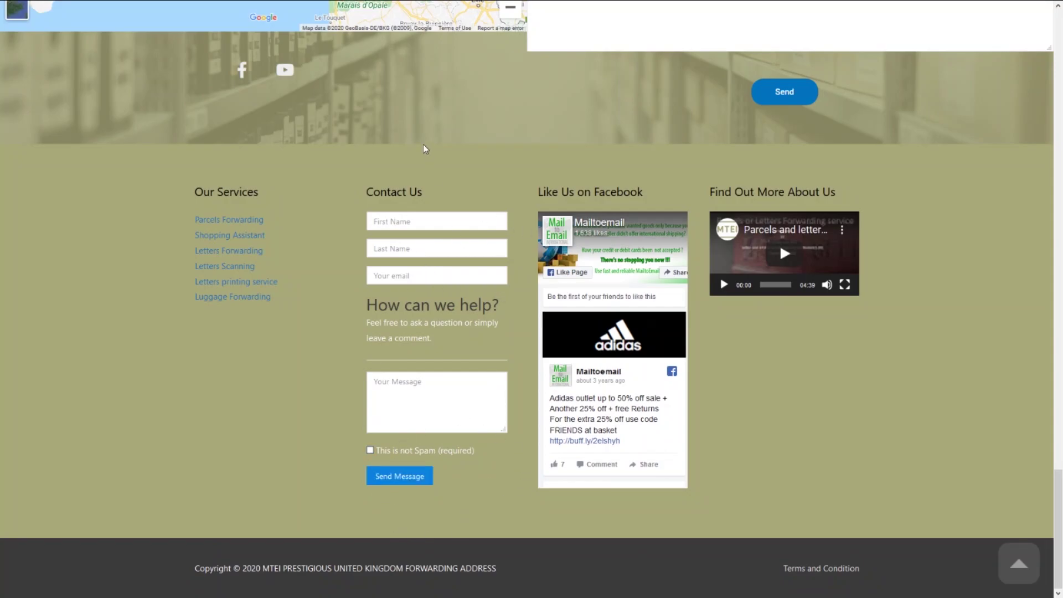
Switch to the Airidas Kirstukas site tab and scroll to the top of its home page
mouse_move(353, 1)
left_click(299, 17)
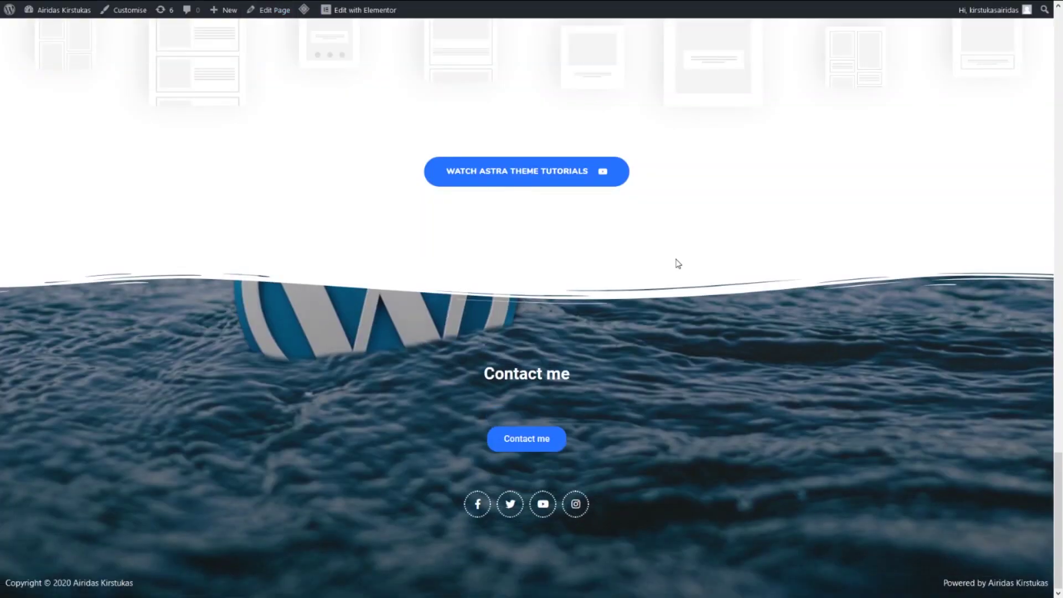
scroll(609, 501, "up", 12)
scroll(605, 503, "up", 20)
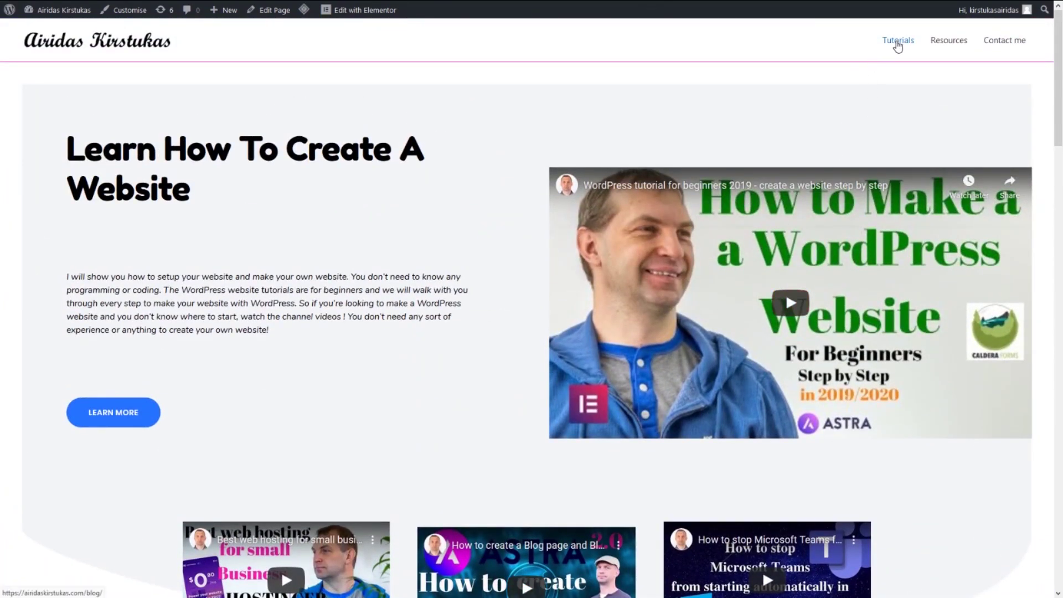
Open the Tutorials page and read through the Custom made footer post
left_click(898, 44)
scroll(317, 338, "down", 5)
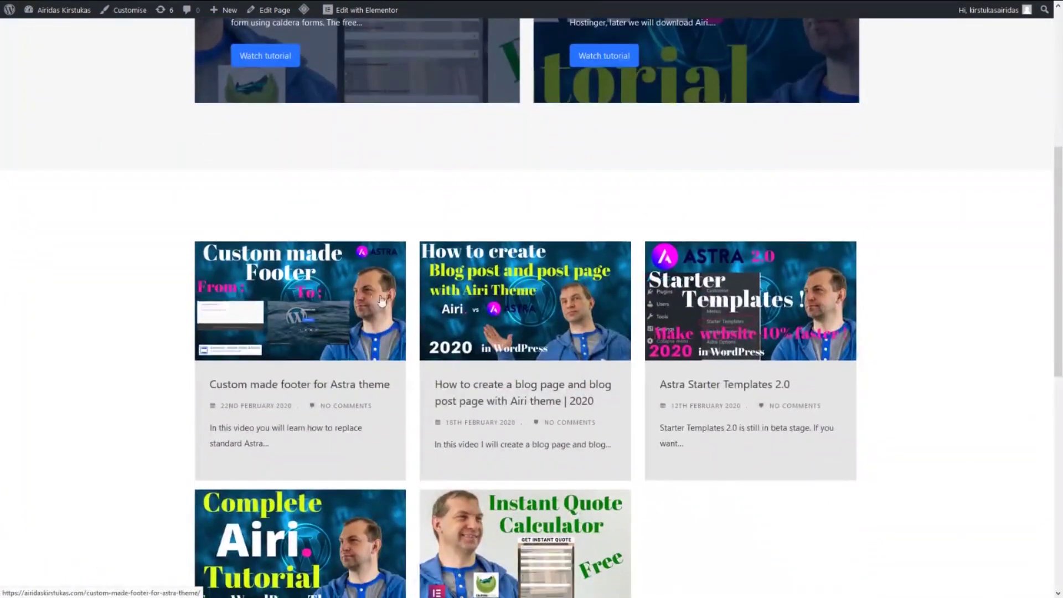
left_click(317, 338)
scroll(434, 316, "down", 9)
scroll(434, 318, "down", 3)
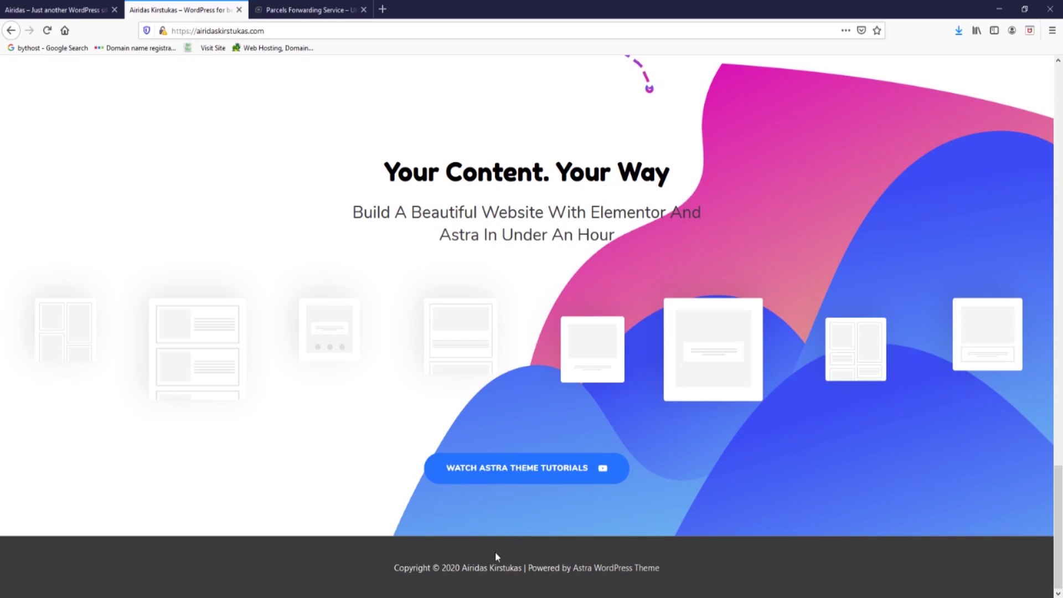
Switch to the restaurant demo tab and scroll to its 'Let's Eat.' footer with Reserve Table button and social icons
left_click(28, 10)
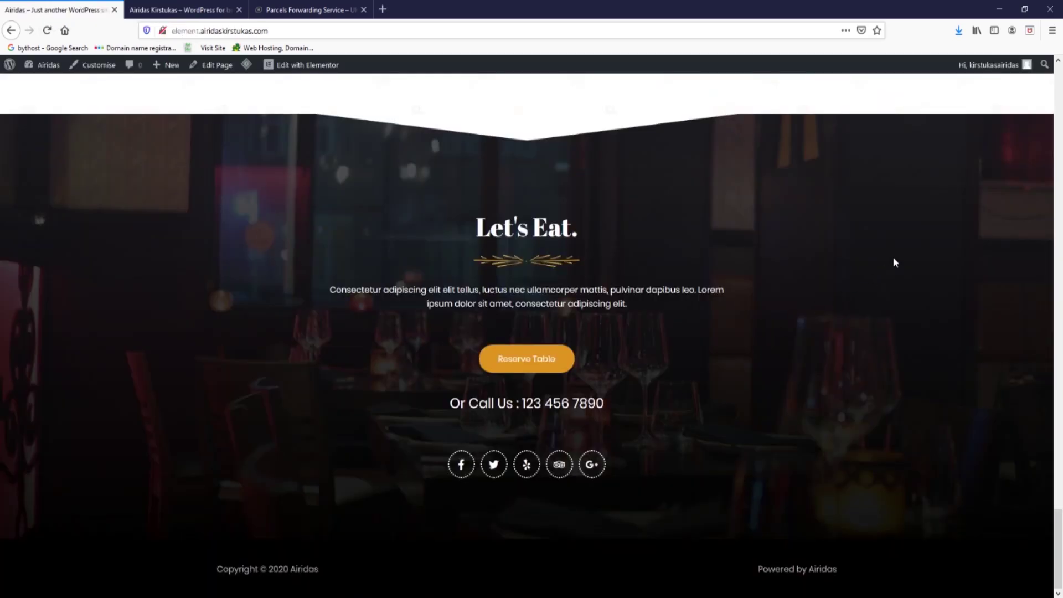
scroll(895, 264, "up", 2)
scroll(895, 263, "down", 2)
scroll(897, 315, "up", 4)
scroll(896, 314, "down", 3)
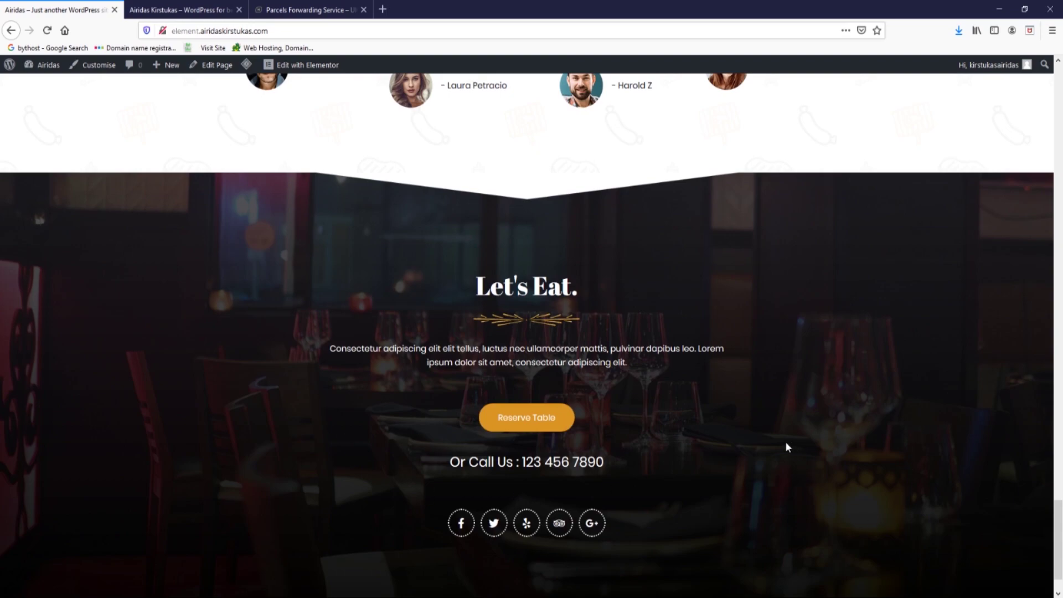
mouse_move(307, 67)
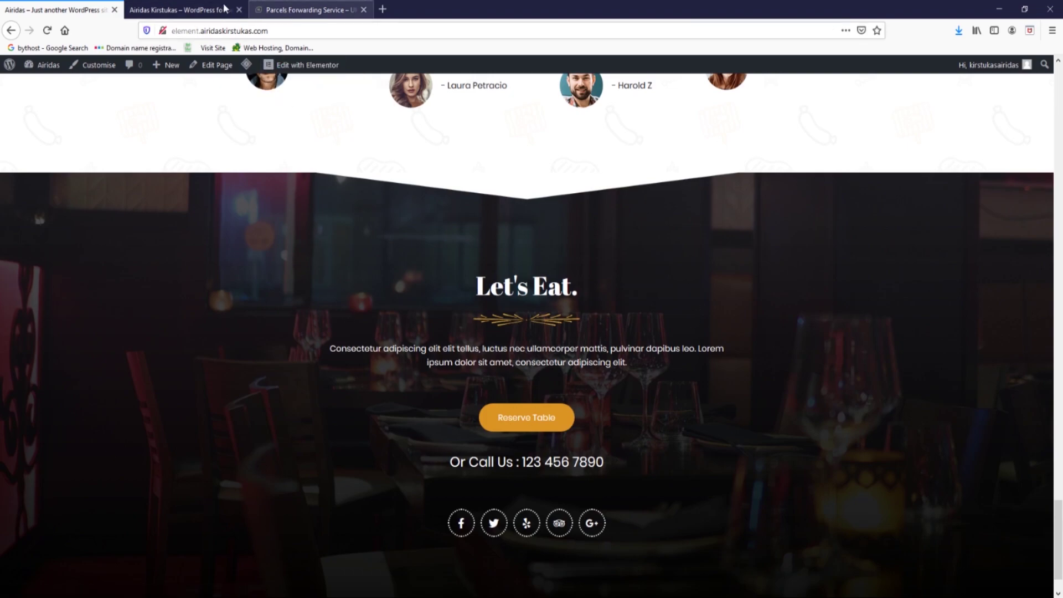
Append /admin to the Airidas Kirstukas site address and log in to the WordPress Dashboard
left_click(189, 12)
left_click(273, 31)
left_click(273, 32)
type("/admin")
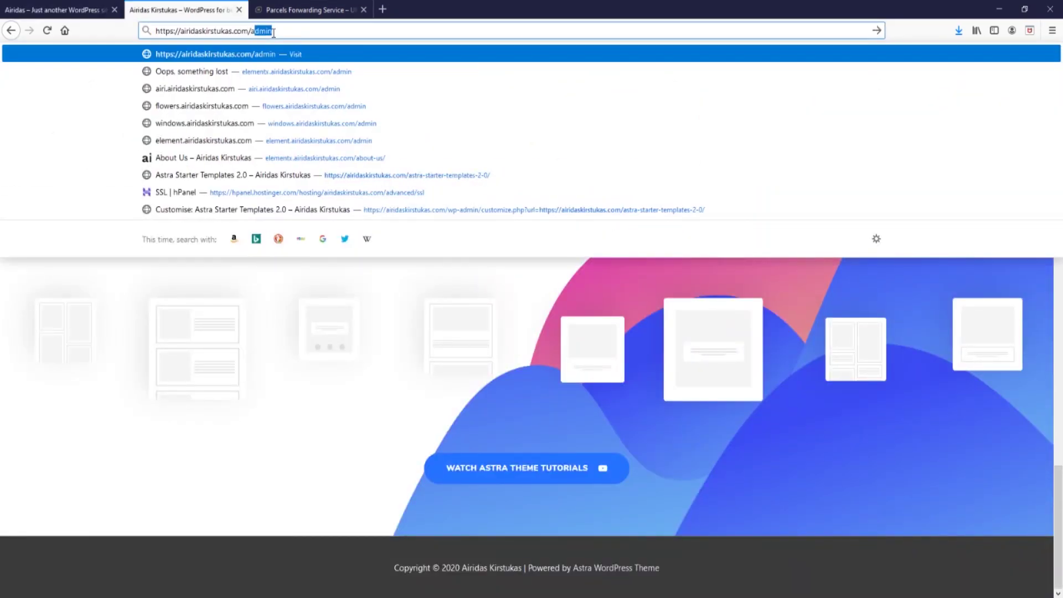
key("Return")
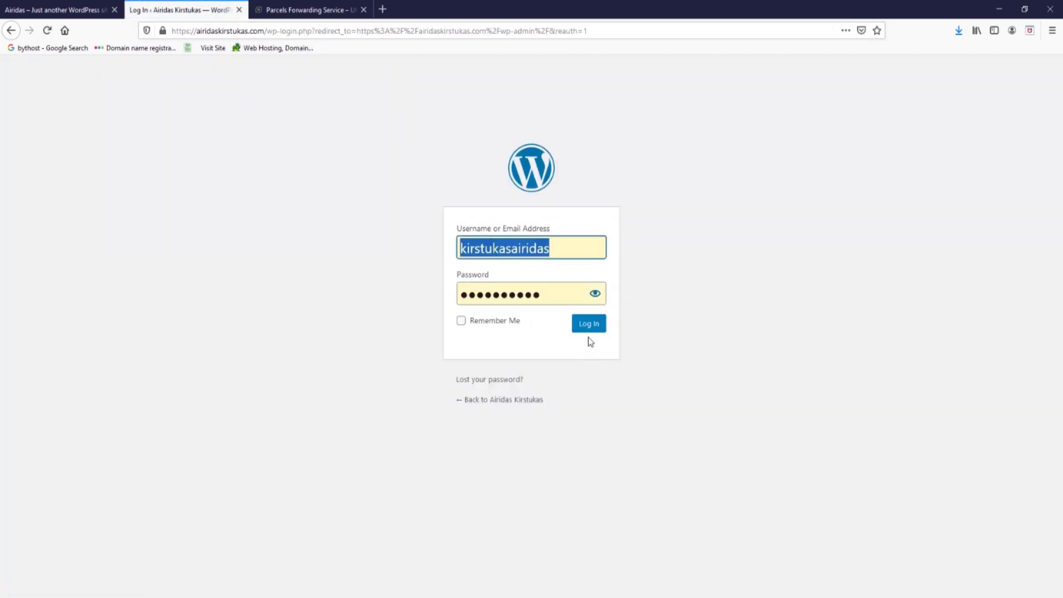
left_click(589, 332)
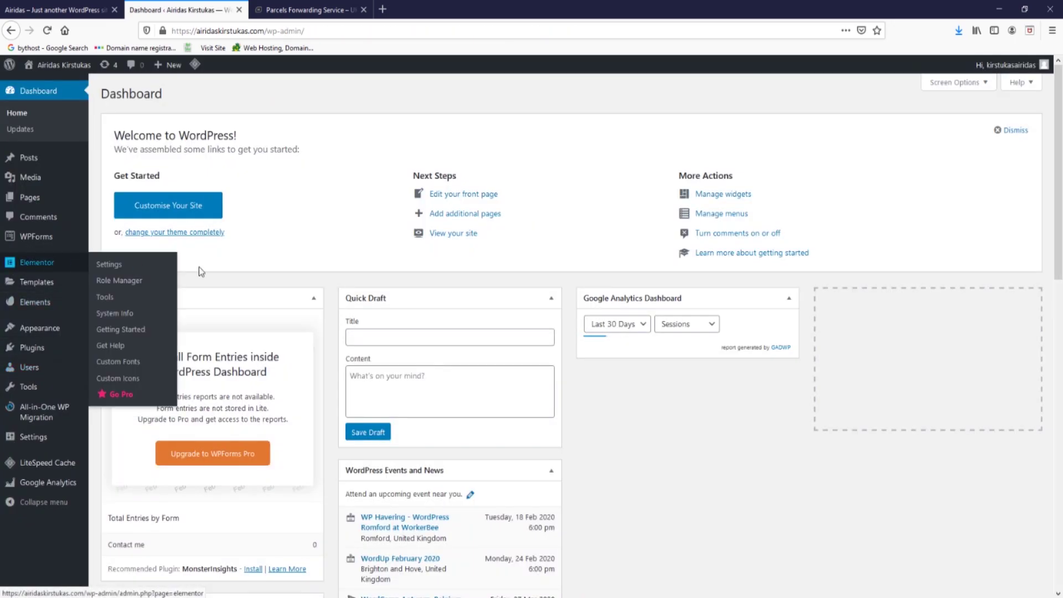
Search new plugins for 'Elementor Head' and install Elementor – Header, Footer & Blocks
mouse_move(45, 354)
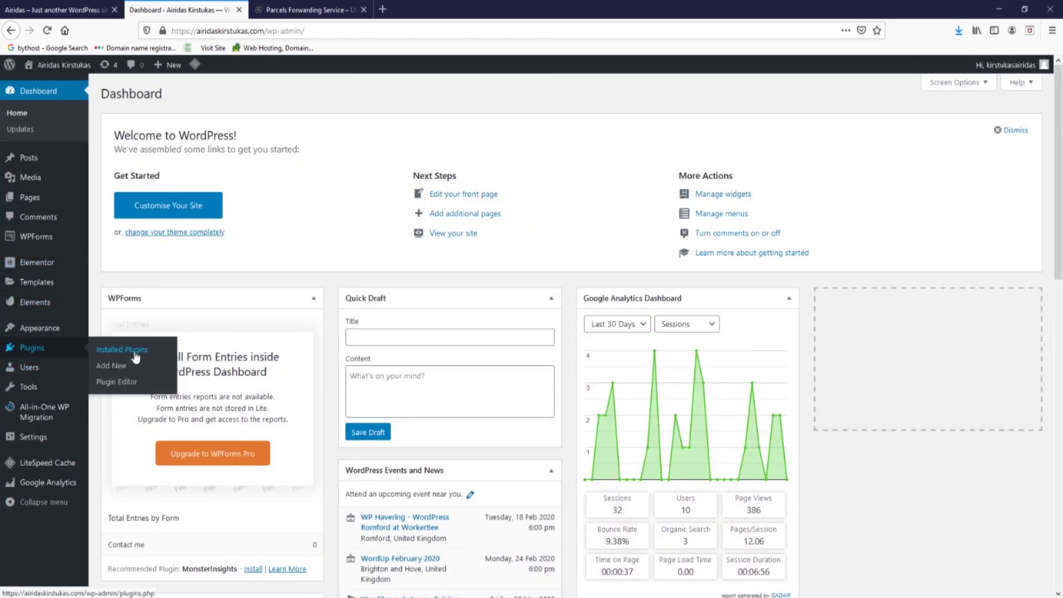
left_click(122, 367)
left_click(918, 127)
type("Element")
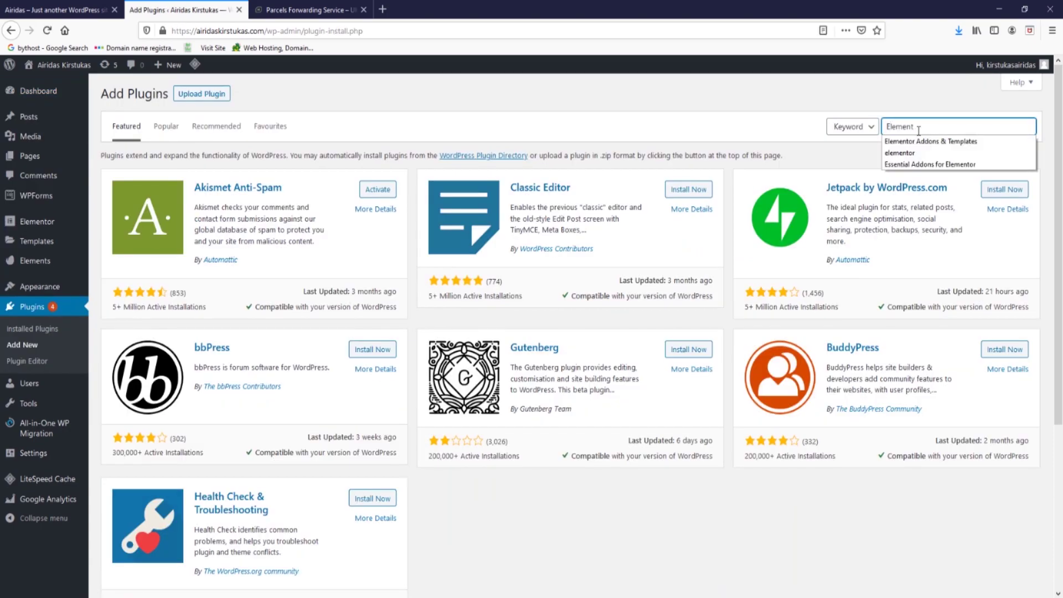
type("or Header")
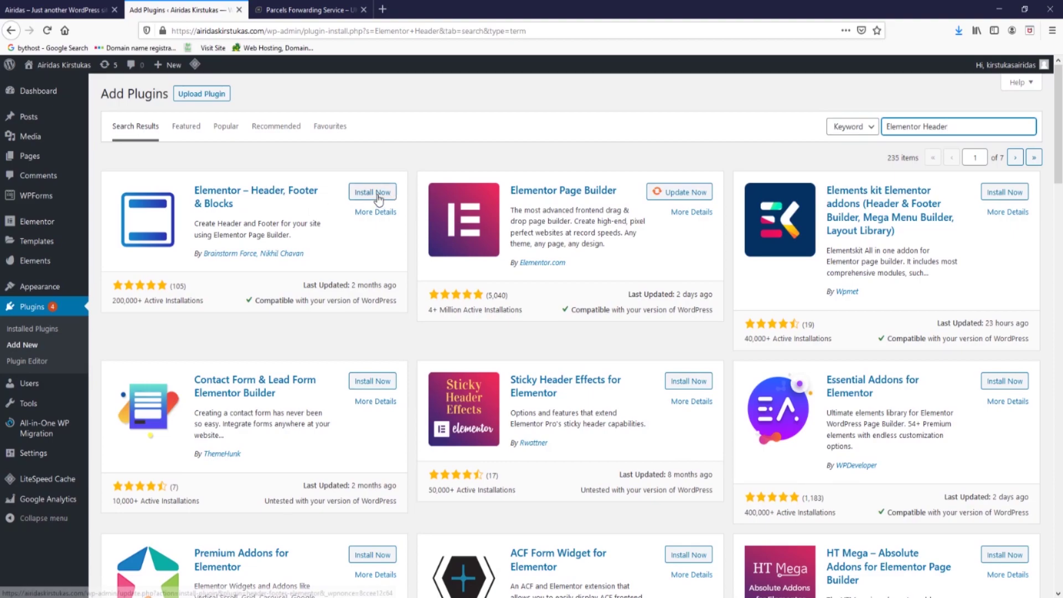
left_click(379, 194)
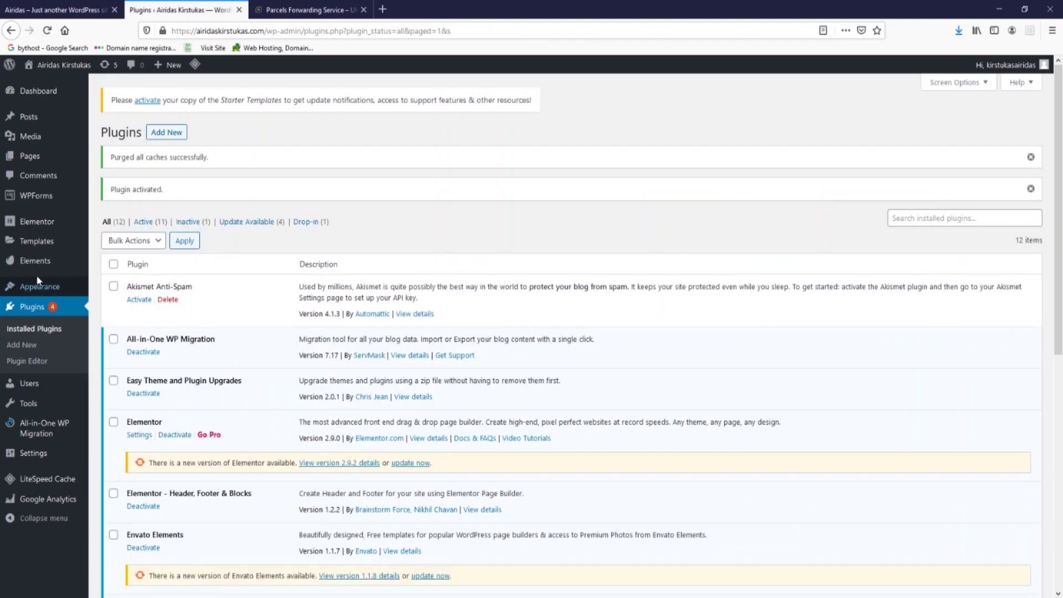
mouse_move(35, 293)
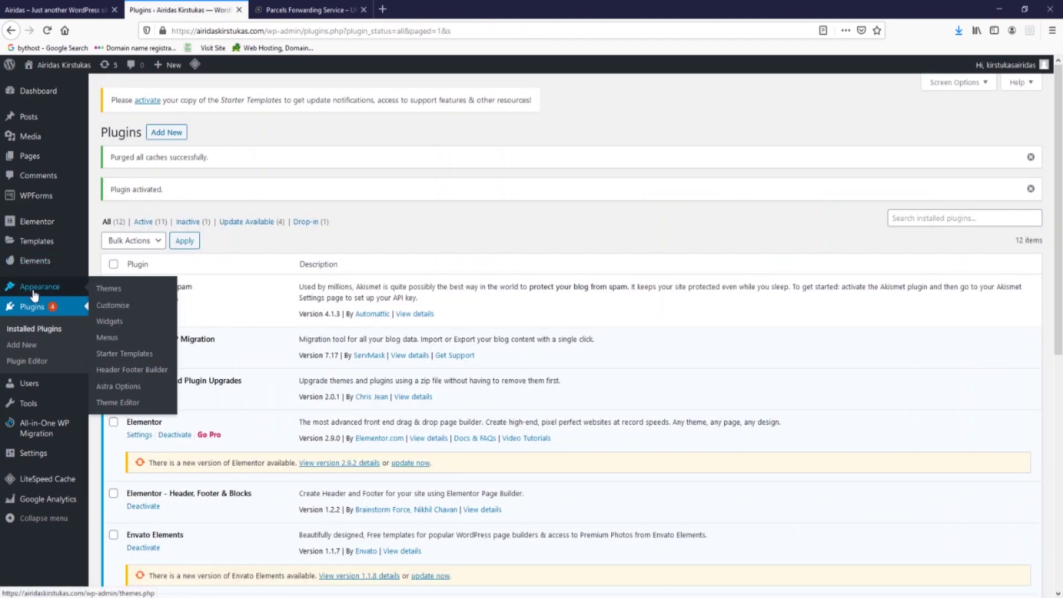
Start a new Header Footer Builder template and set its type to Footer
left_click(143, 374)
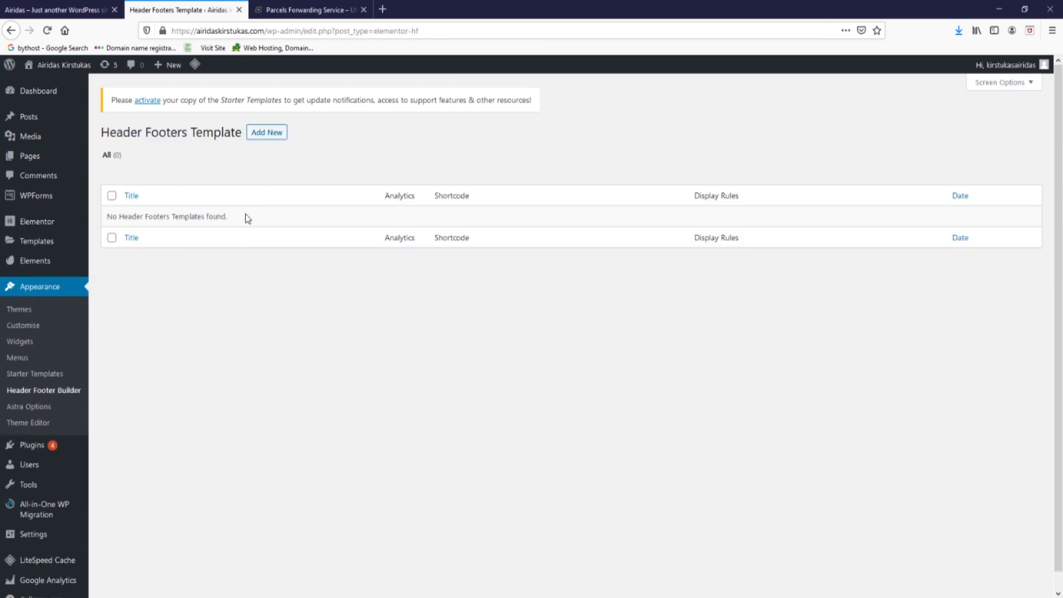
left_click(262, 135)
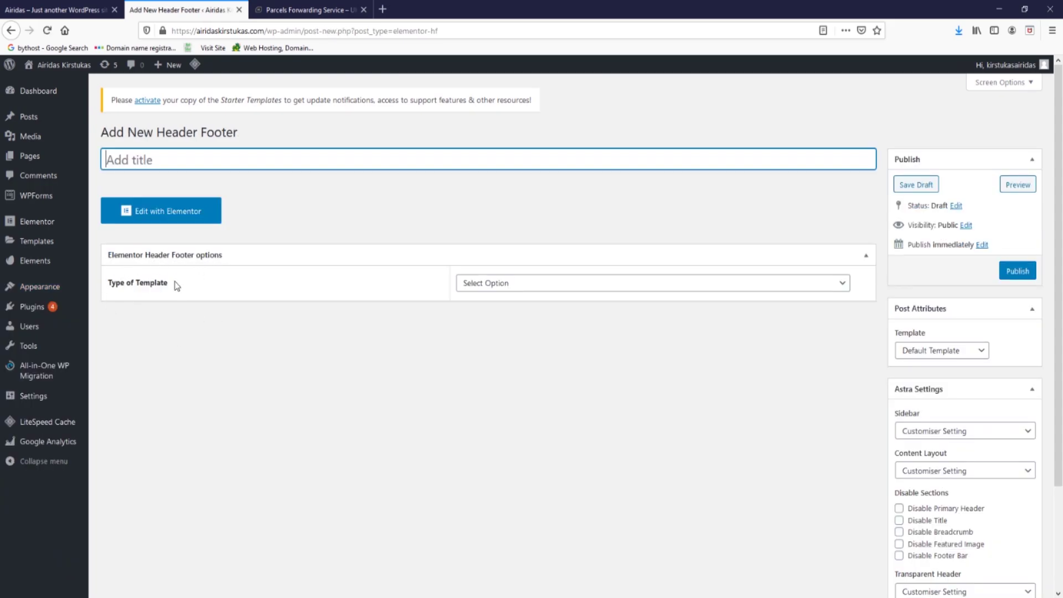
left_click(778, 285)
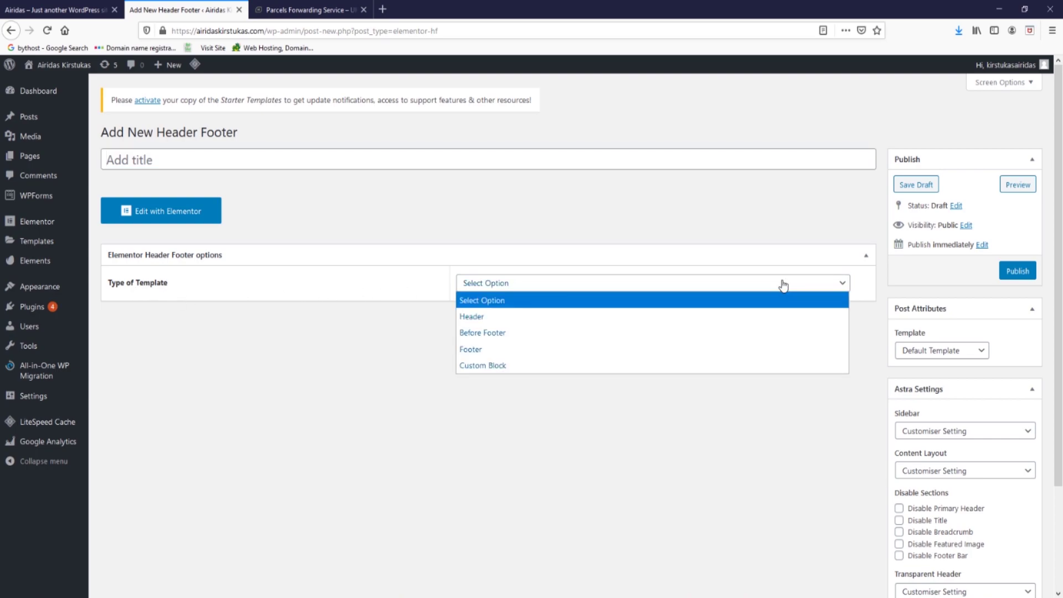
left_click(753, 349)
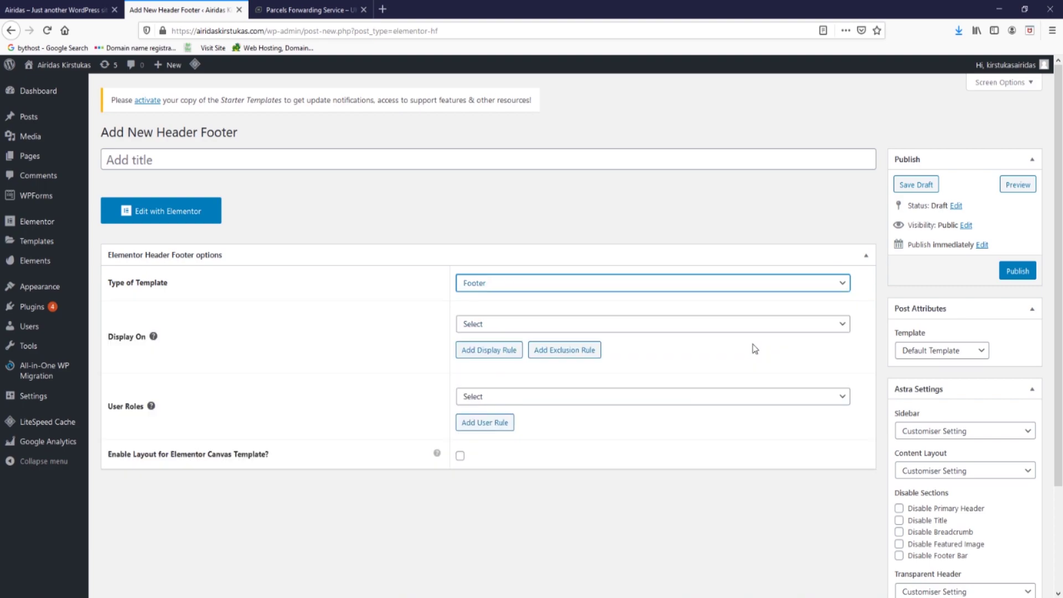
Display the template on the Entire Website for All user roles and title it 'Footer'
left_click(589, 325)
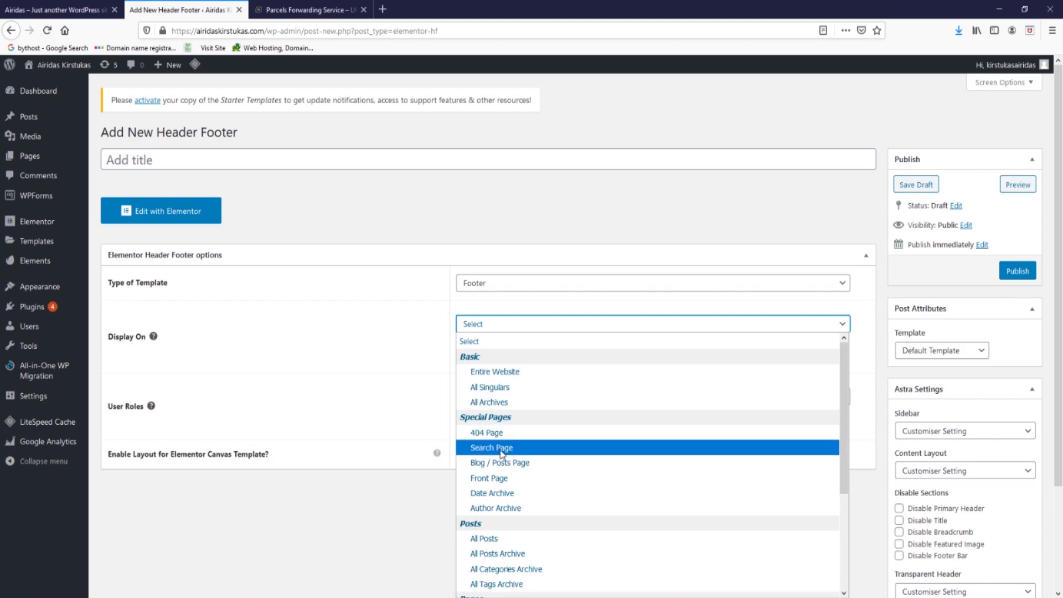
scroll(505, 541, "down", 1)
scroll(504, 537, "down", 2)
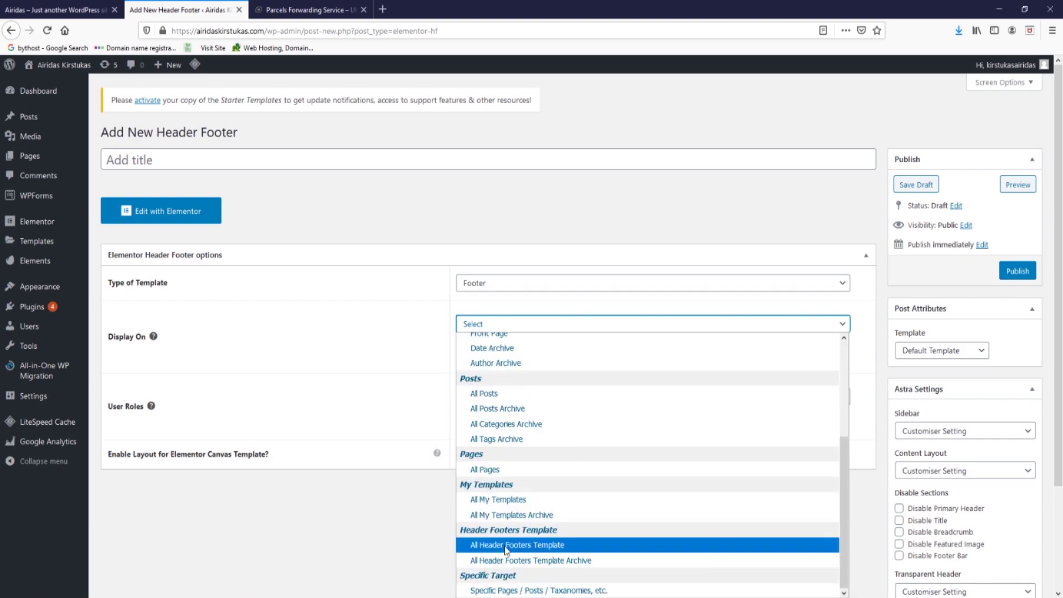
scroll(590, 507, "up", 4)
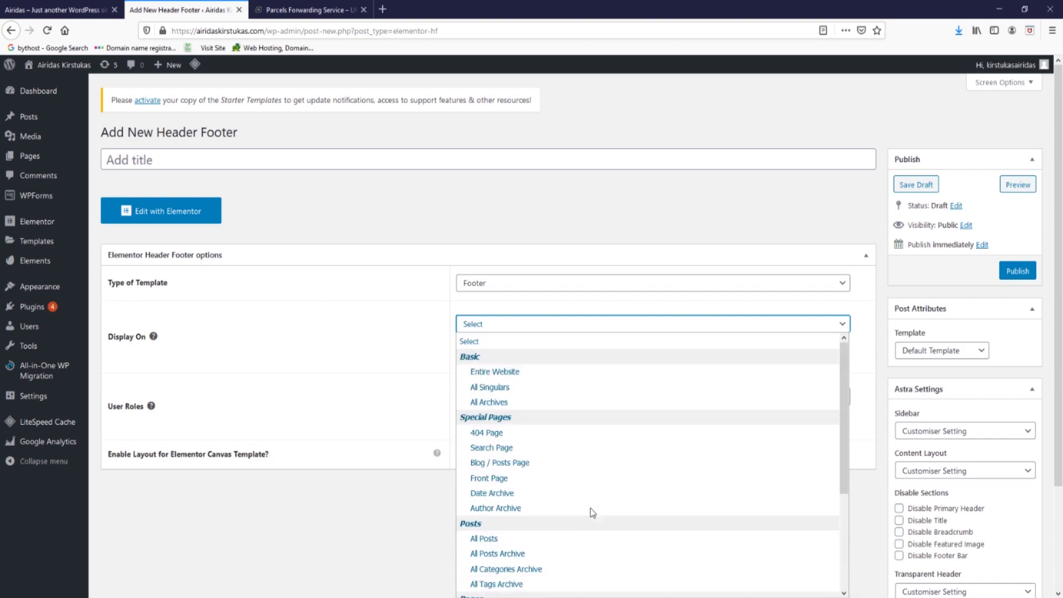
left_click(540, 377)
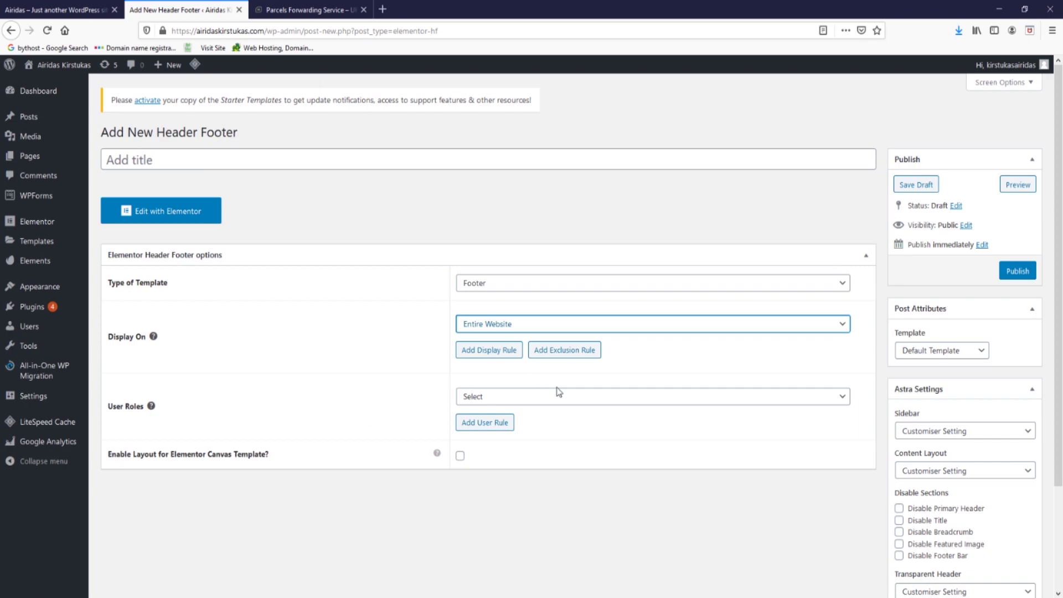
left_click(559, 397)
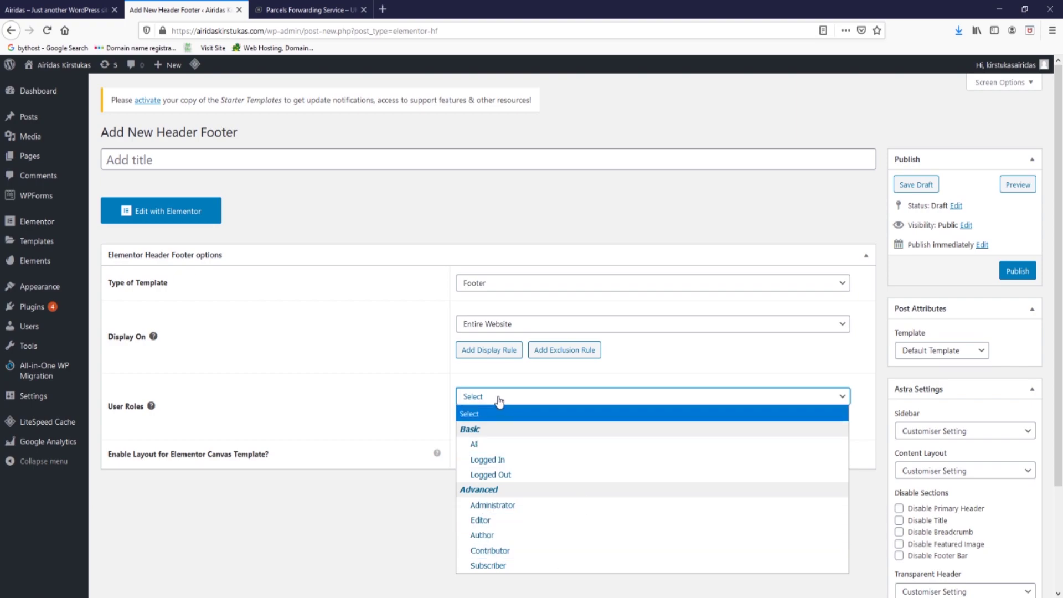
left_click(519, 446)
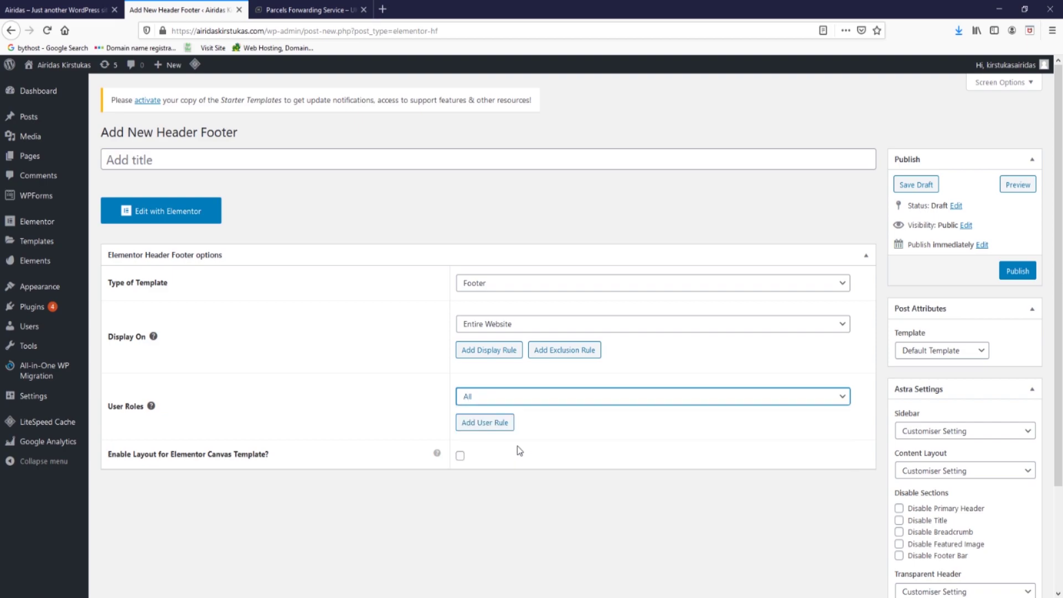
left_click(147, 160)
type("Footer")
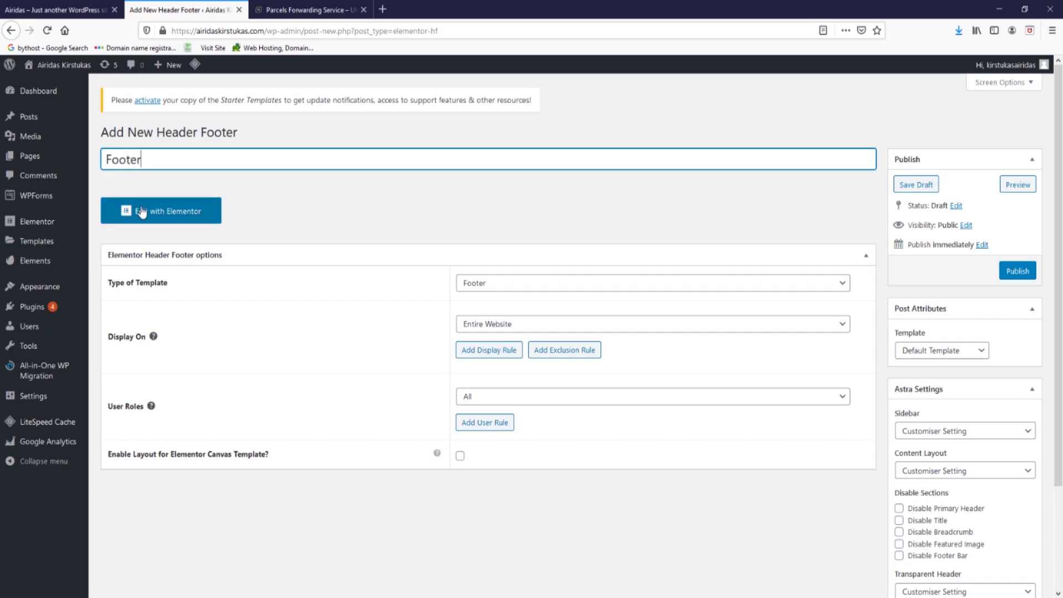
Open the new Footer template in Elementor, then open the restaurant site's Footer in Elementor
left_click(148, 211)
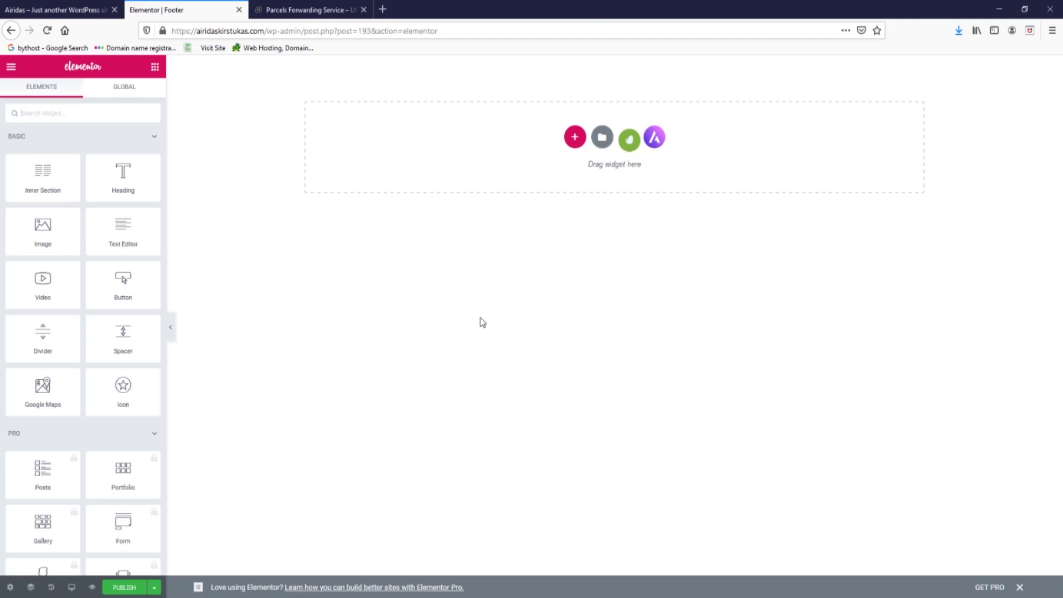
left_click(63, 9)
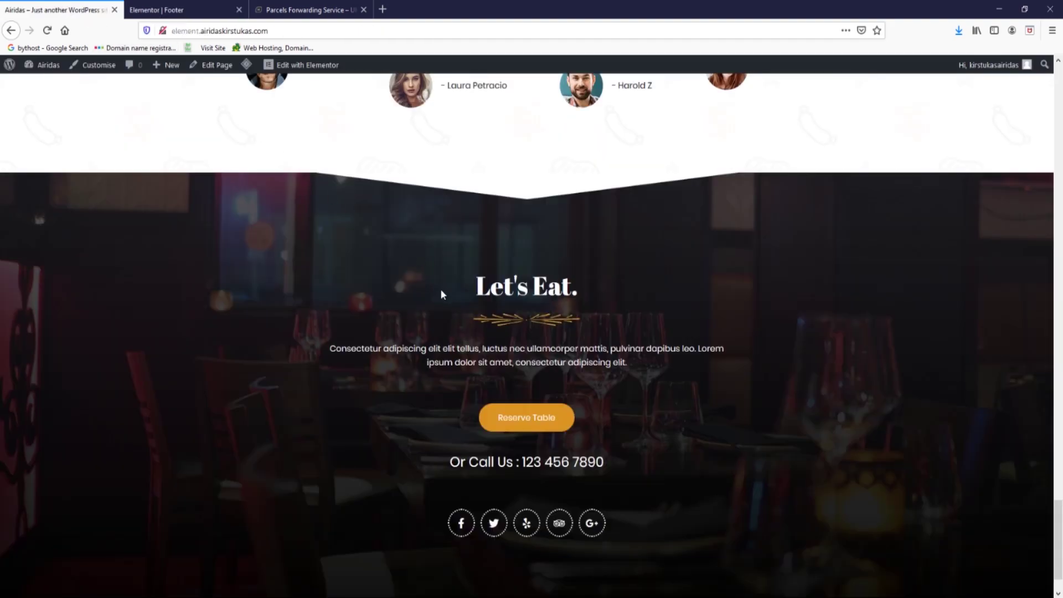
mouse_move(301, 68)
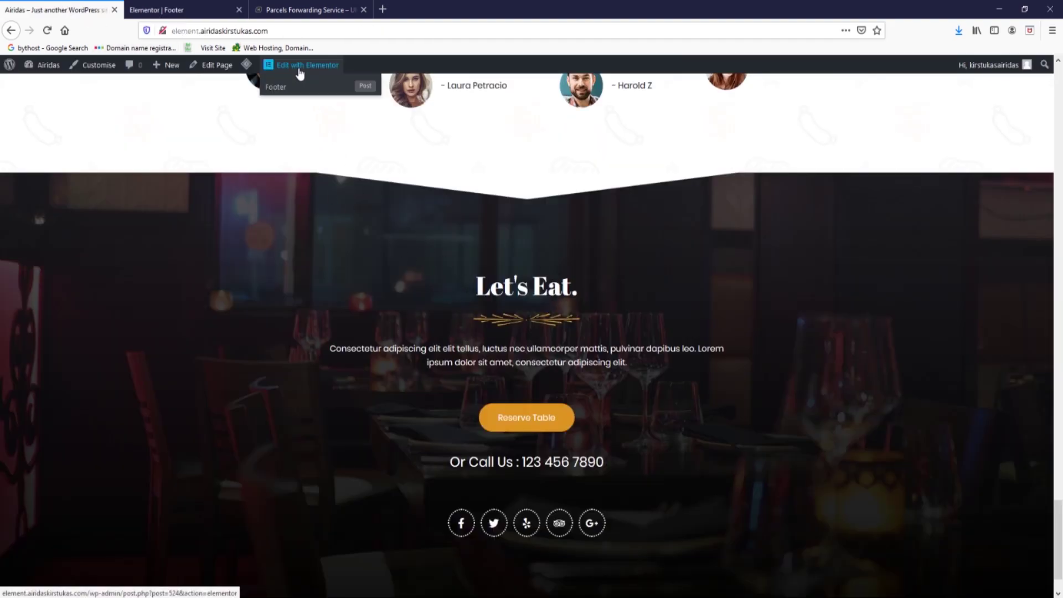
left_click(298, 91)
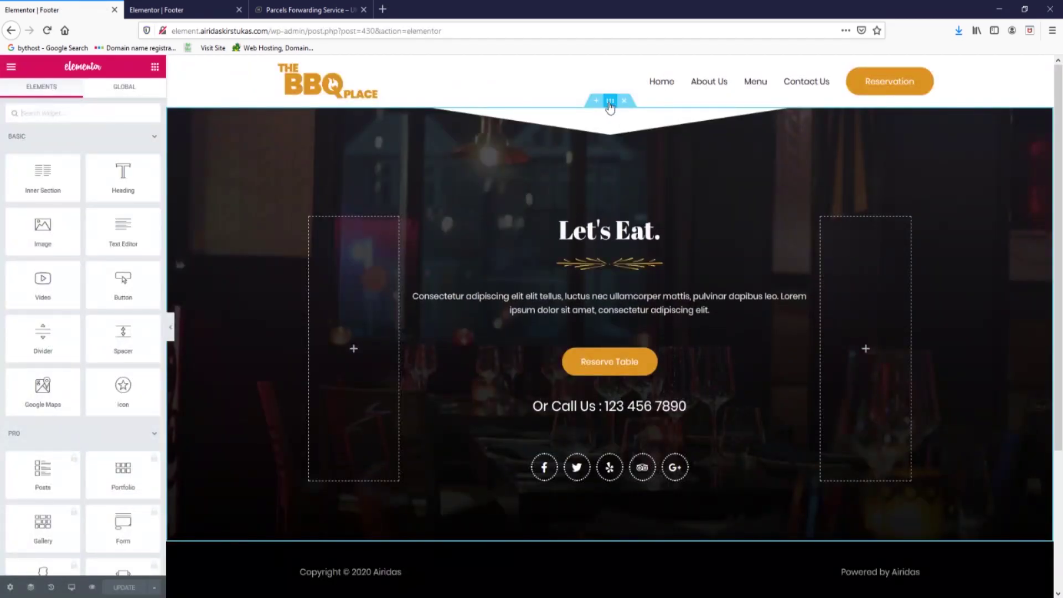
Save the restaurant footer section as a template named footer1
right_click(609, 103)
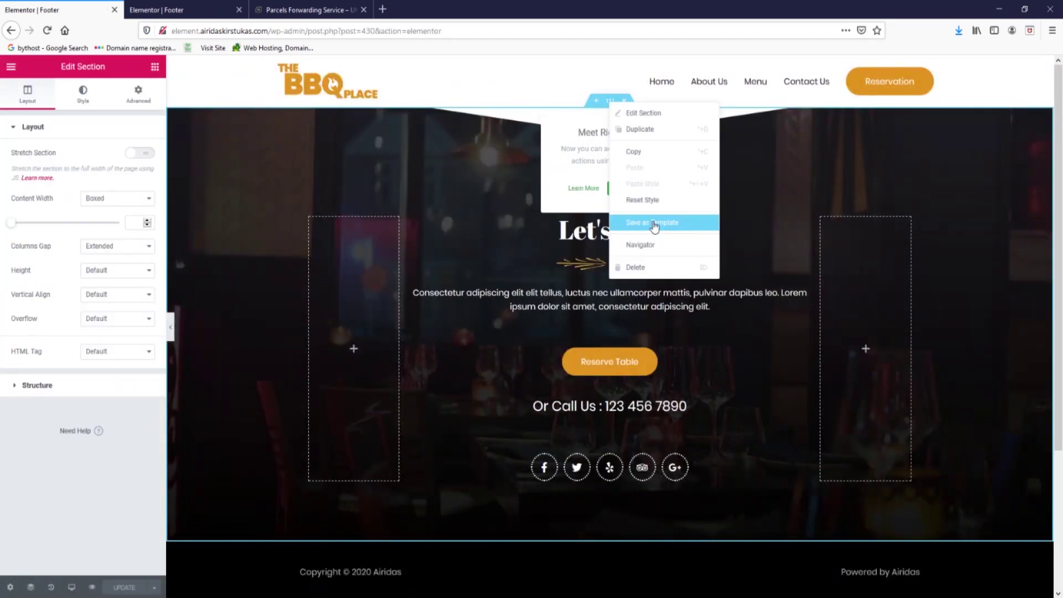
left_click(648, 222)
left_click(395, 318)
type("footer")
left_click(460, 336)
left_click(691, 324)
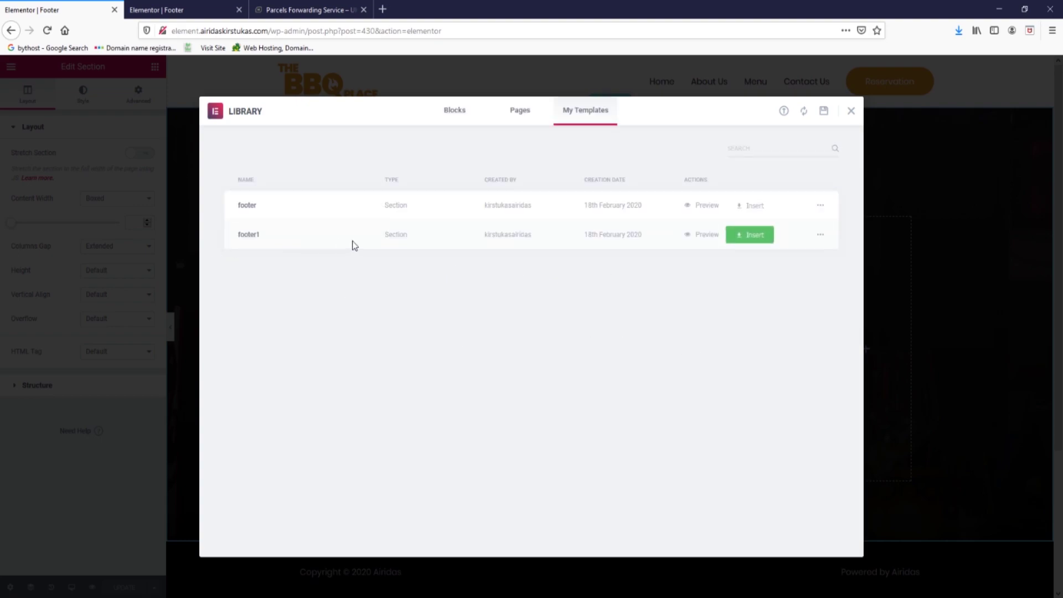
Export footer1 as a JSON file and return to the empty Footer editor
left_click(821, 235)
left_click(839, 267)
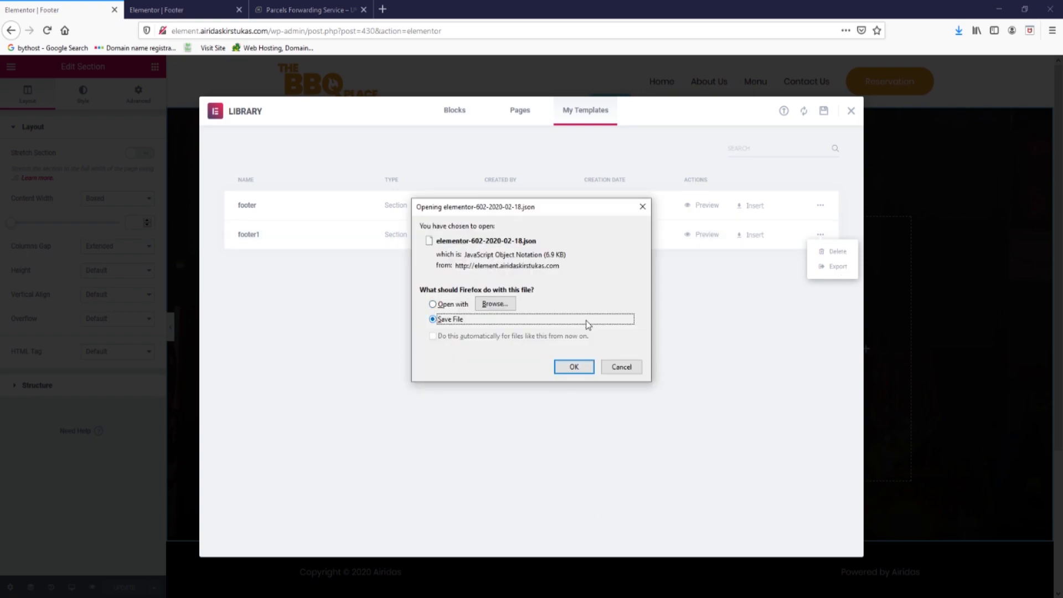
left_click(574, 366)
key("ctrl+Tab")
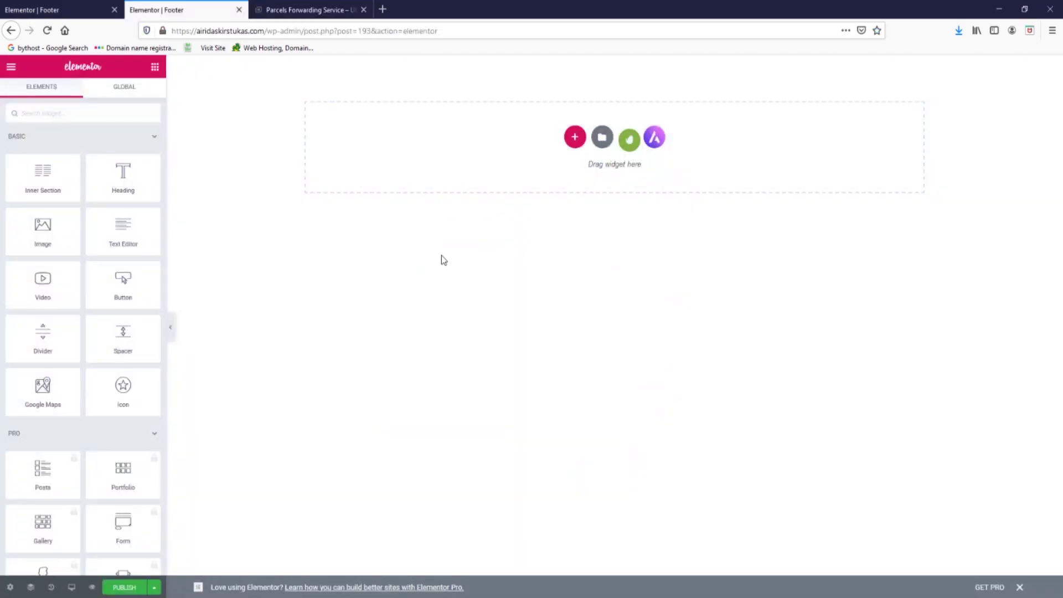
Import the exported footer1 JSON via My Templates and insert it into the Footer canvas
left_click(603, 140)
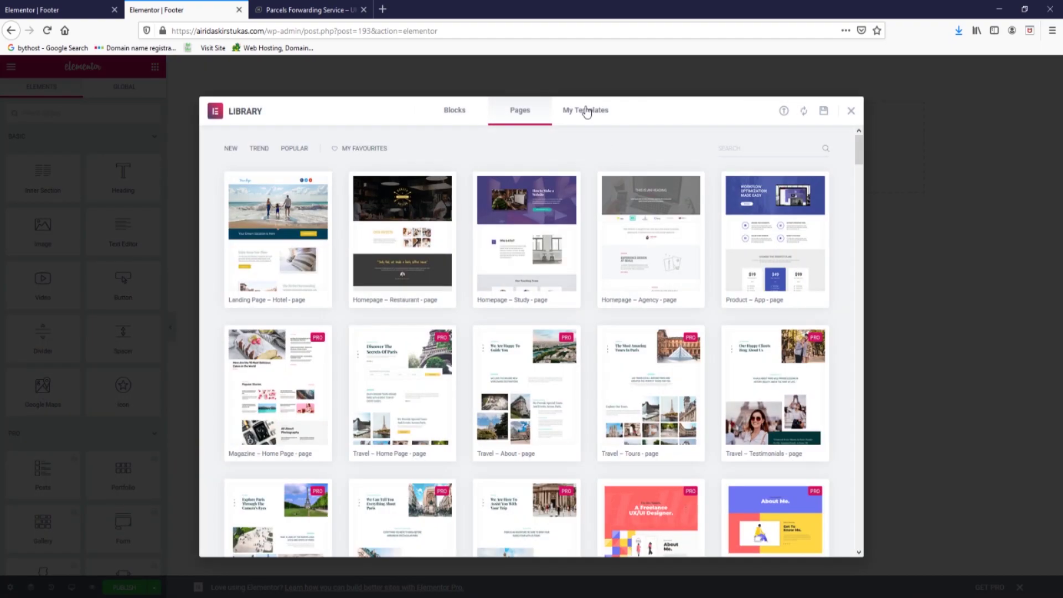
left_click(587, 111)
left_click(784, 111)
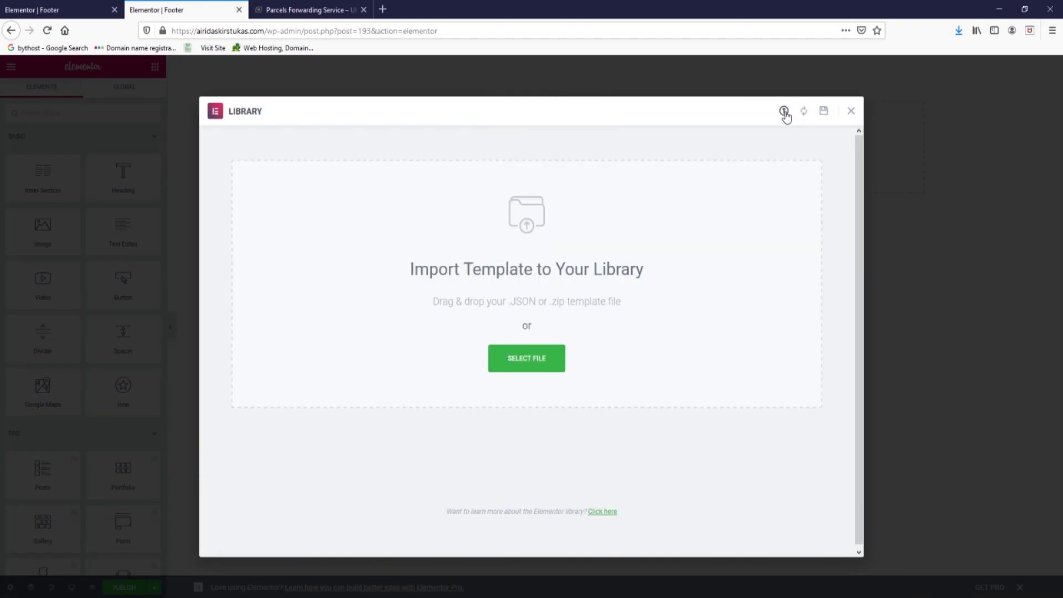
left_click(528, 364)
left_click(292, 96)
left_click(437, 291)
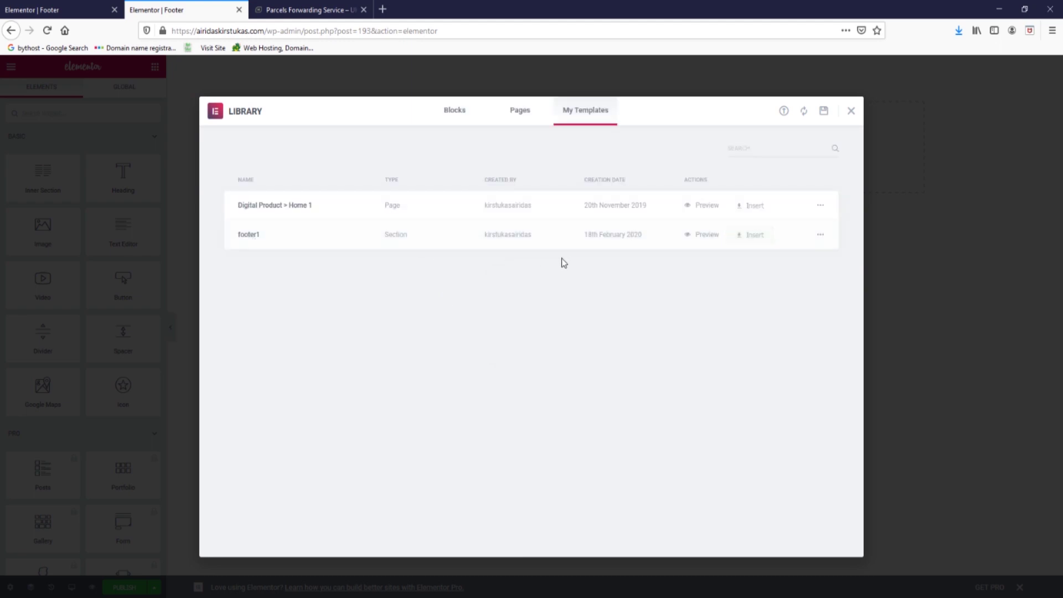
left_click(752, 234)
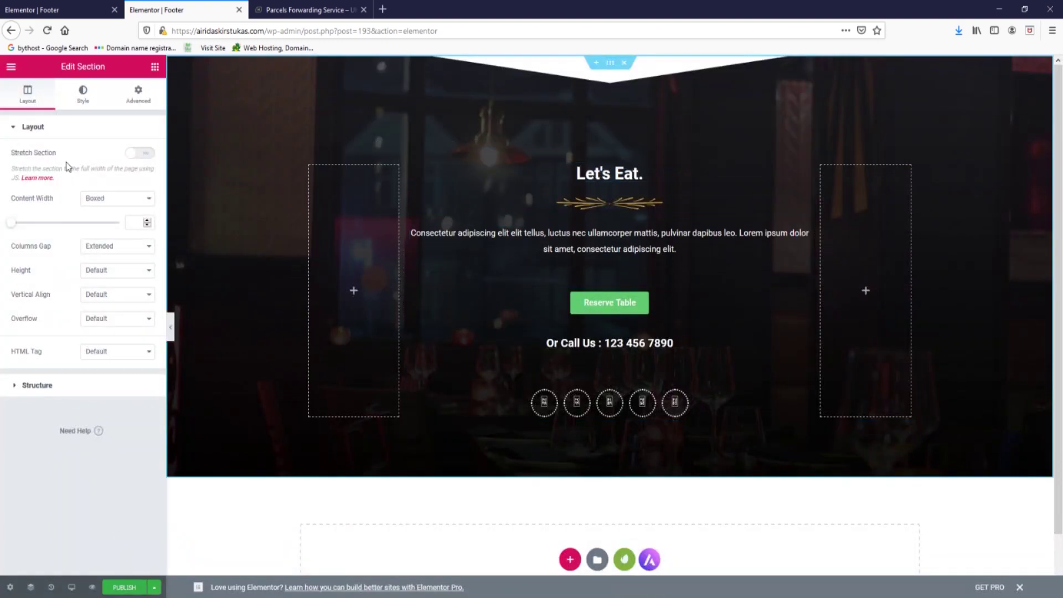
Publish the footer, then view the live site full screen and scroll down to it
left_click(125, 587)
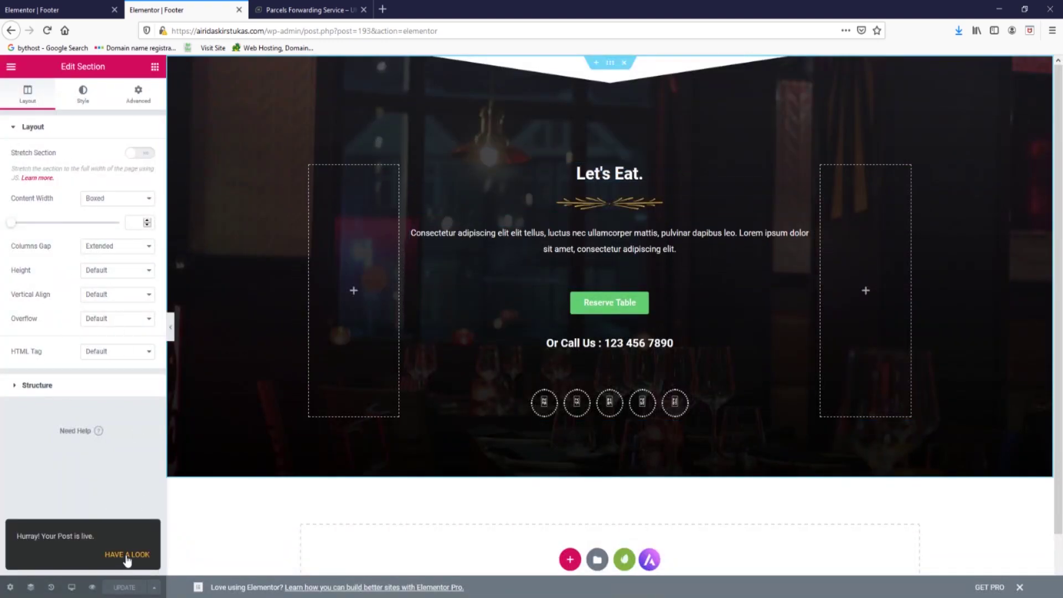
left_click(126, 555)
mouse_move(50, 65)
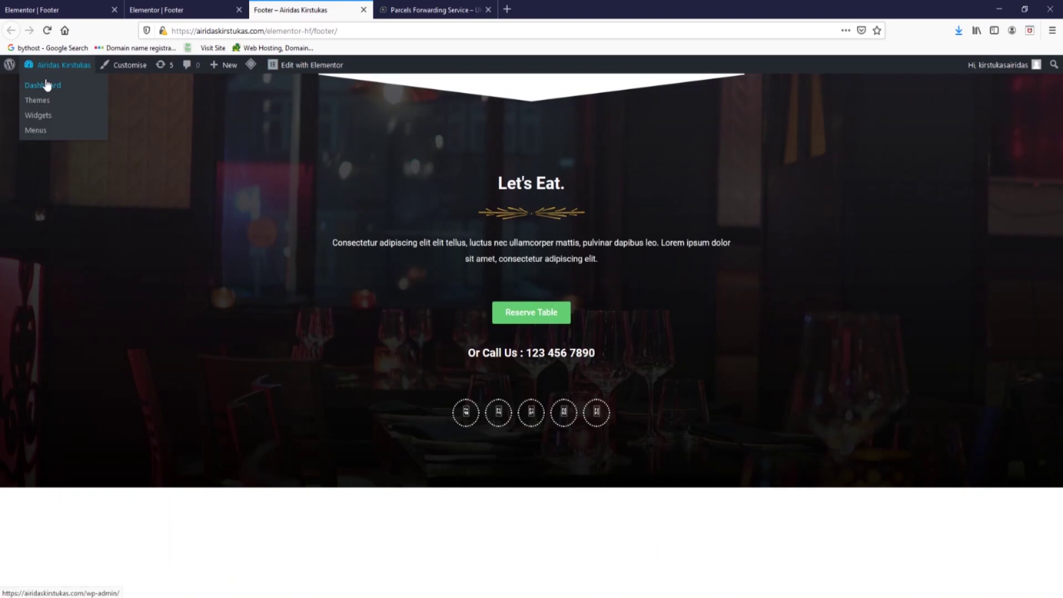
left_click(48, 91)
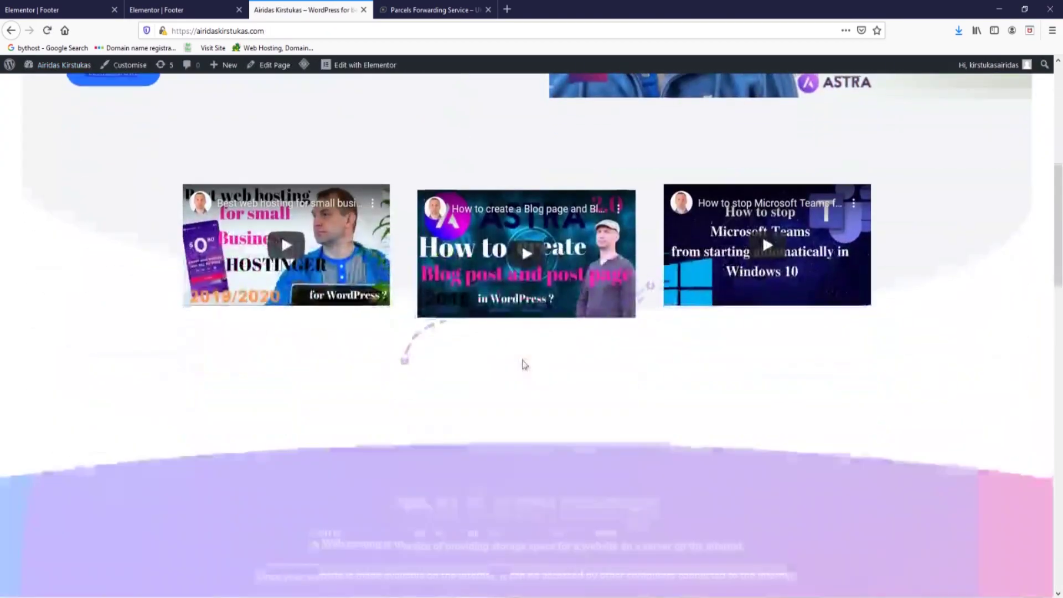
scroll(525, 364, "down", 10)
key("F11")
scroll(892, 288, "down", 10)
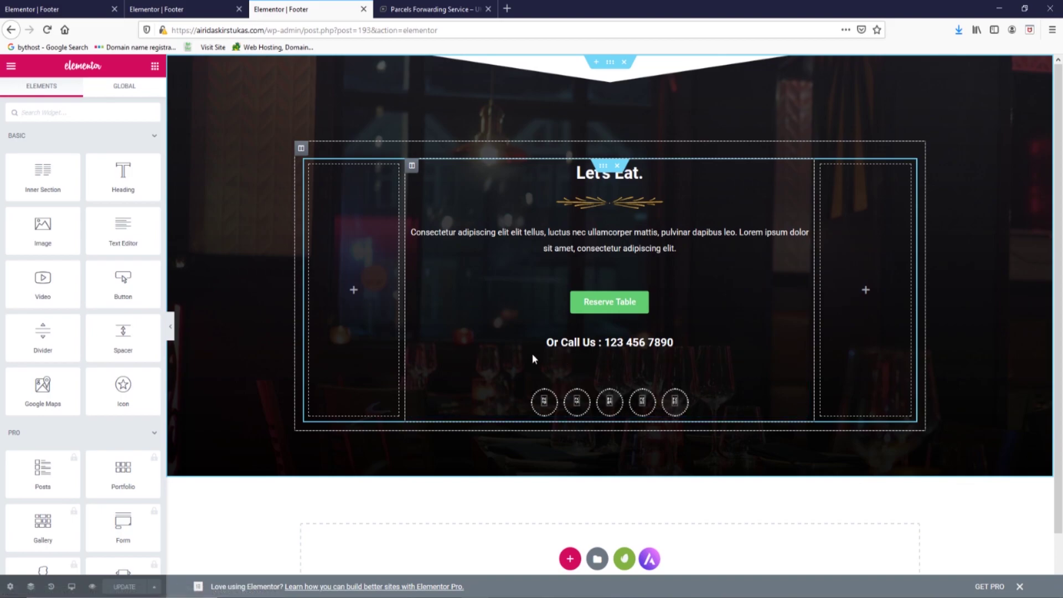
Remove the Google Plus, Tripadvisor and Yelp icons from the Social Icons widget
left_click(543, 401)
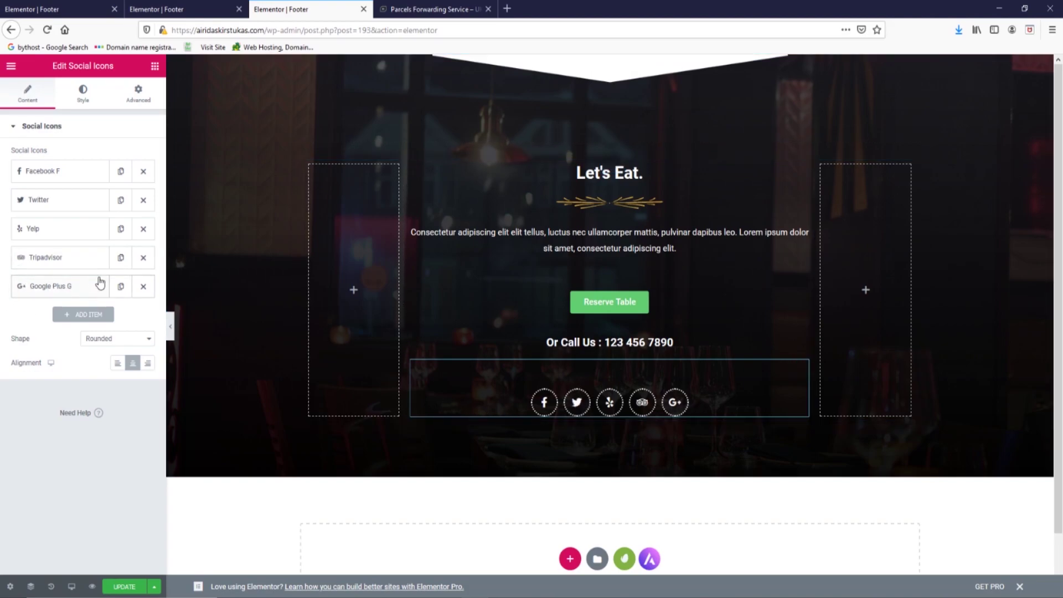
left_click(148, 289)
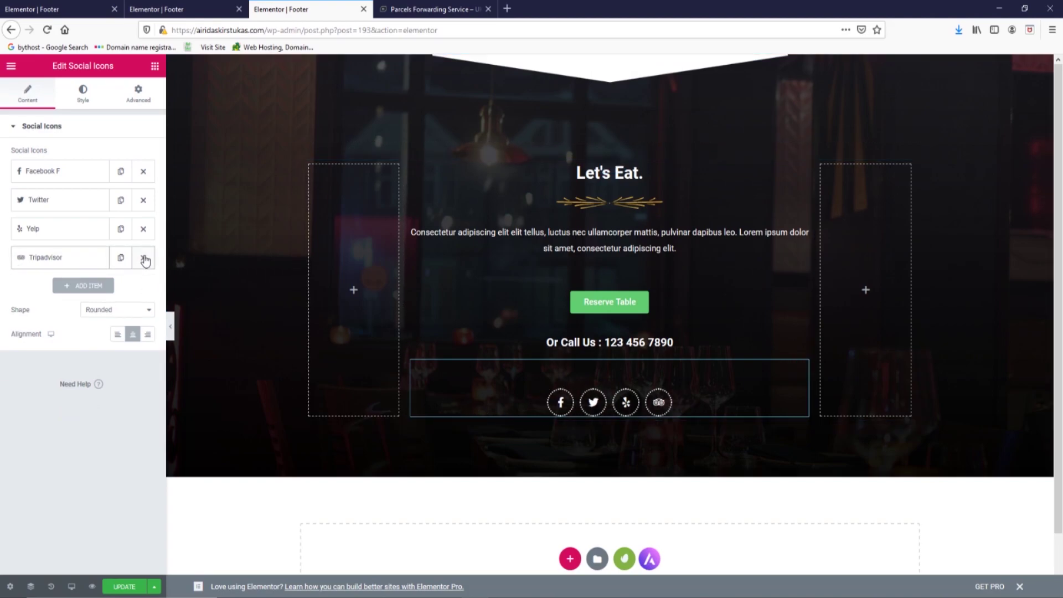
left_click(144, 258)
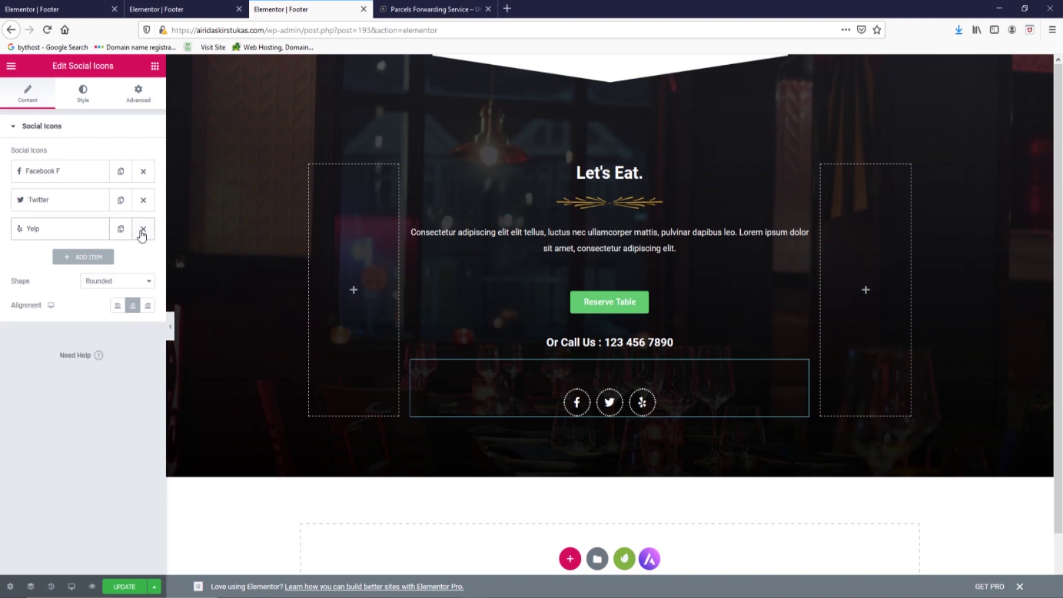
left_click(143, 230)
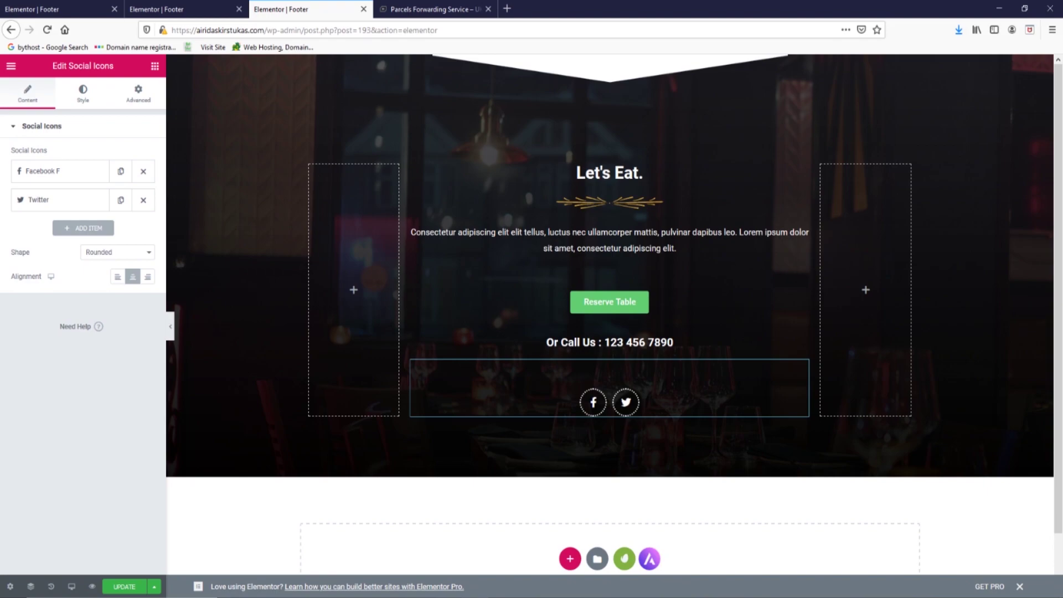
Paste profile links into the Facebook and Twitter icons and save the footer
left_click(52, 172)
key("ctrl+v")
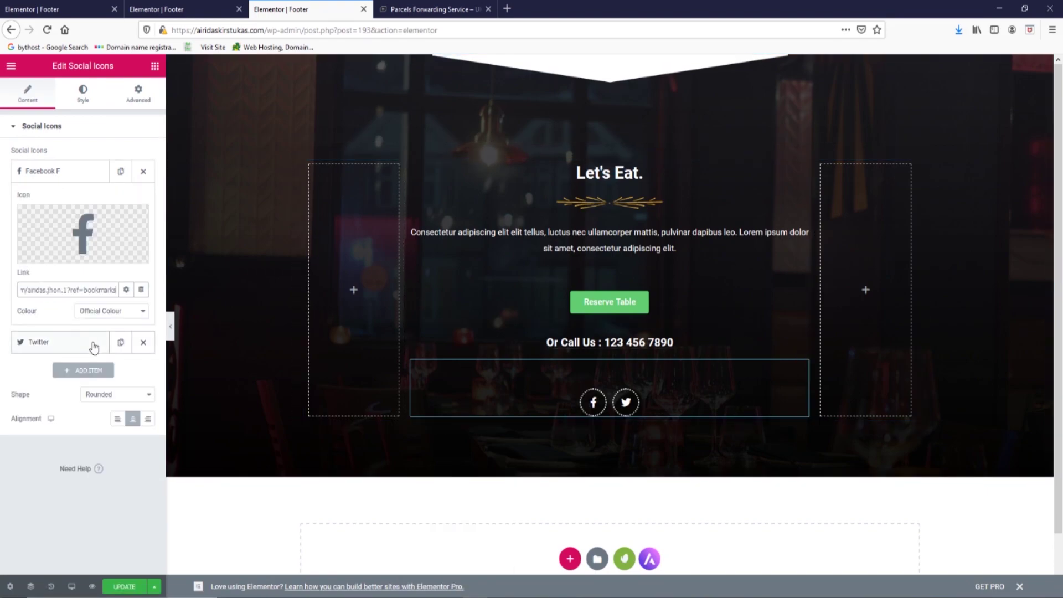
left_click(94, 347)
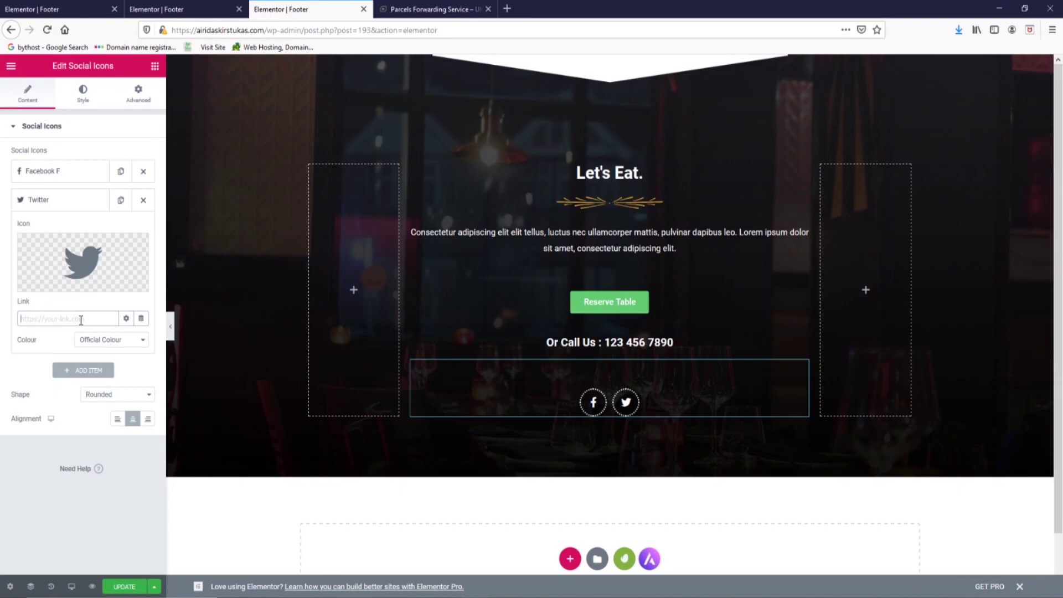
type("https://twitter.com/AiridasWord")
left_click(125, 587)
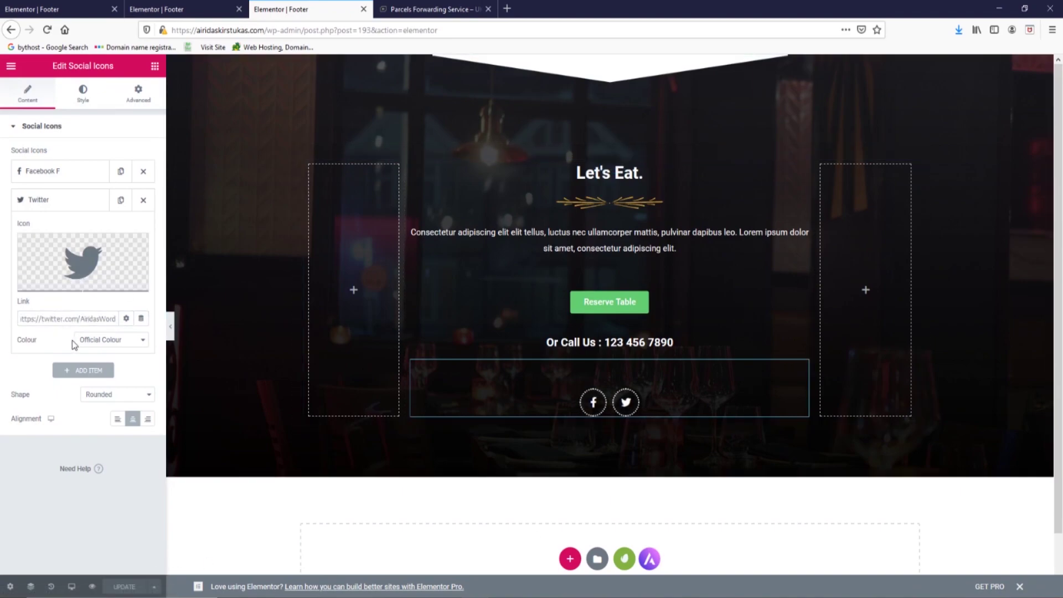
Add a YouTube social icon from the Icon Library and paste its channel link
left_click(88, 371)
left_click(53, 317)
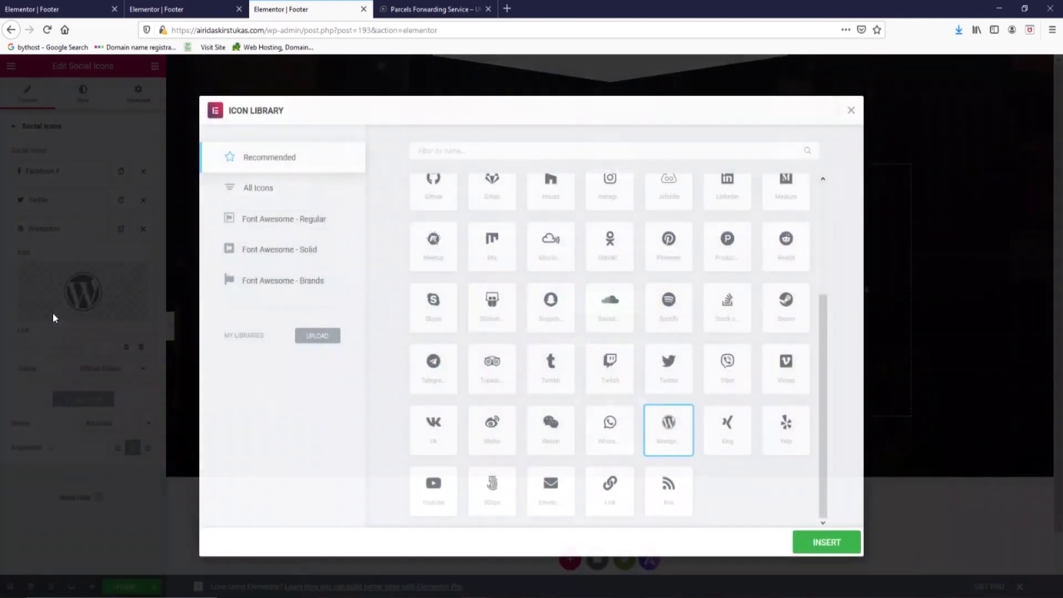
type("youtube")
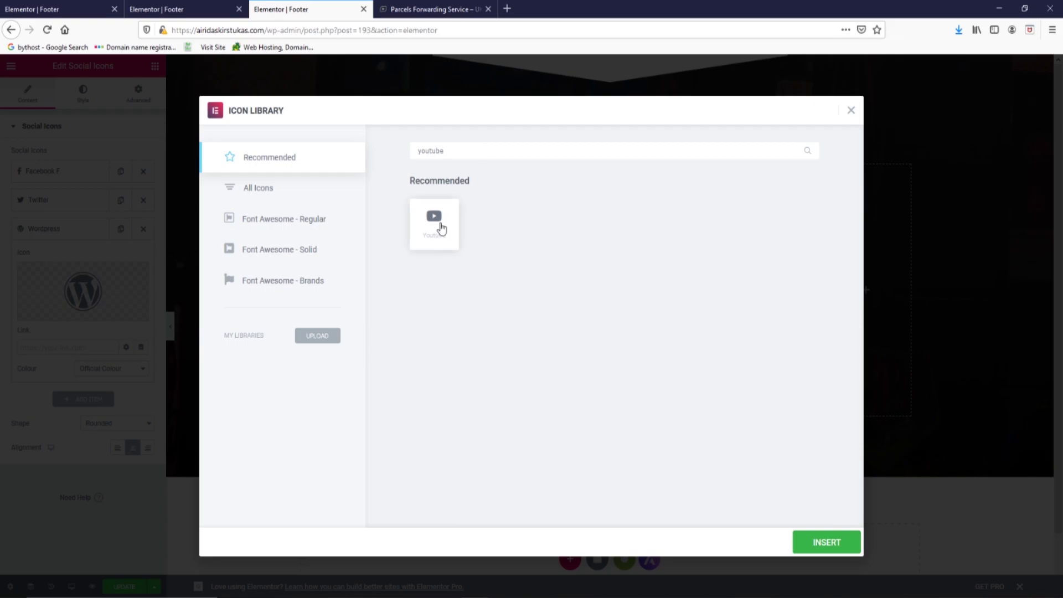
left_click(435, 221)
left_click(825, 543)
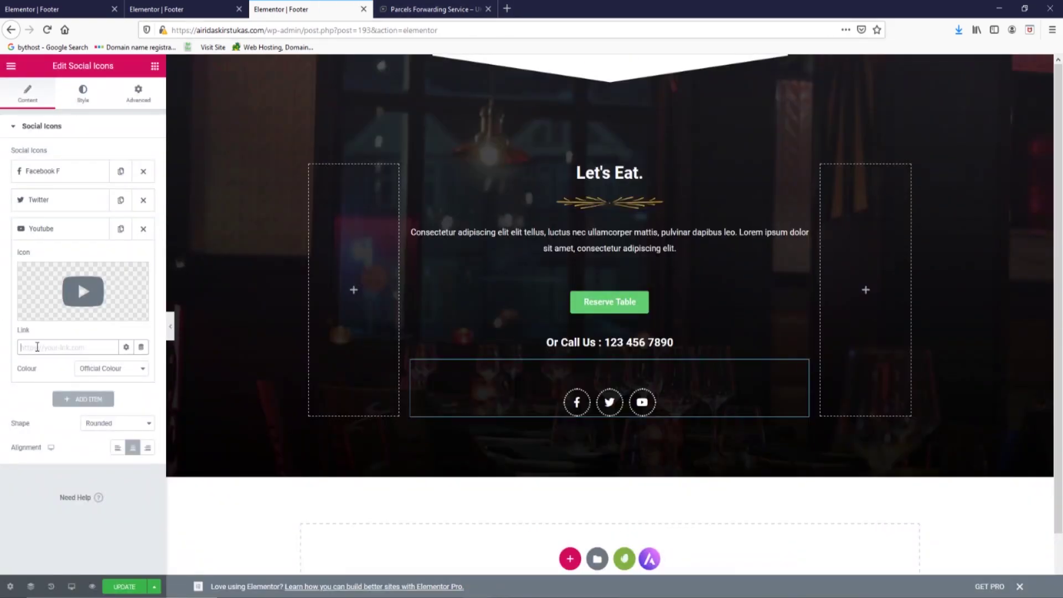
key("ctrl+v")
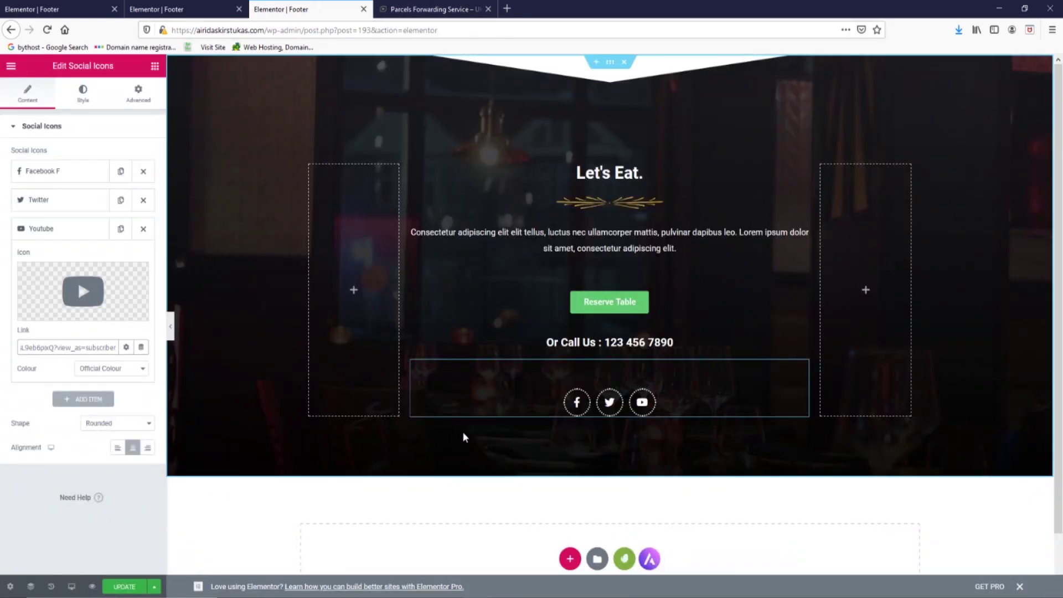
Add a fourth social icon set to Instagram from the Icon Library
left_click(78, 399)
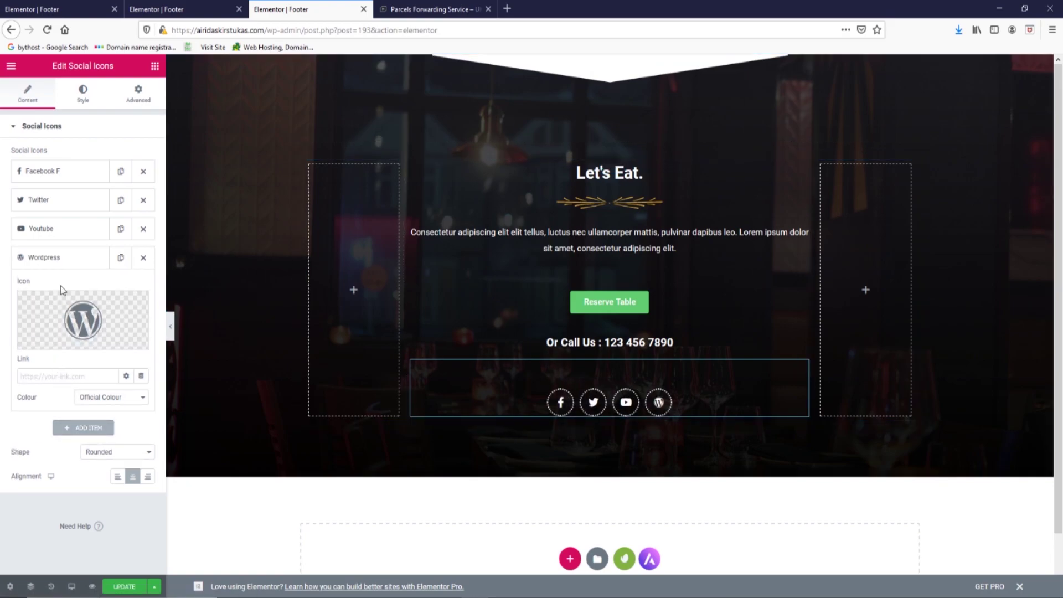
mouse_move(64, 352)
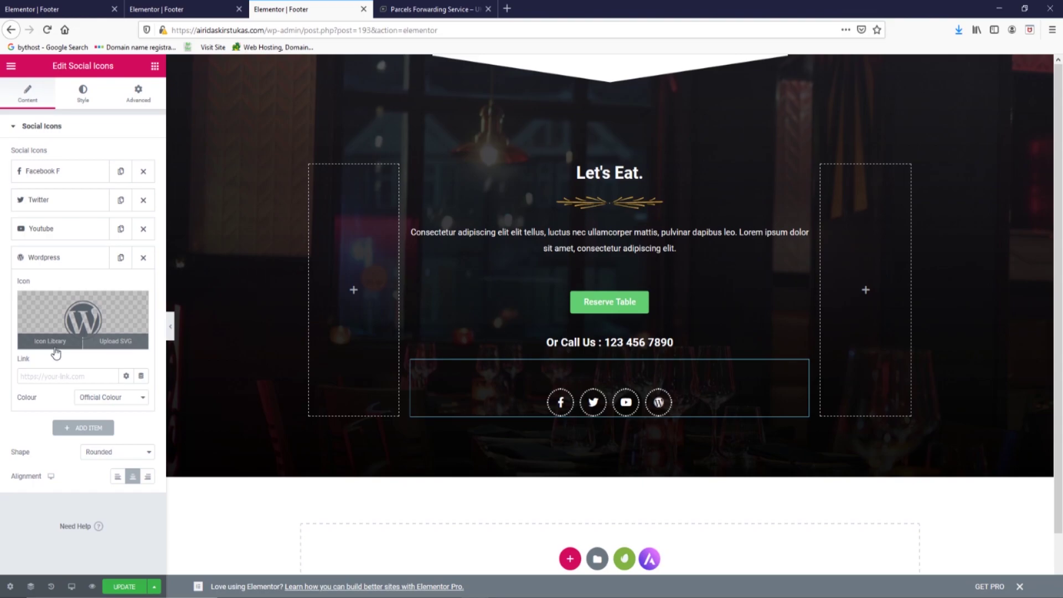
left_click(55, 350)
left_click(494, 152)
type("insta")
left_click(434, 224)
left_click(825, 541)
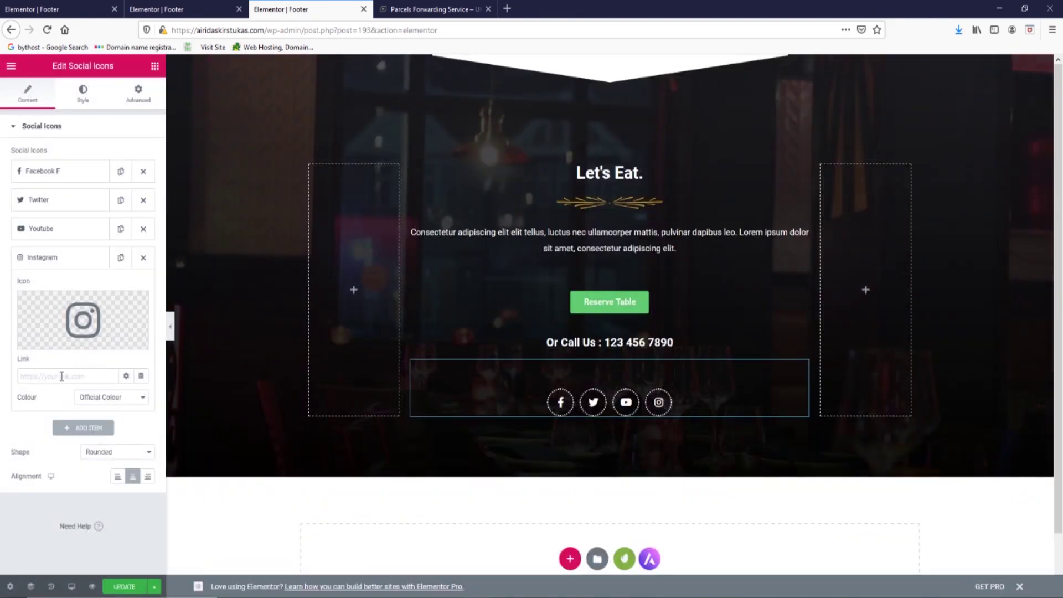
Save the changes, then open the footer top section's Style background image chooser
left_click(124, 586)
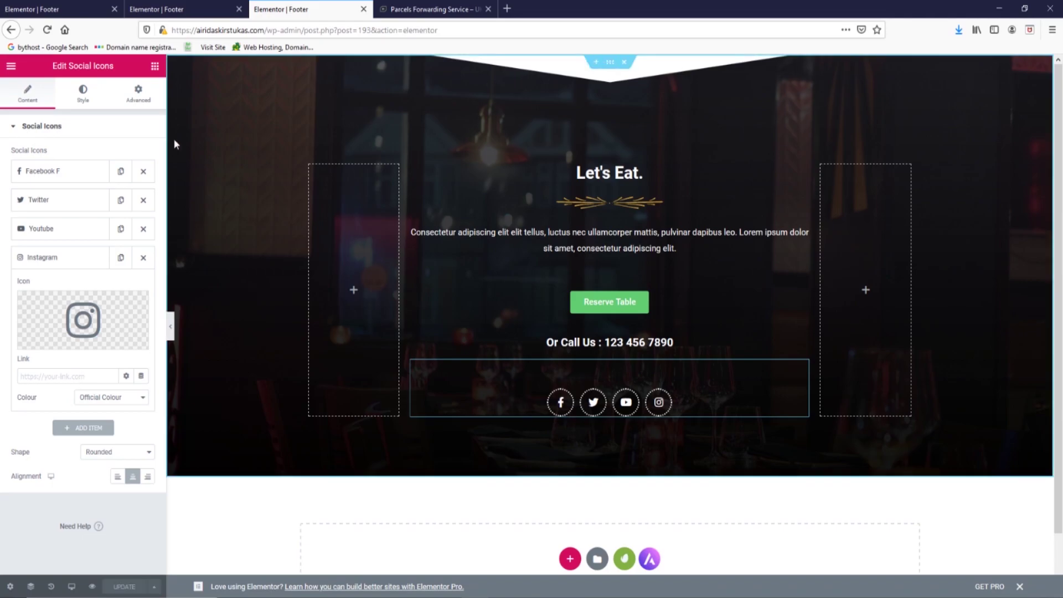
left_click(609, 62)
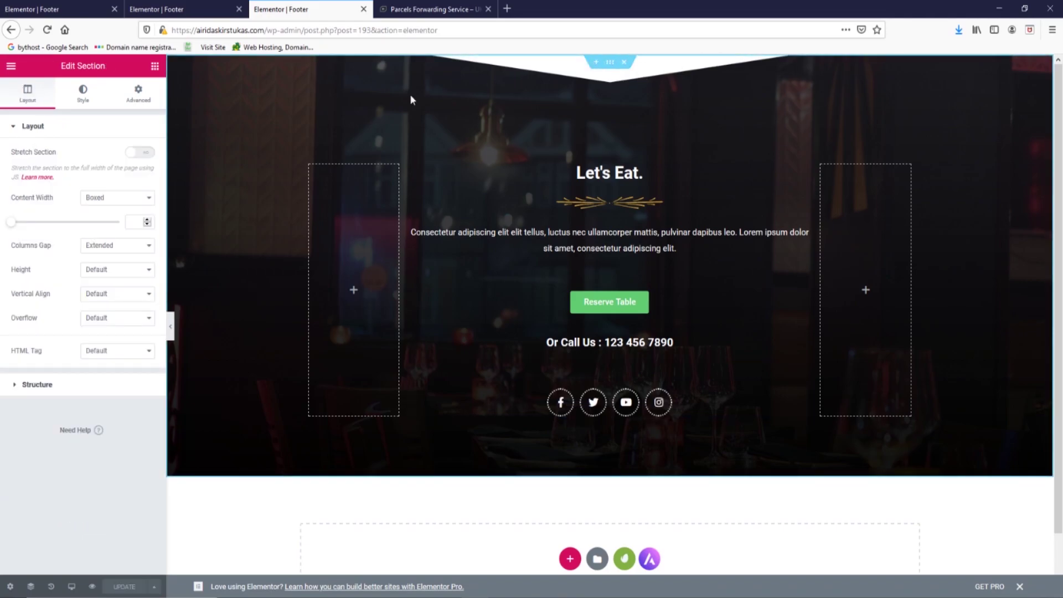
left_click(73, 102)
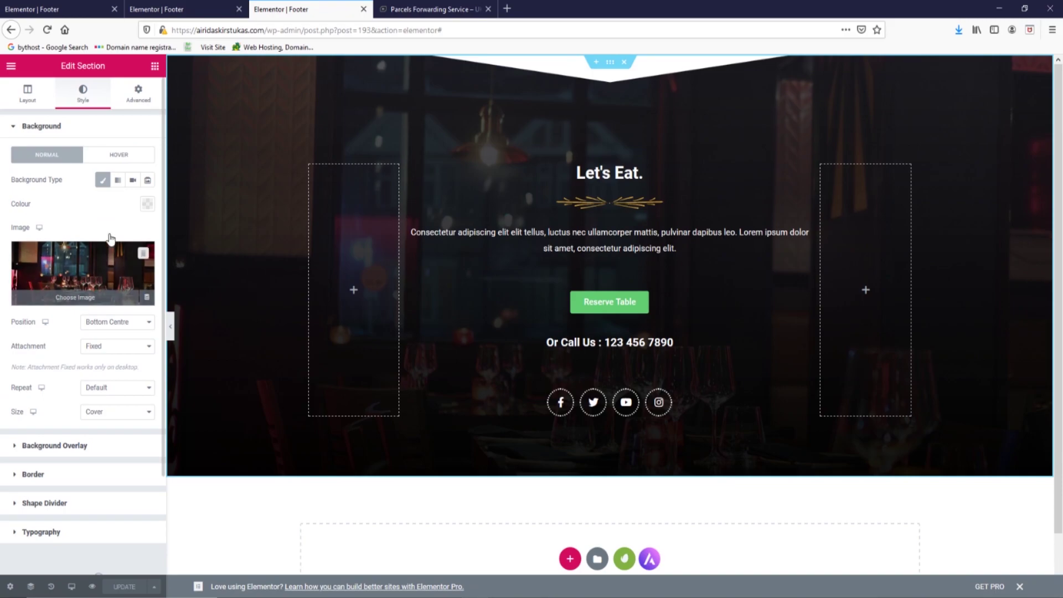
left_click(69, 274)
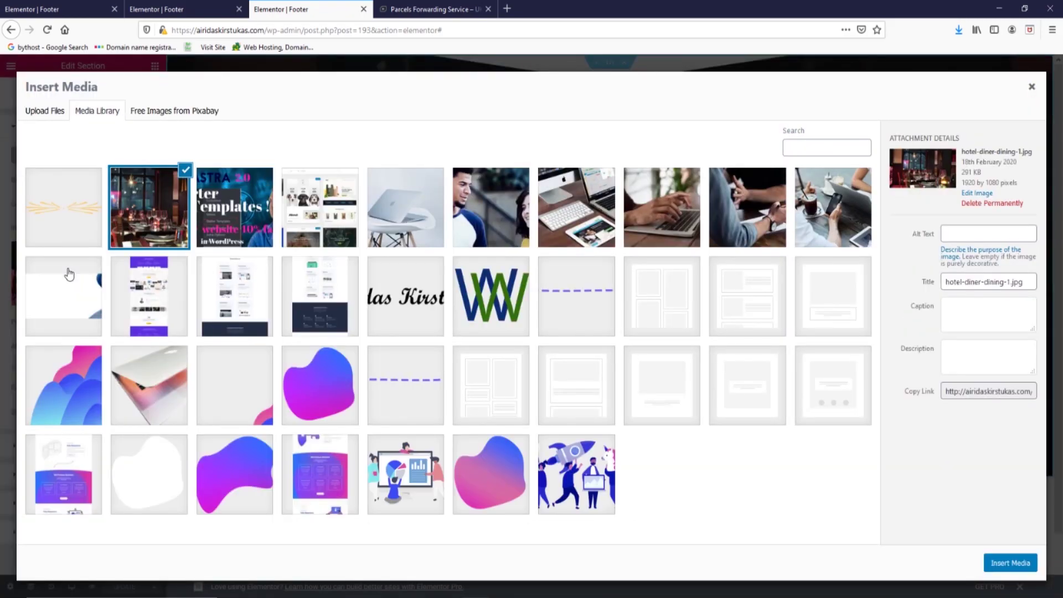
Search Pixabay for 'werdpress' and insert the WordPress-in-water photo as background
left_click(173, 112)
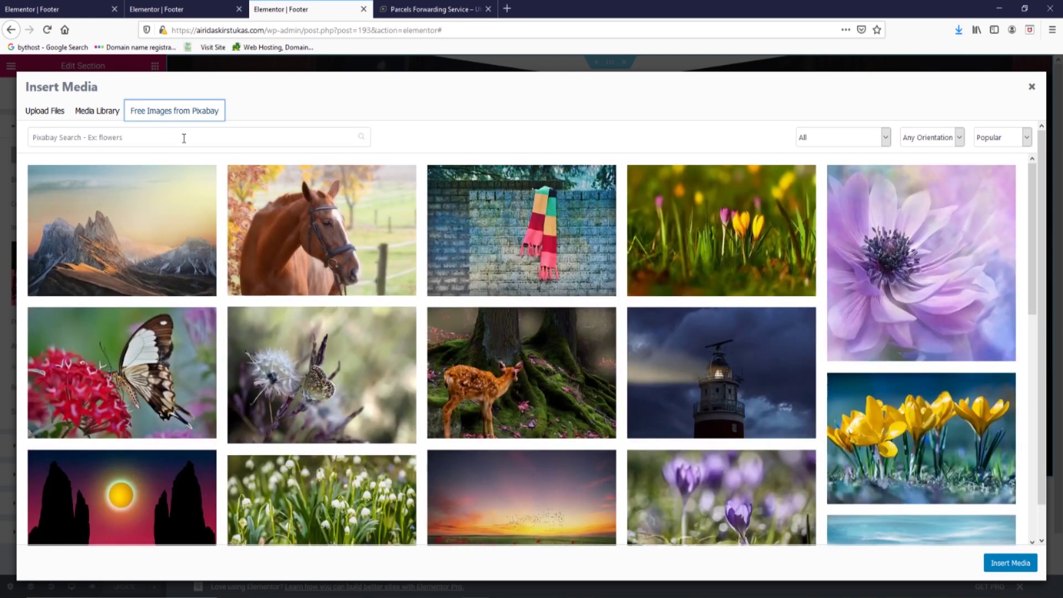
left_click(184, 137)
type("werdpress")
scroll(949, 327, "down", 5)
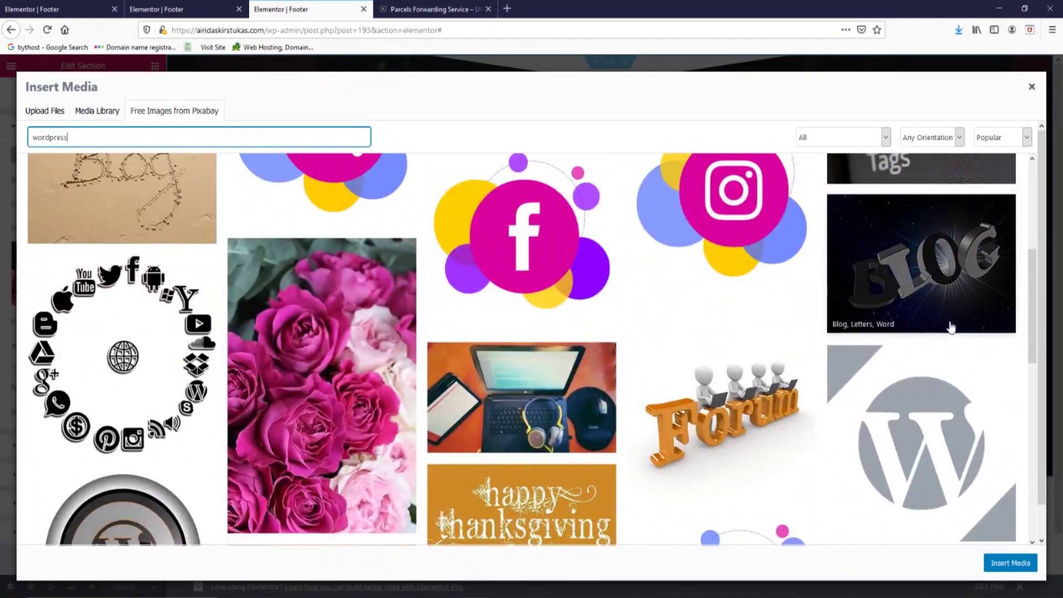
scroll(952, 328, "down", 1)
scroll(950, 327, "down", 5)
scroll(949, 331, "down", 5)
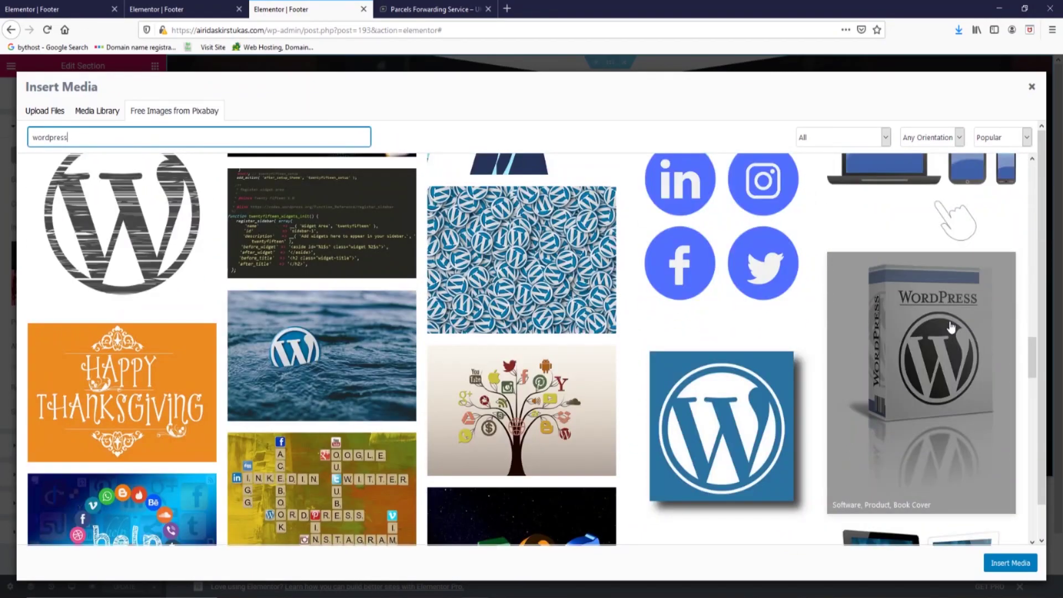
left_click(336, 360)
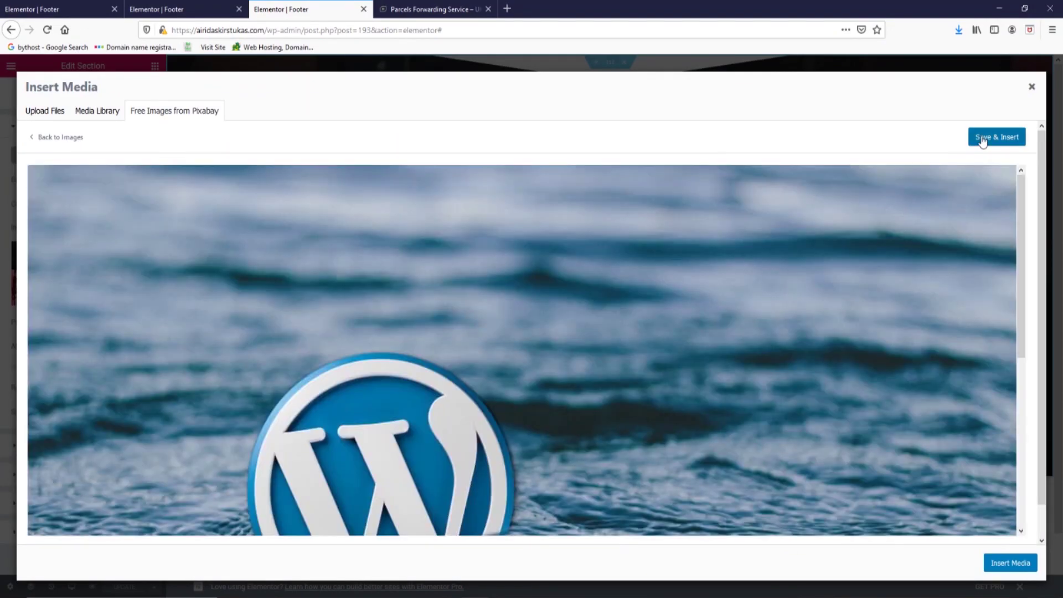
left_click(983, 137)
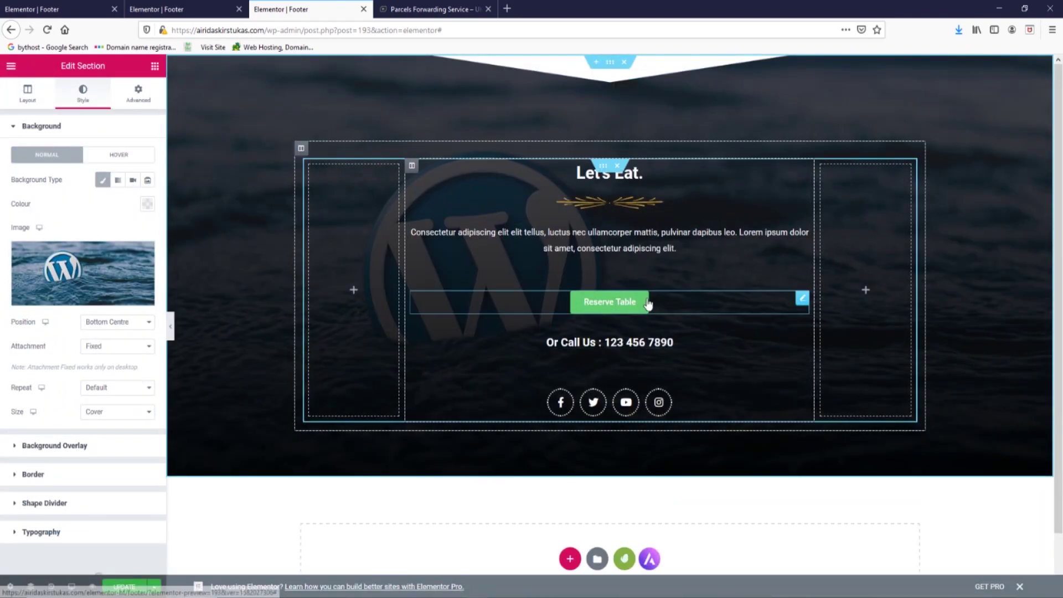
Relabel the footer's Reserve Table button 'Contact Us' and save the footer
left_click(631, 307)
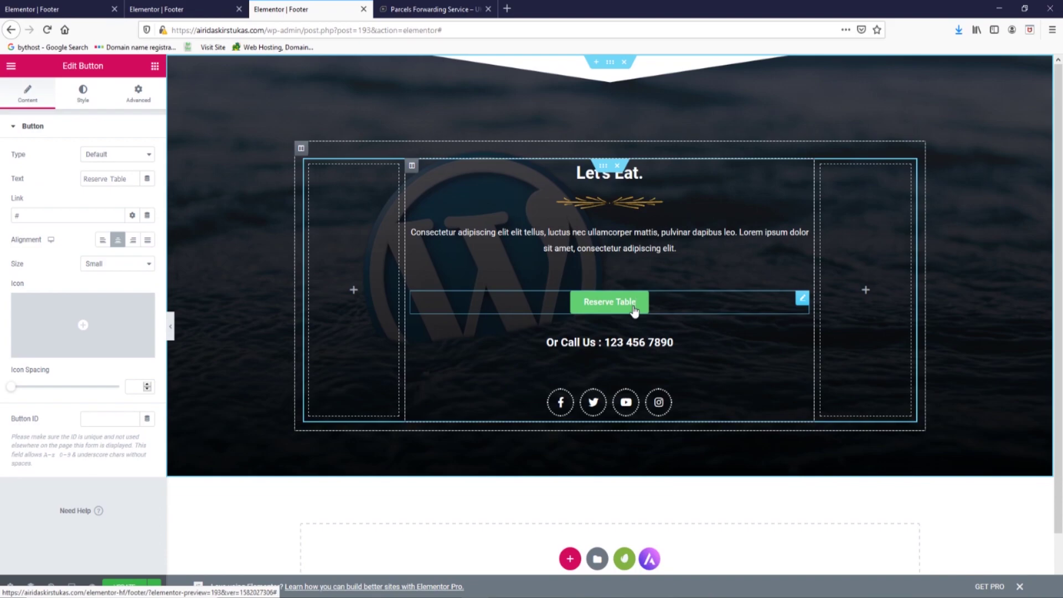
double_click(38, 220)
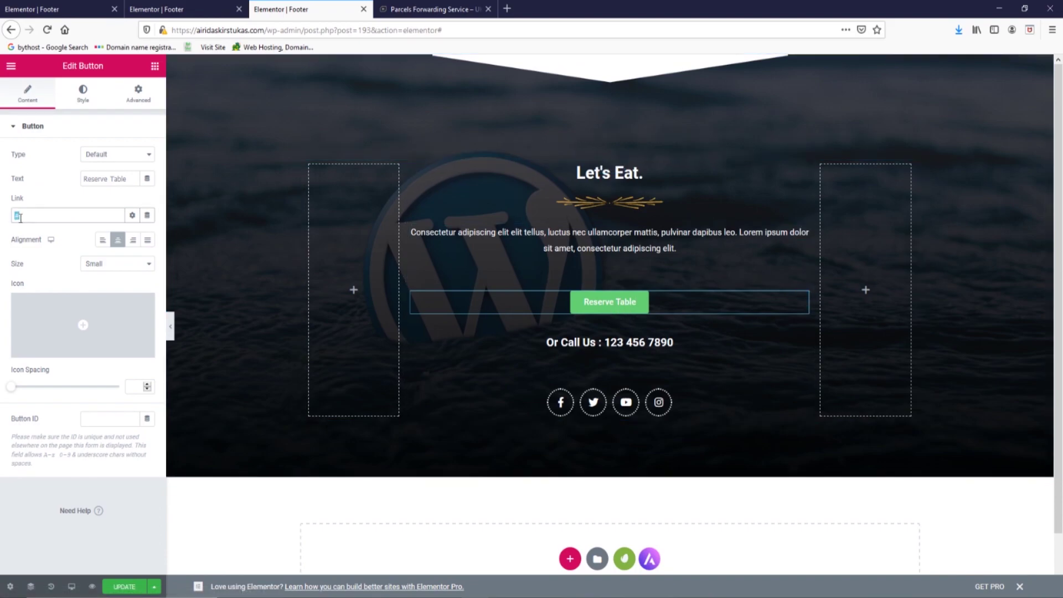
left_click_drag(128, 179, 57, 183)
type("Contact ")
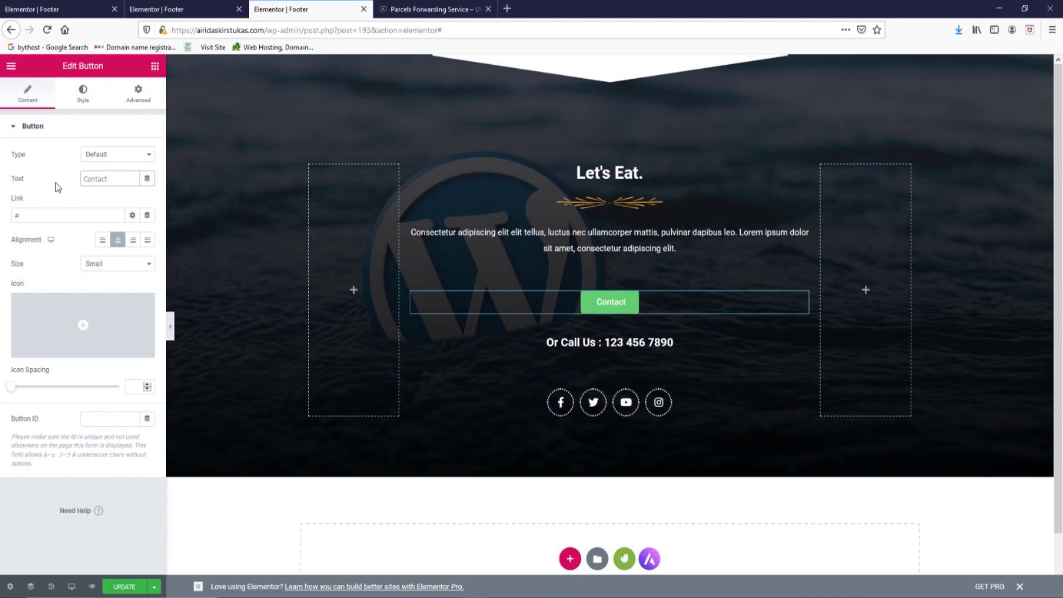
type("Us")
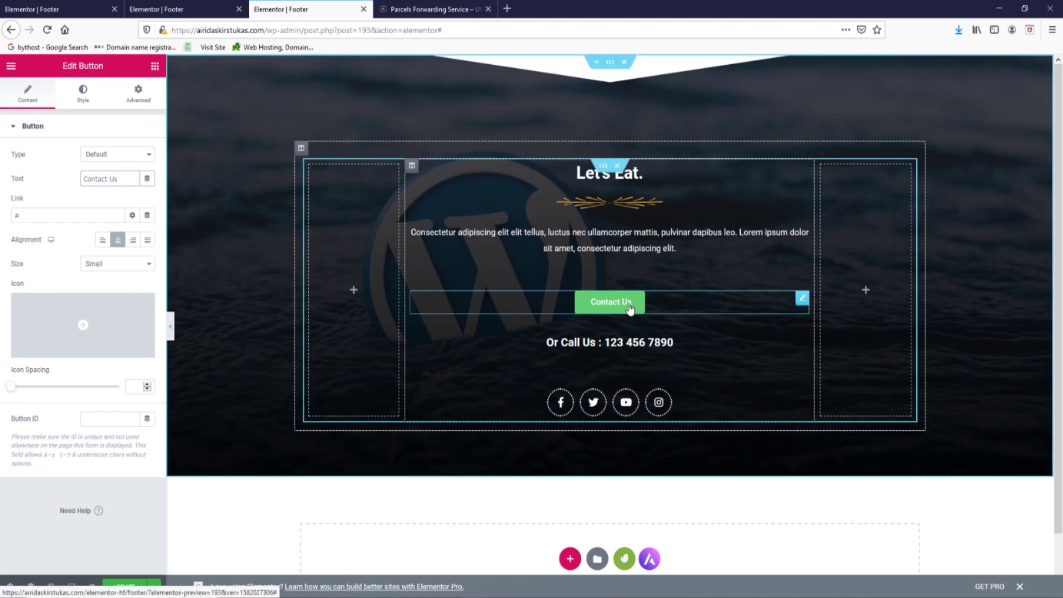
left_click(33, 214)
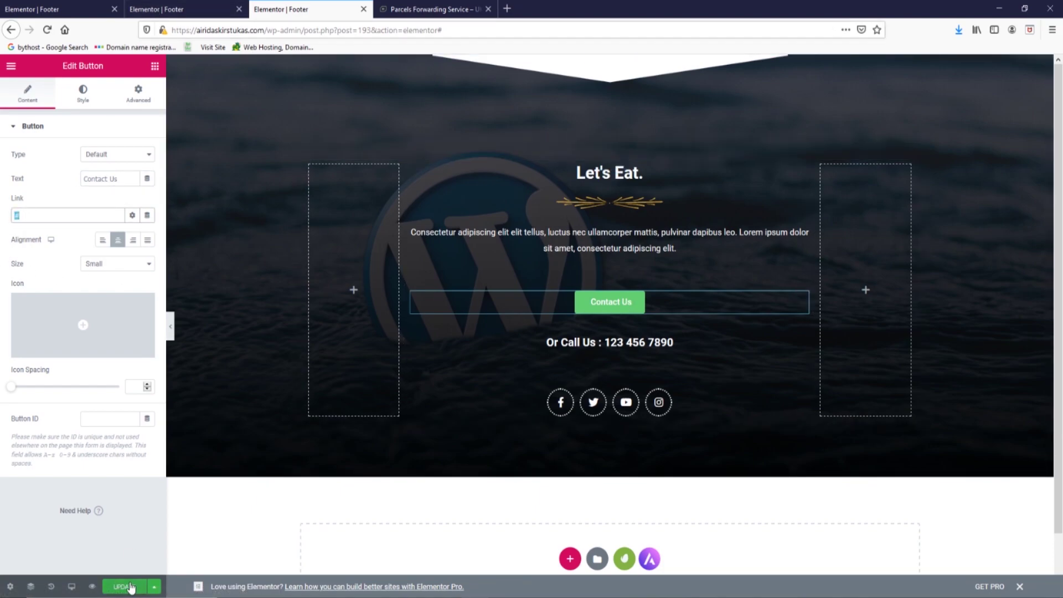
left_click(129, 587)
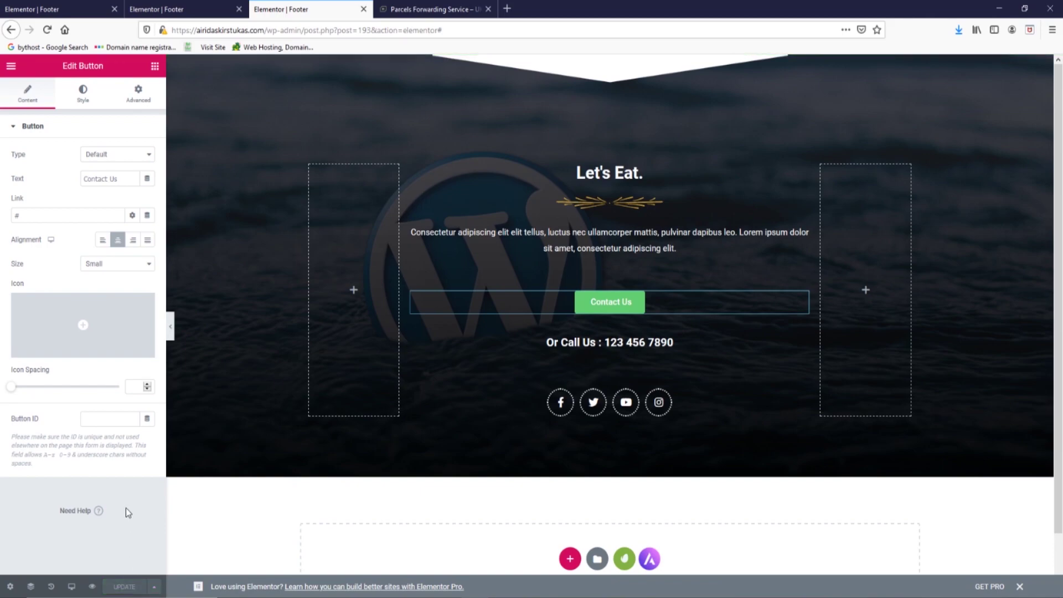
Leave the editor for the live site and copy the Contact me page's URL
left_click(11, 67)
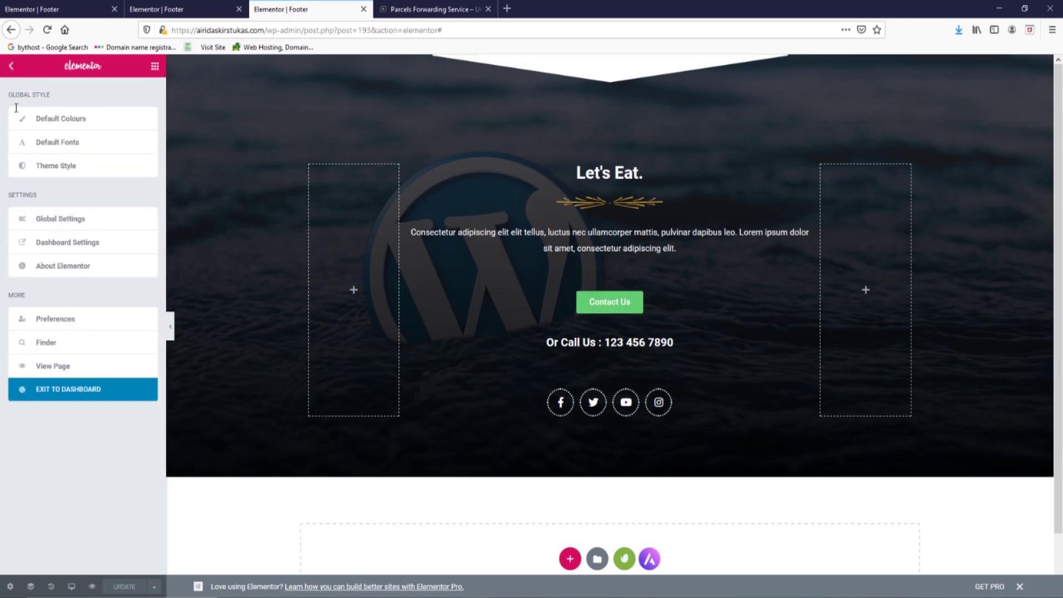
left_click(64, 394)
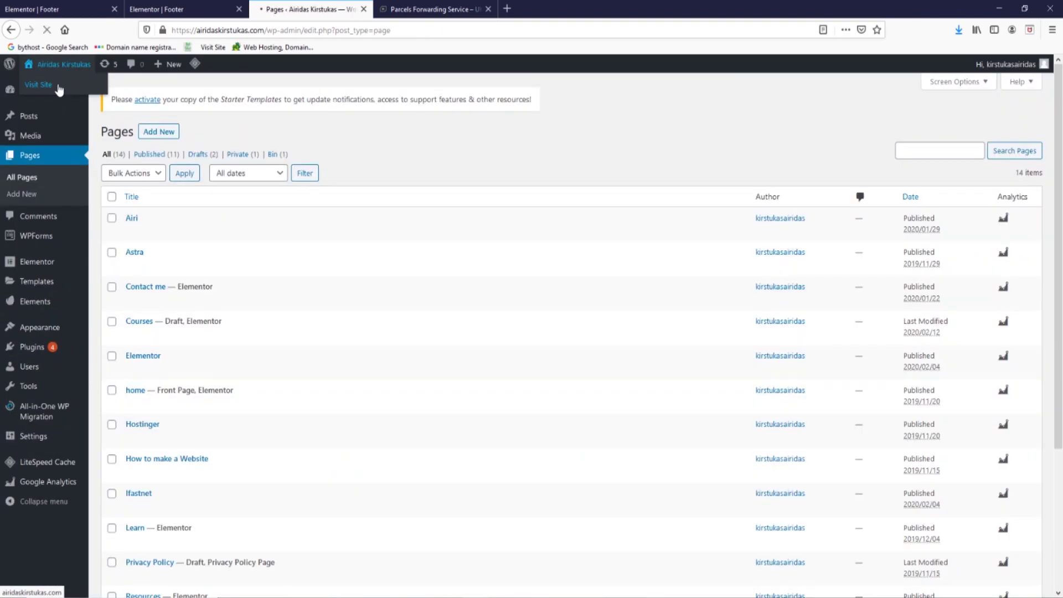
left_click(59, 89)
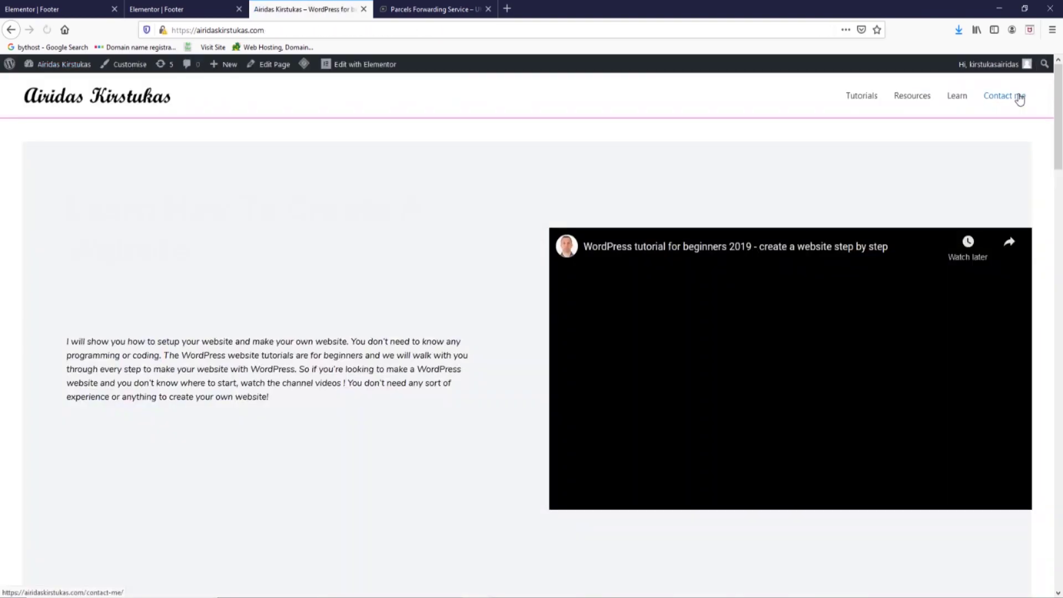
left_click(1020, 100)
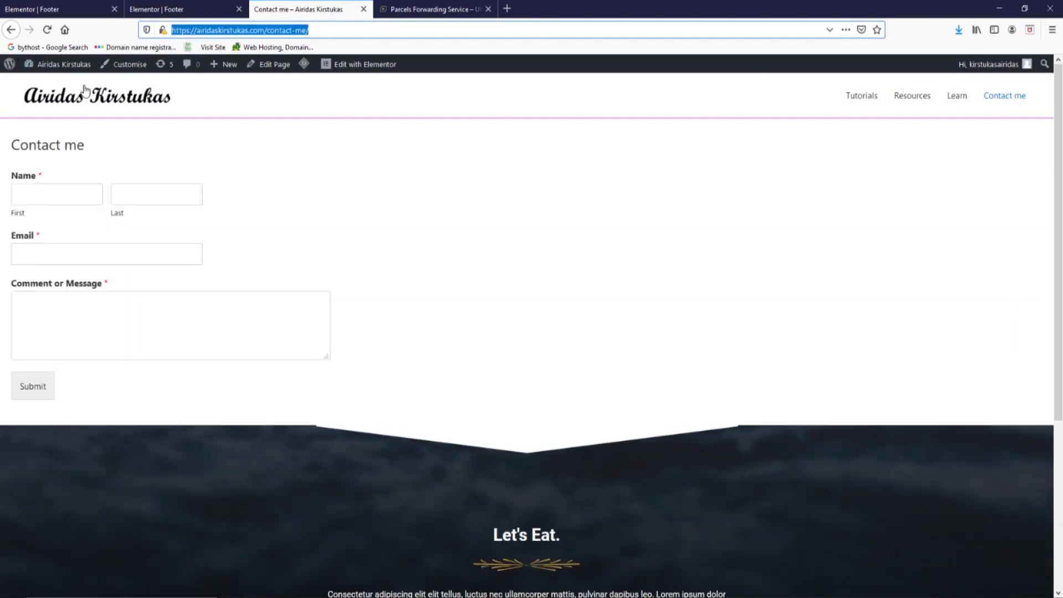
Reopen the Footer template through Edit with Elementor
mouse_move(56, 66)
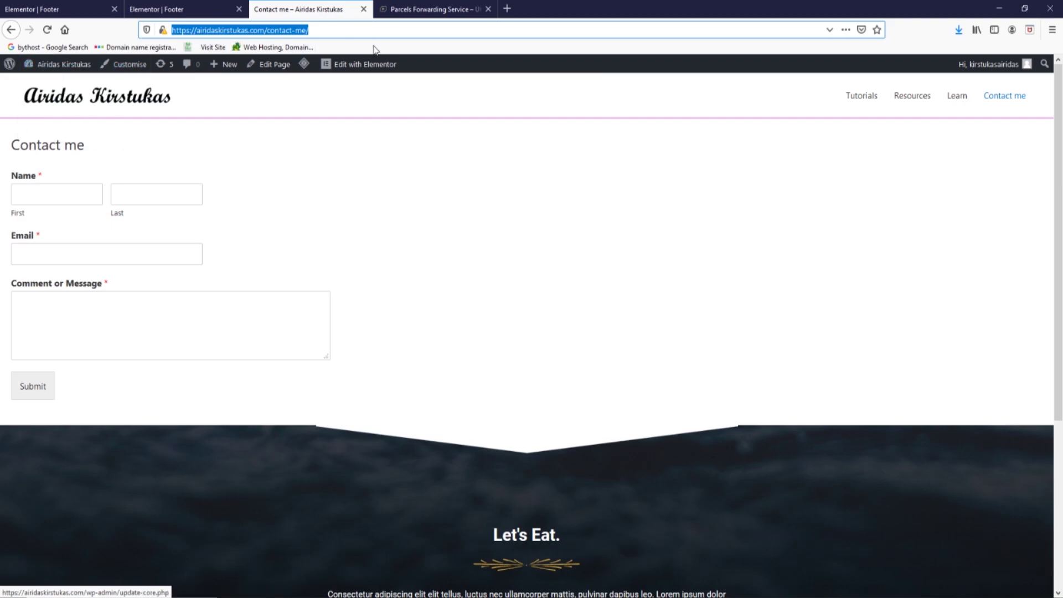
mouse_move(360, 64)
left_click(356, 88)
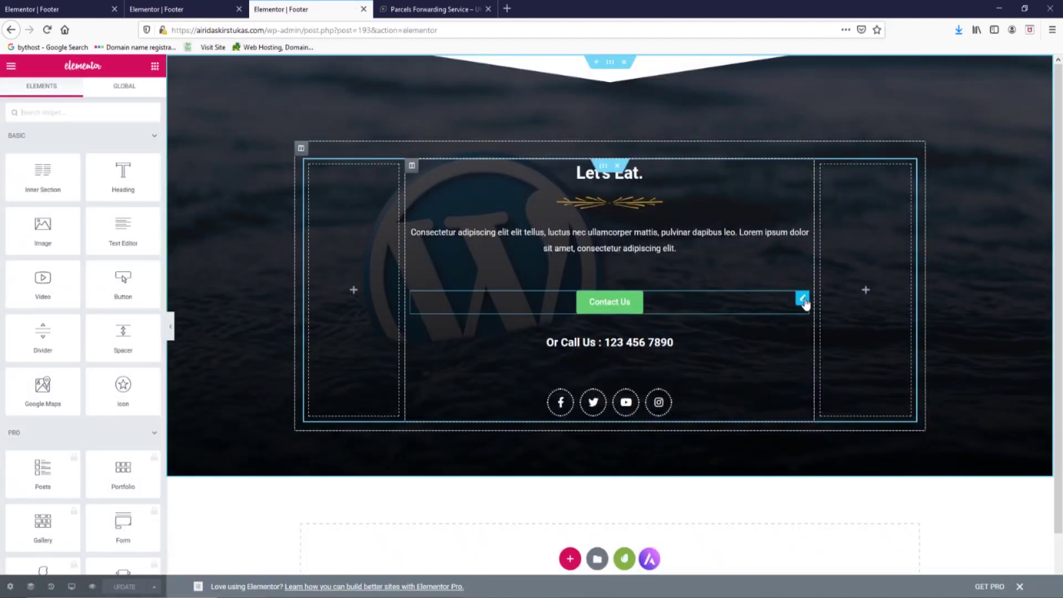
Paste the contact-me page URL as the Contact Us button's link and save
left_click(806, 303)
left_click(51, 215)
type("https://airidaskirstukas.com/contact-me/")
left_click(133, 588)
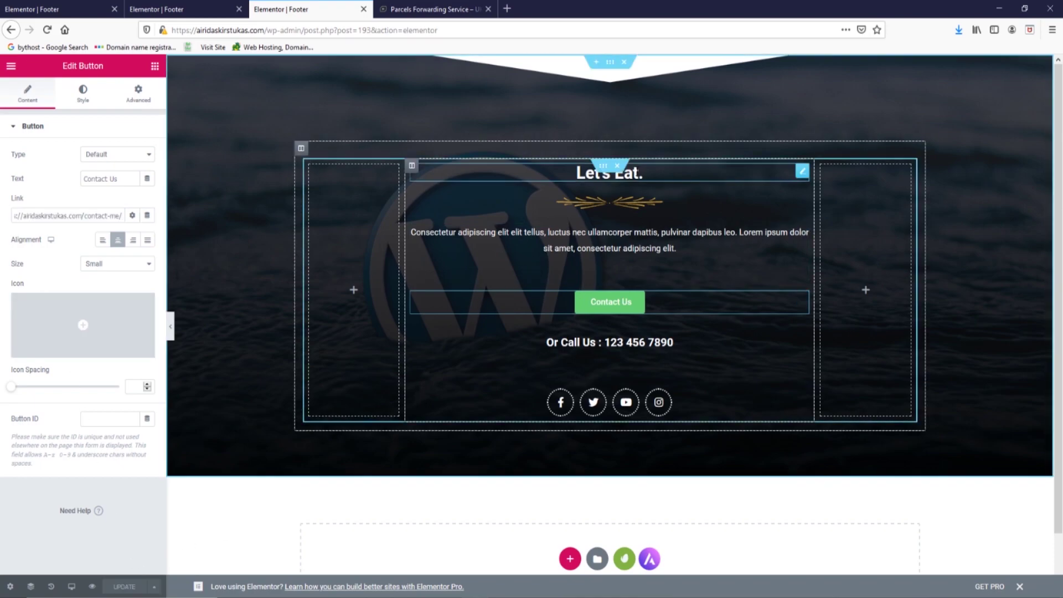
Retitle the 'Let's Eat.' heading to 'Contact me'
triple_click(564, 182)
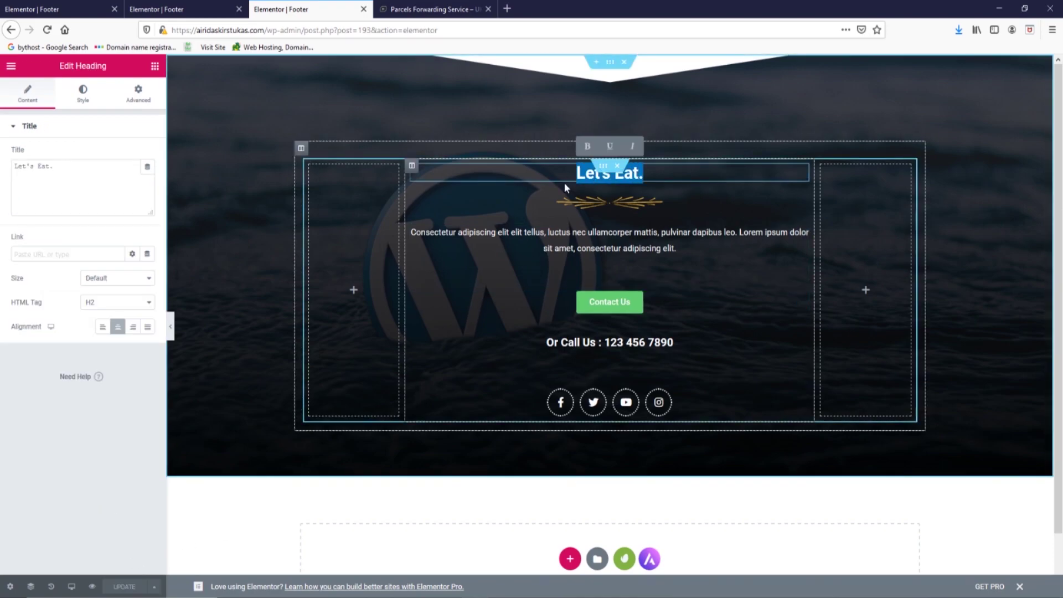
type("Contac")
type("t US")
key("BackSpace")
key("BackSpace")
type("me")
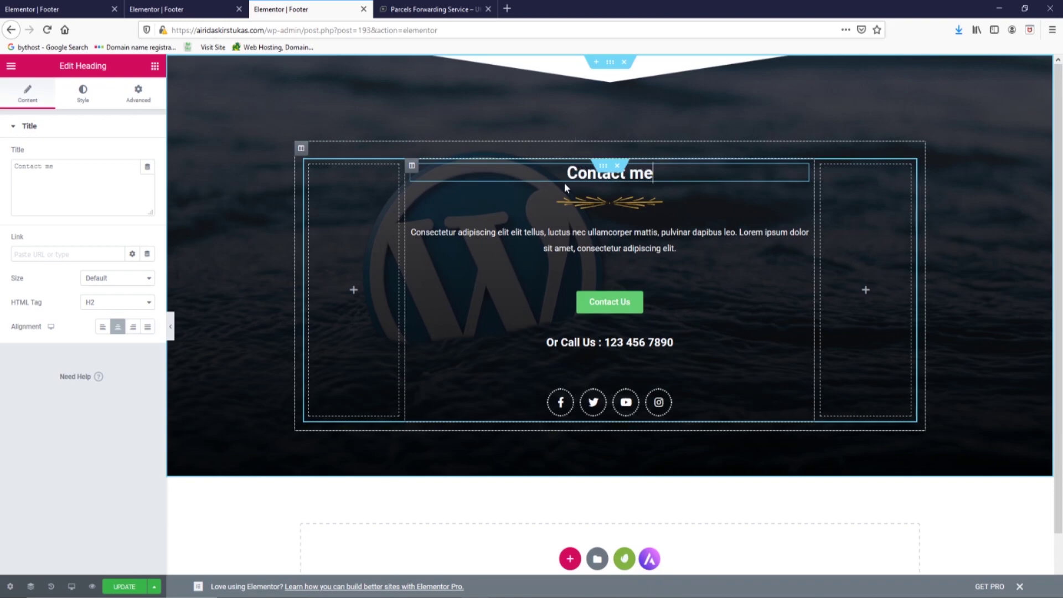
Delete the lorem ipsum paragraph below the heading
left_click(619, 224)
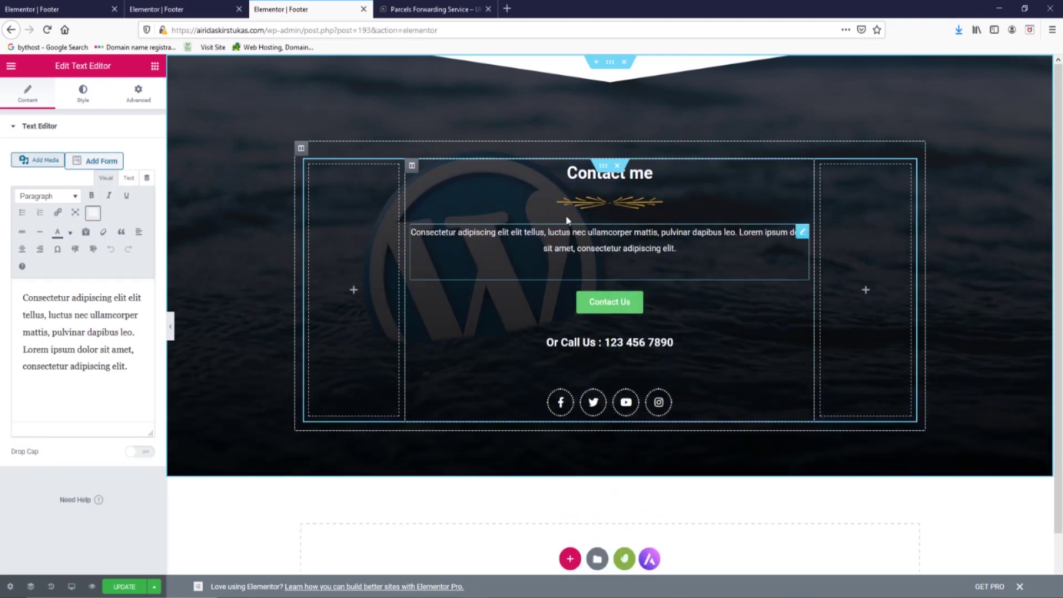
left_click_drag(25, 297, 138, 368)
key("BackSpace")
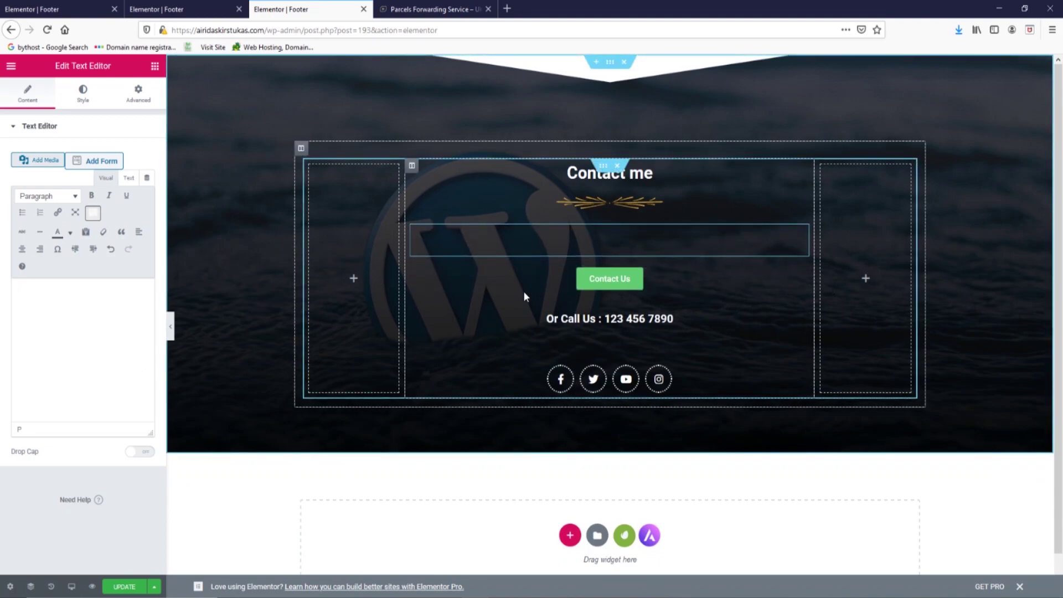
Insert the gradient blob into the divider image widget, then clear the image
left_click(631, 204)
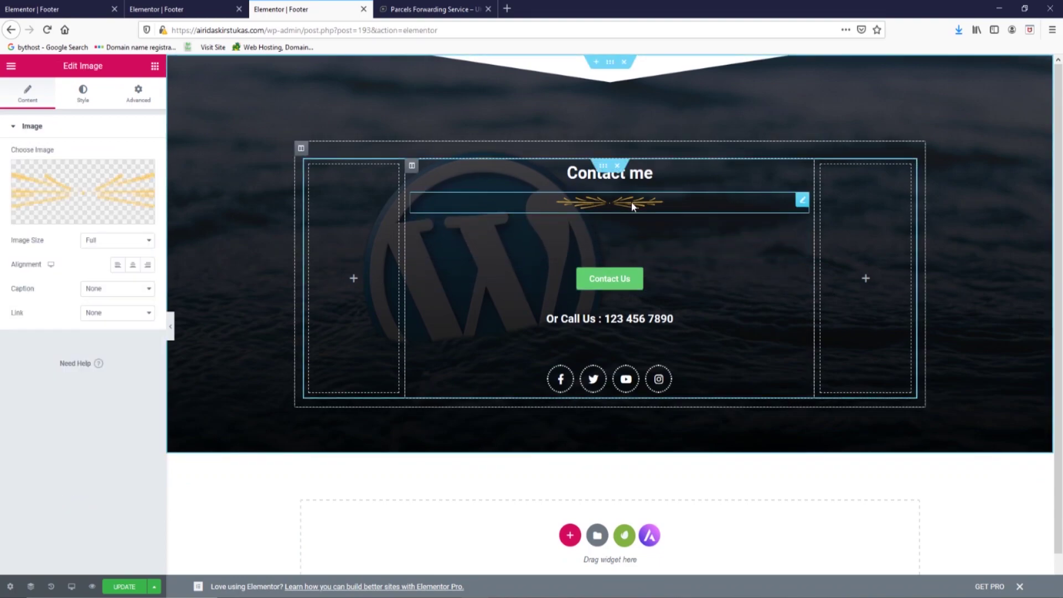
left_click(90, 217)
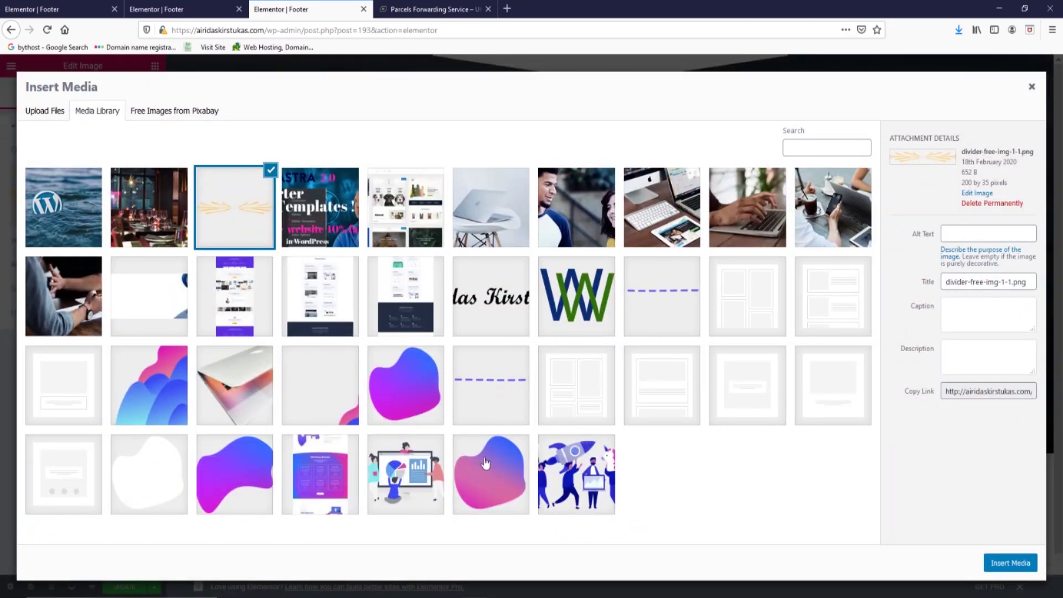
left_click(481, 477)
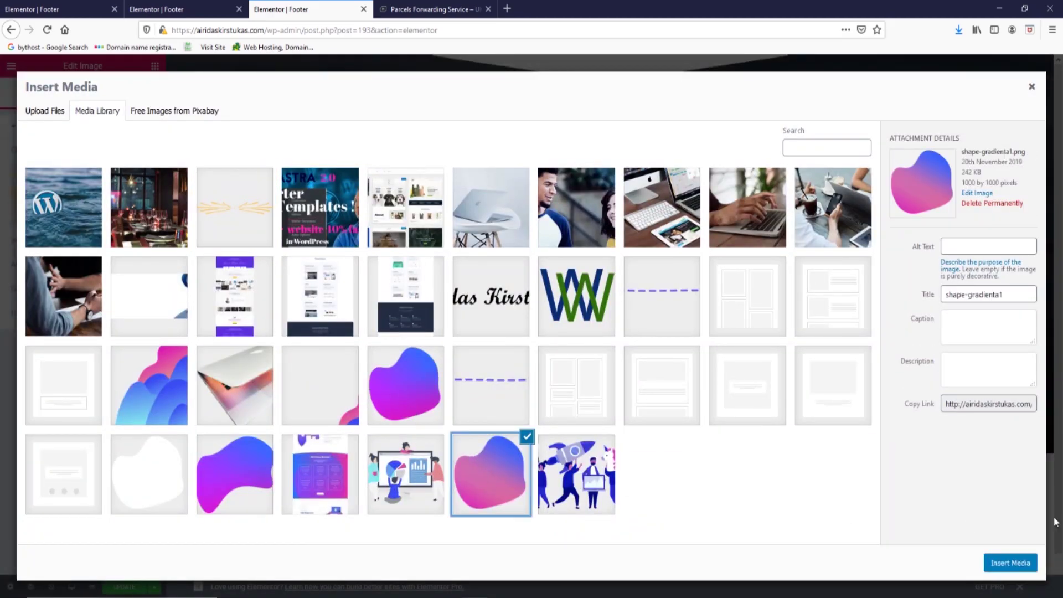
left_click(1009, 563)
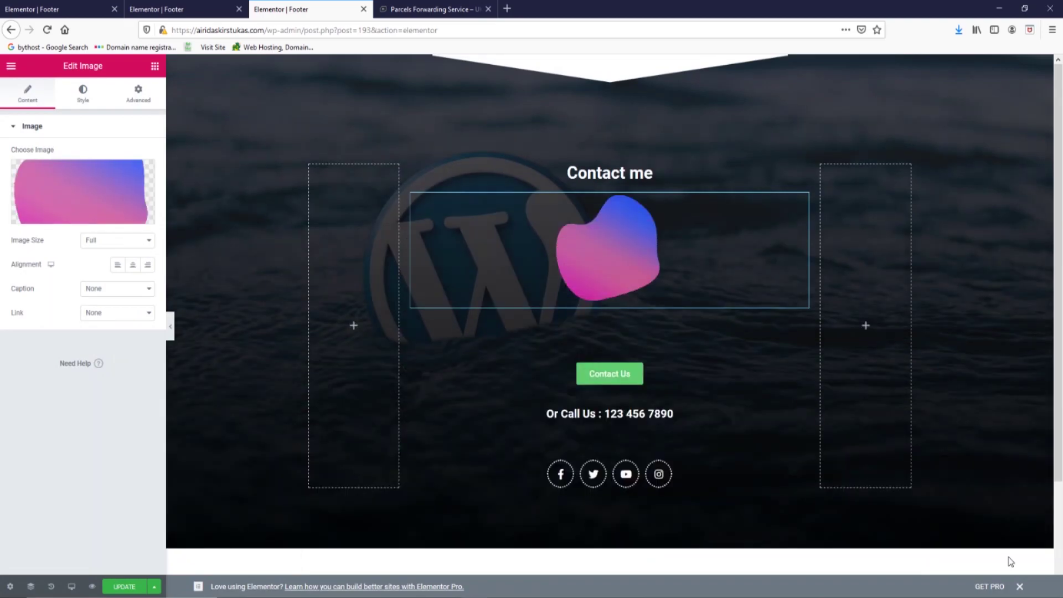
left_click(143, 173)
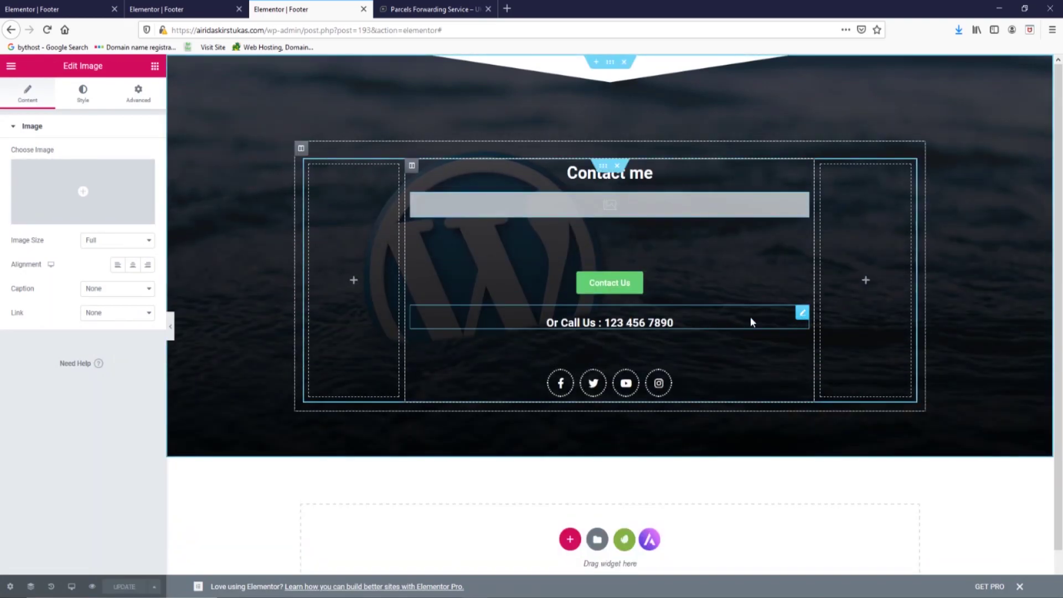
Delete the 'Or Call Us' heading text
left_click(751, 322)
key("ctrl+a")
key("BackSpace")
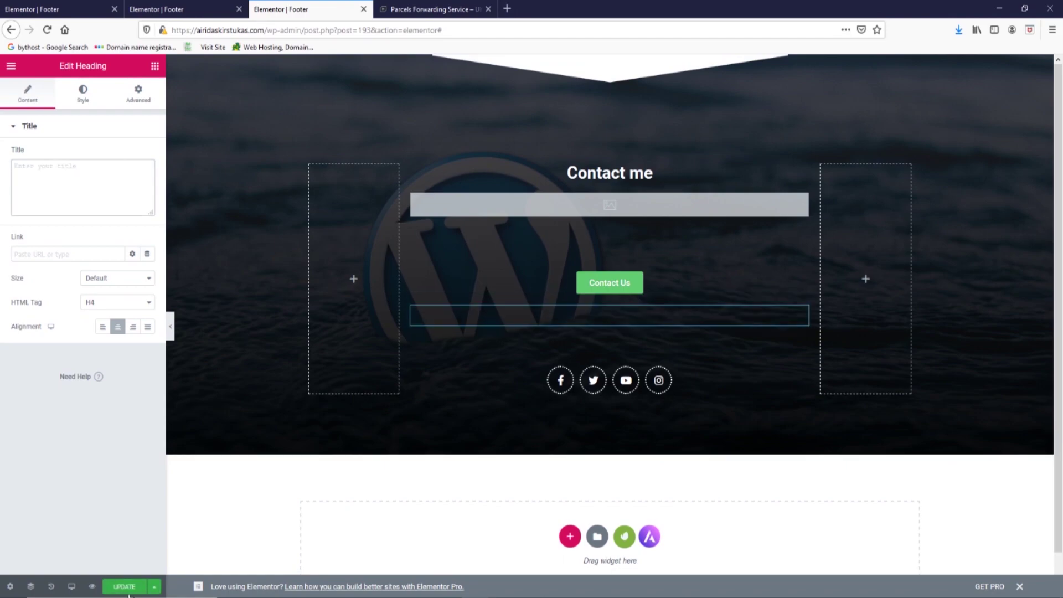
Trim the Contact Us button label back to 'Contact'
left_click(802, 280)
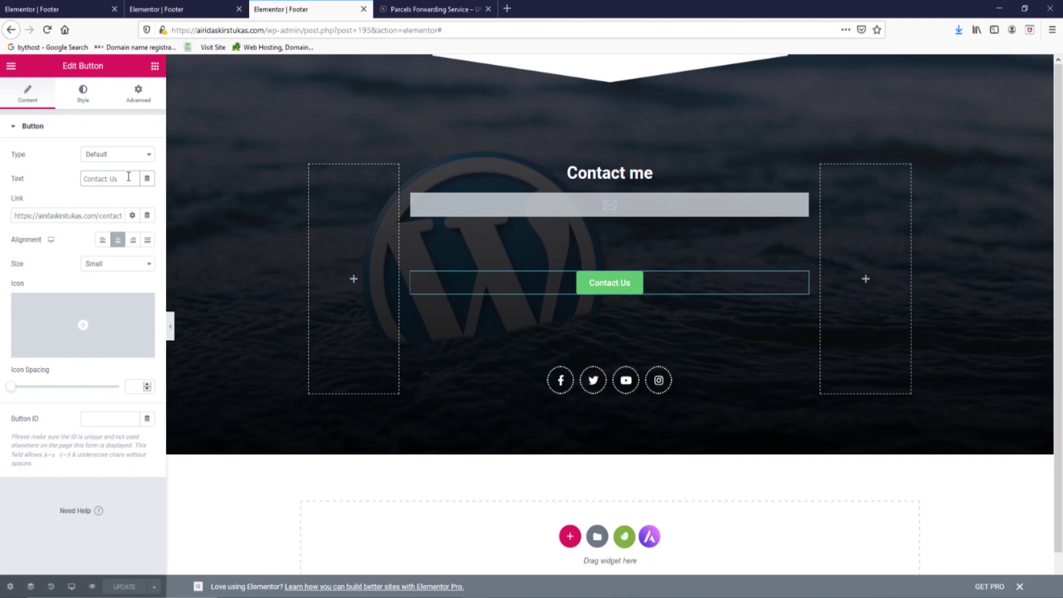
left_click(128, 178)
key("BackSpace")
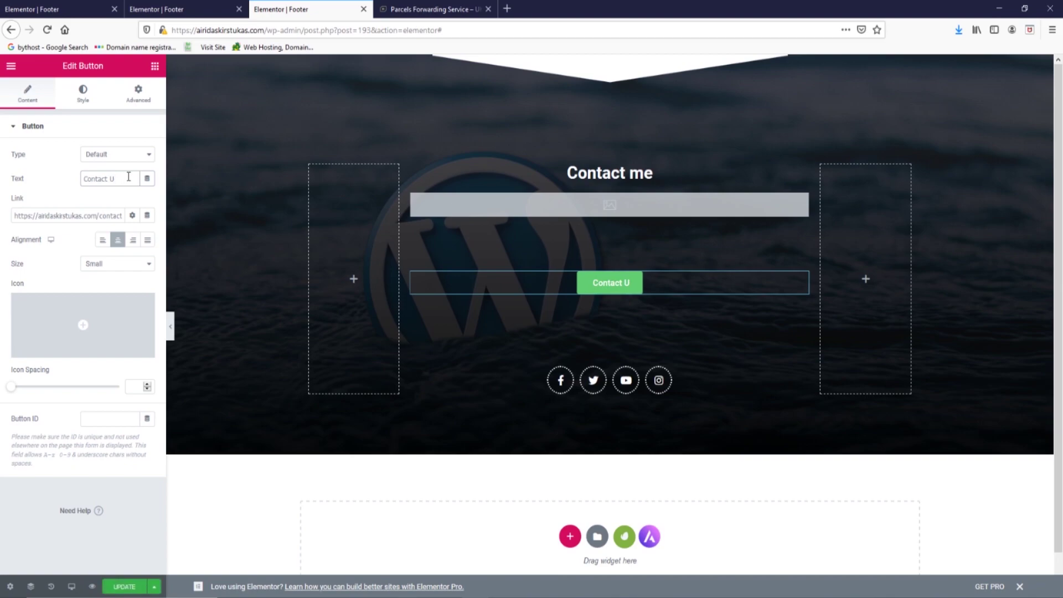
type("#")
key("BackSpace")
key("BackSpace")
key("BackSpace")
Finish the button label as 'Contact me', then exit to the live home page
type("me")
left_click(124, 586)
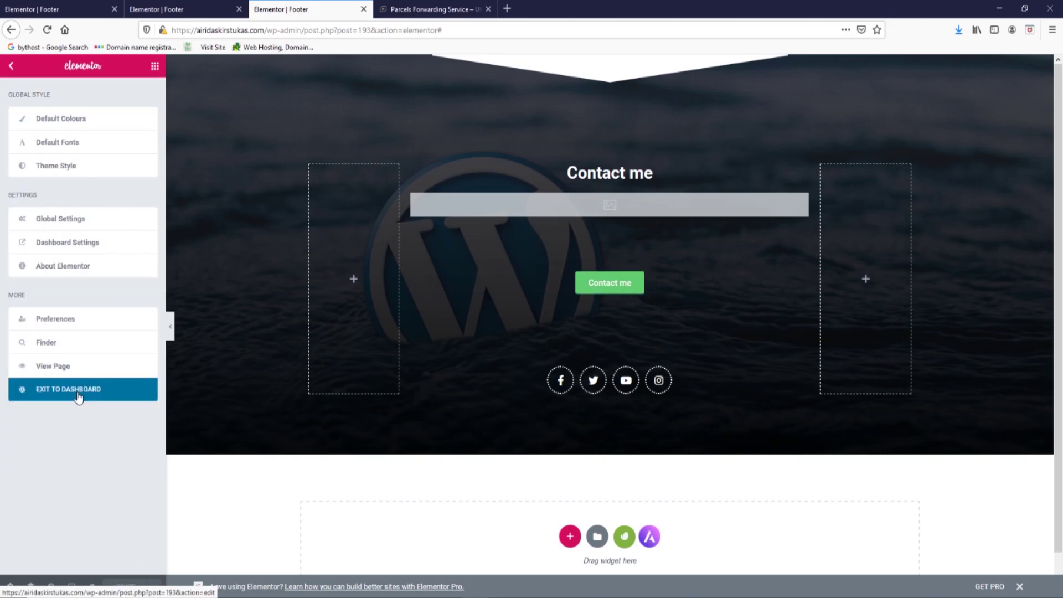
left_click(79, 391)
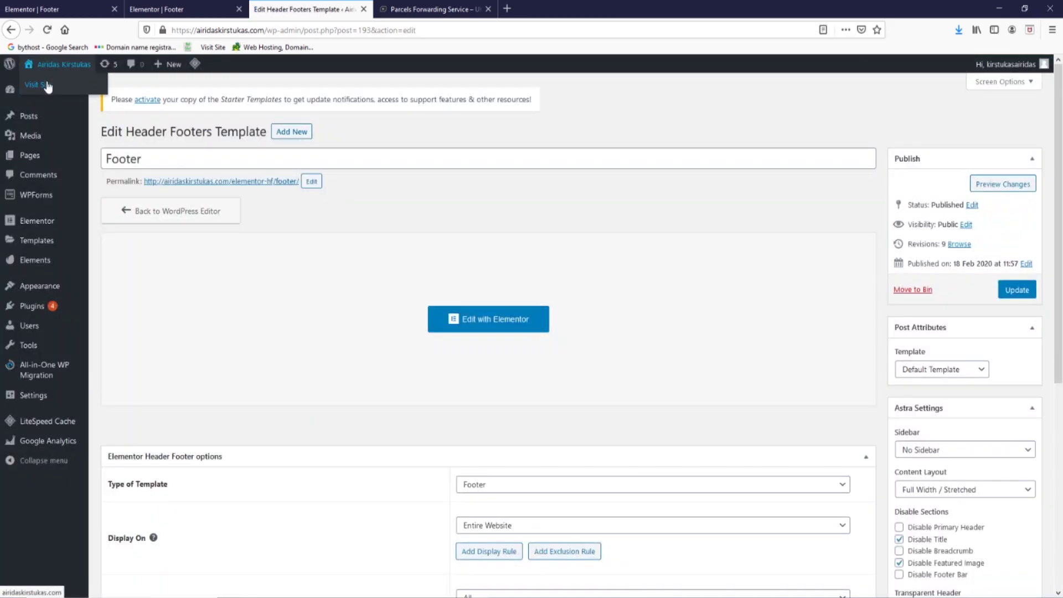
left_click(47, 86)
Scroll the live home page down to inspect the new Contact me footer
scroll(457, 288, "down", 15)
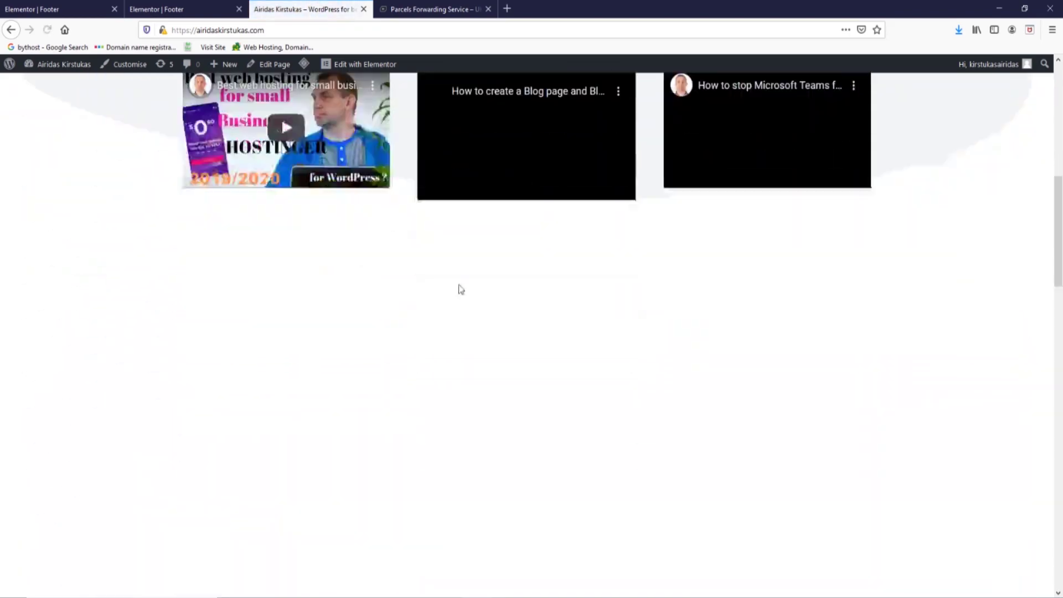
scroll(458, 286, "down", 10)
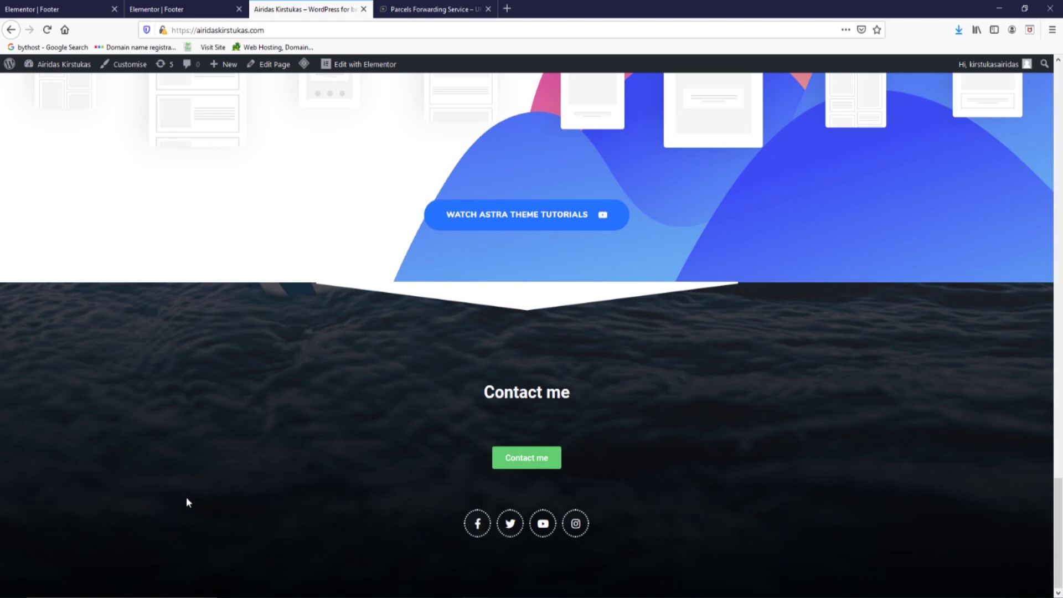
scroll(642, 468, "up", 6)
scroll(646, 471, "down", 6)
left_click_drag(1054, 492, 1054, 83)
Check the footer on the Tutorials page, then reopen the Footer template in Elementor
left_click(871, 103)
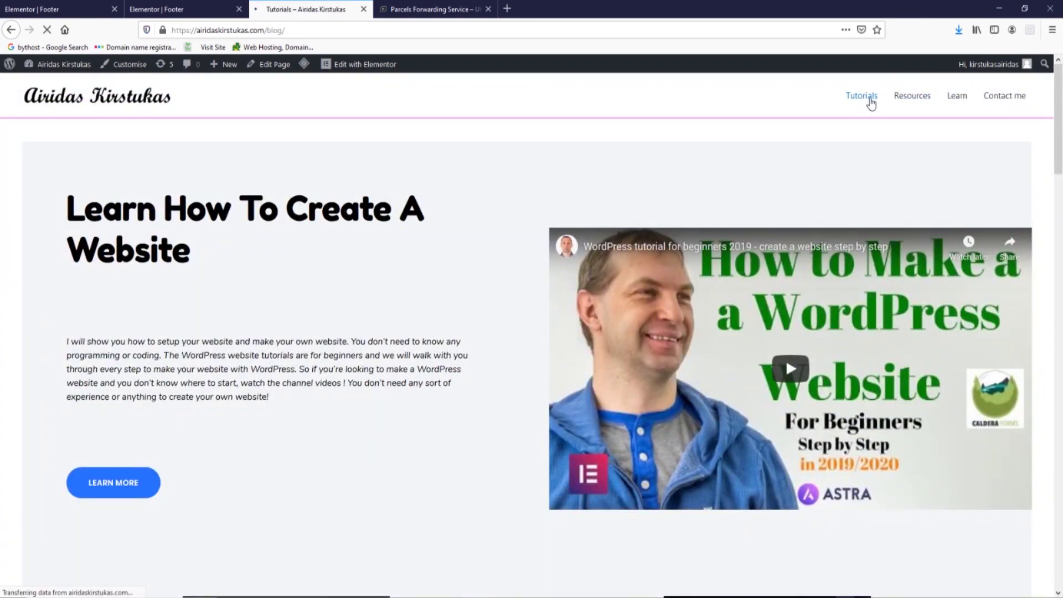
scroll(340, 263, "down", 5)
mouse_move(380, 66)
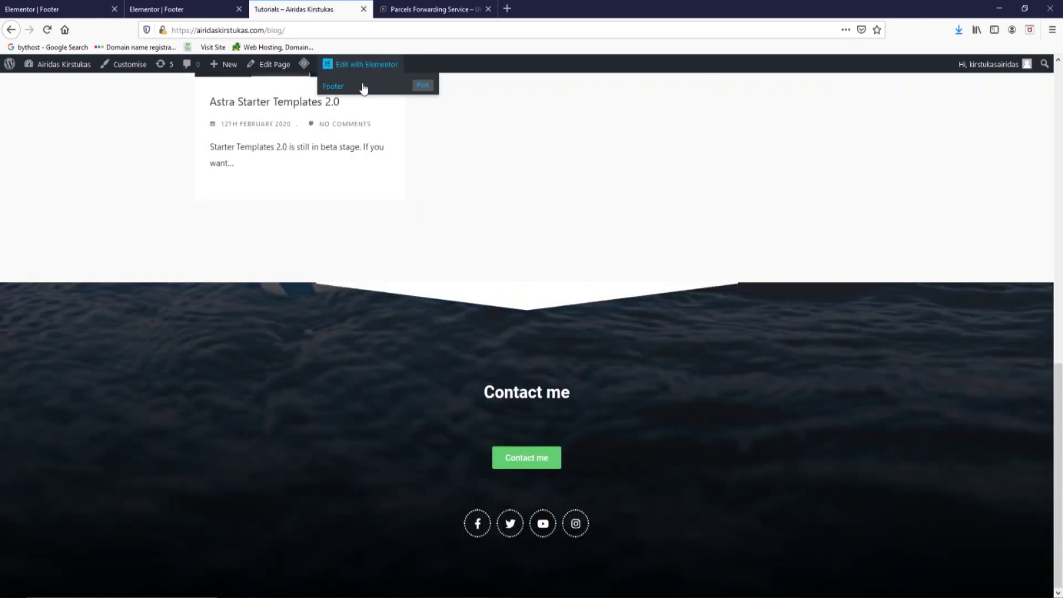
left_click(361, 87)
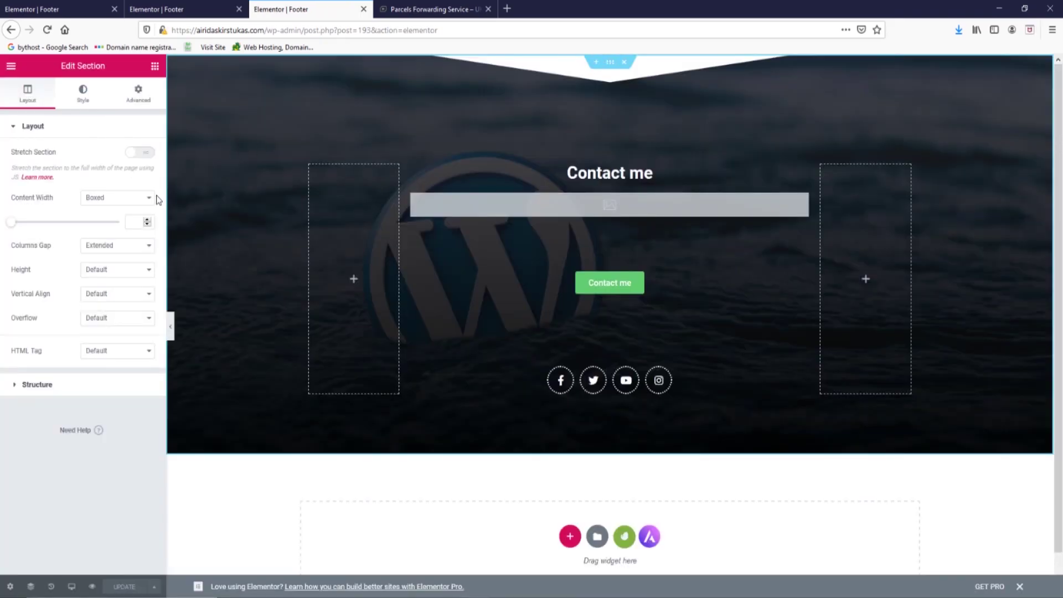
Lower the footer's background overlay opacity from 0.93 to 0.38
left_click(81, 105)
left_click(55, 445)
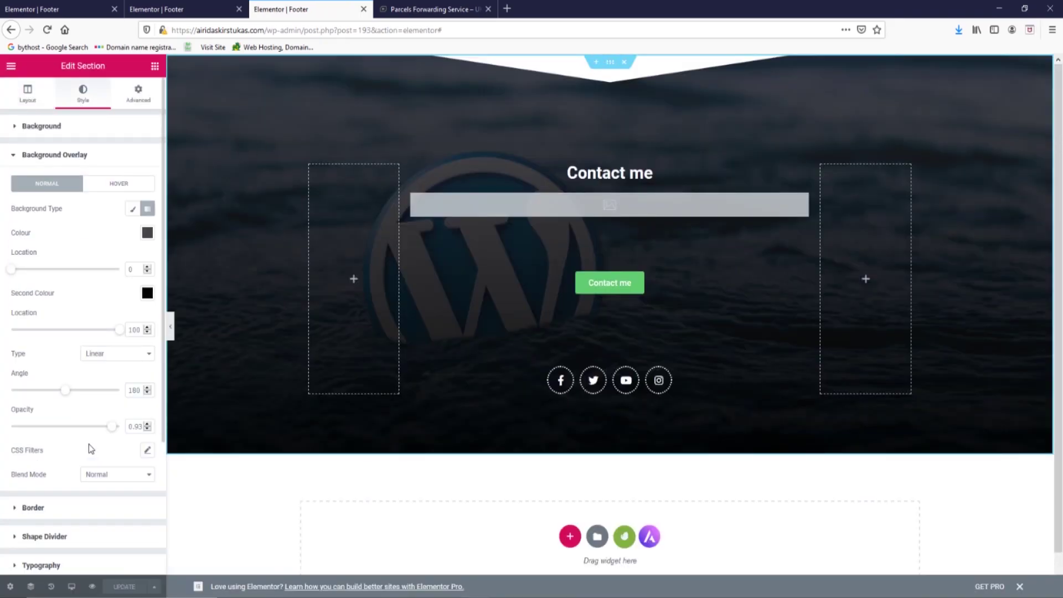
left_click_drag(111, 432, 52, 422)
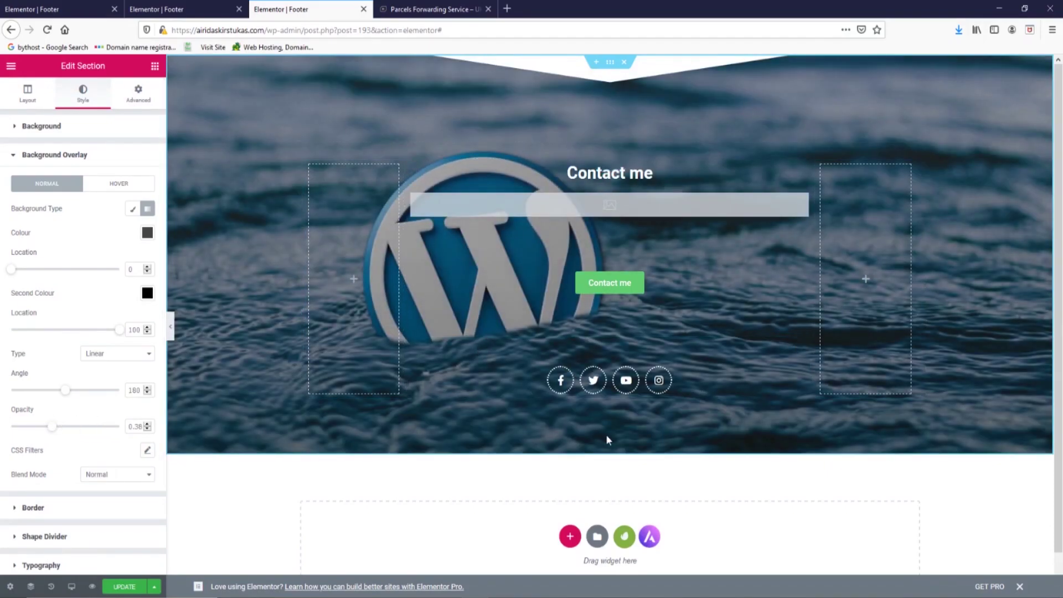
Exit the editor to the dashboard and visit the live site
left_click(125, 586)
left_click(11, 65)
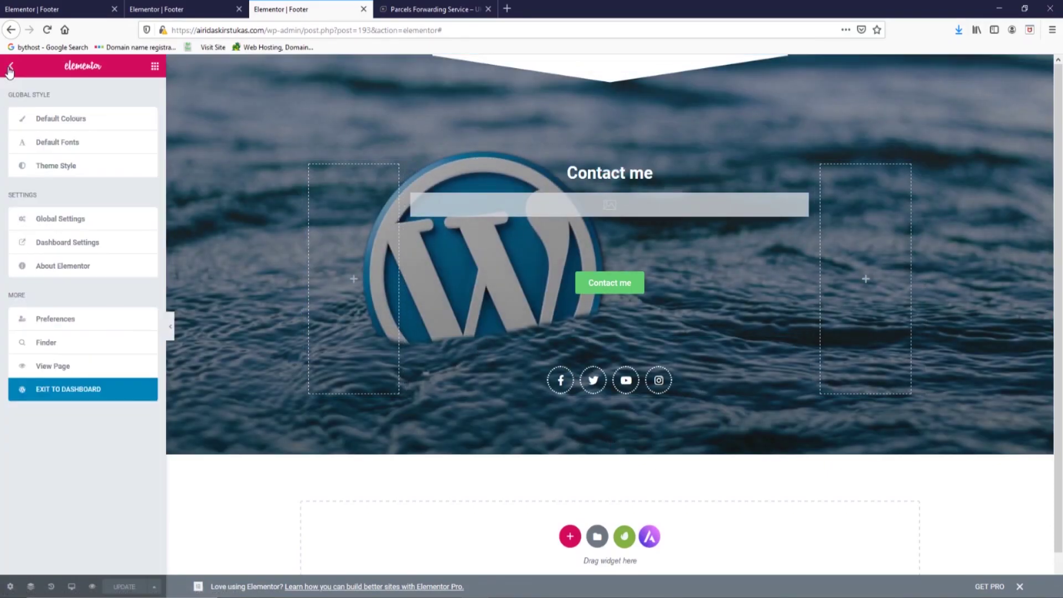
left_click(61, 391)
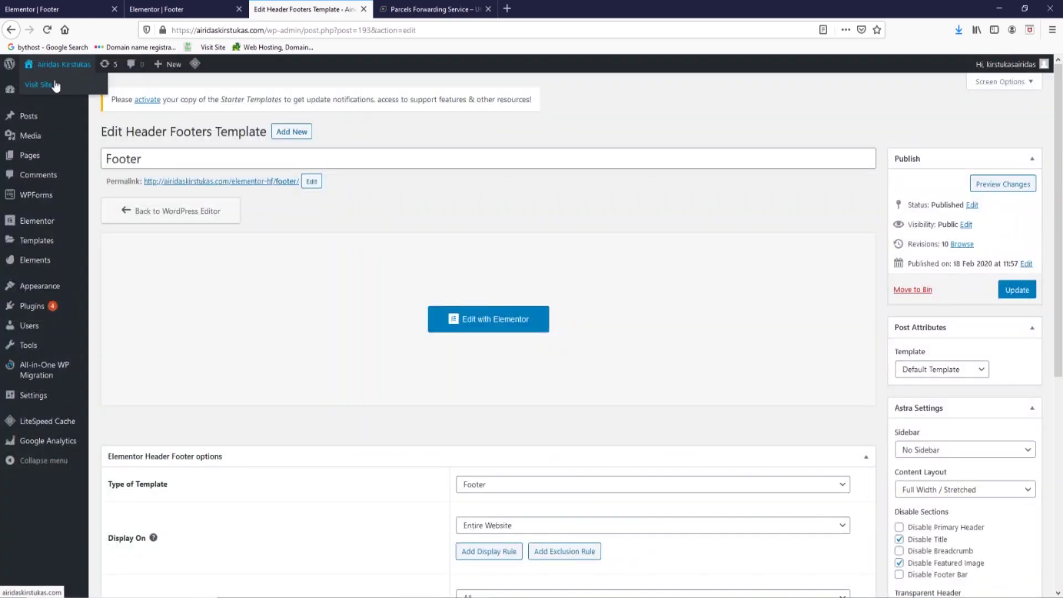
left_click(42, 80)
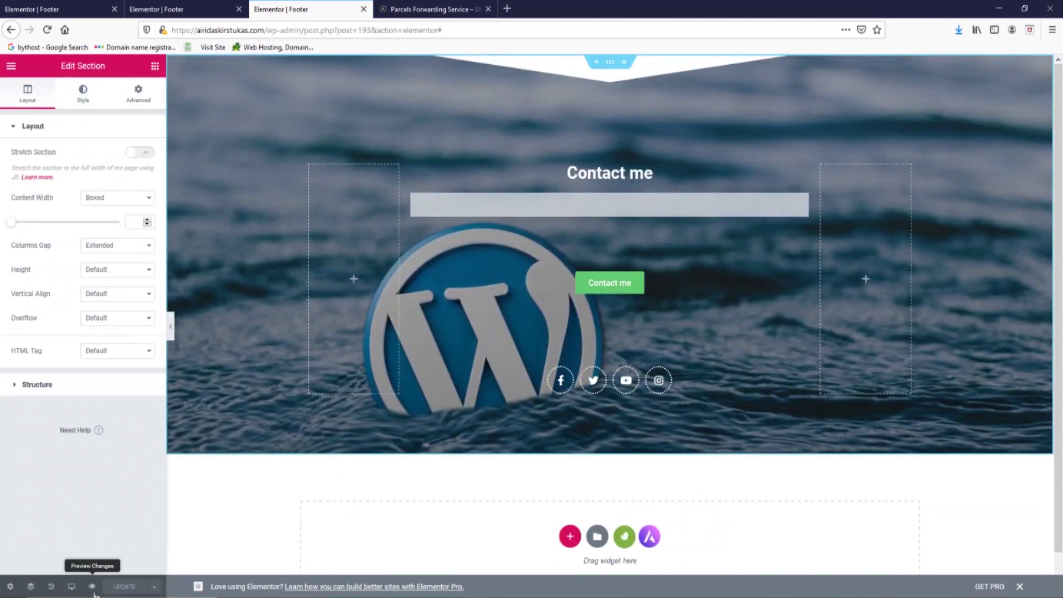
Set the footer background position to Centre Centre, save, and compare in the preview tab
left_click(92, 586)
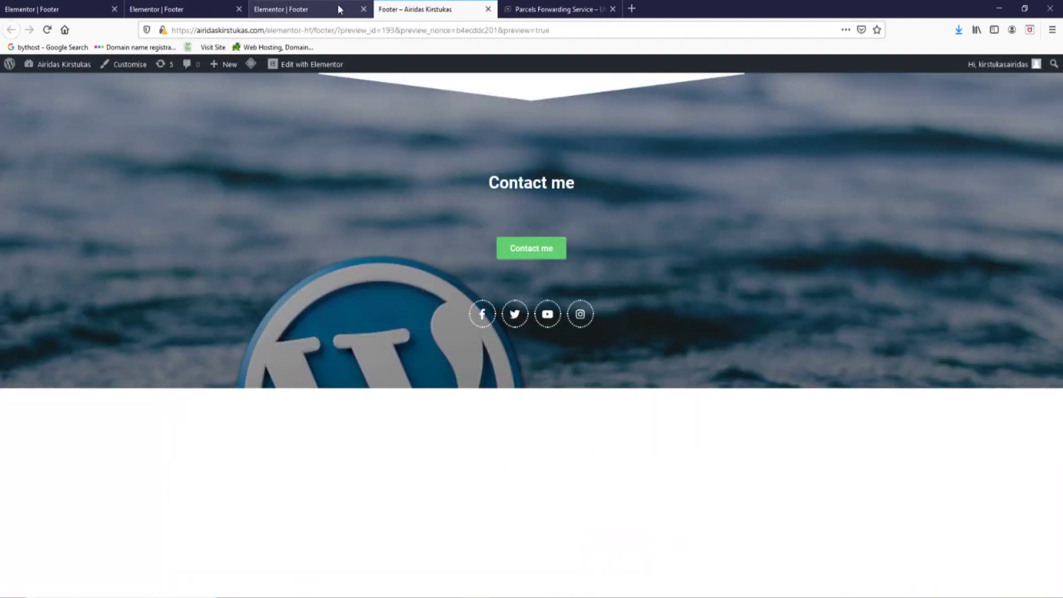
left_click(331, 8)
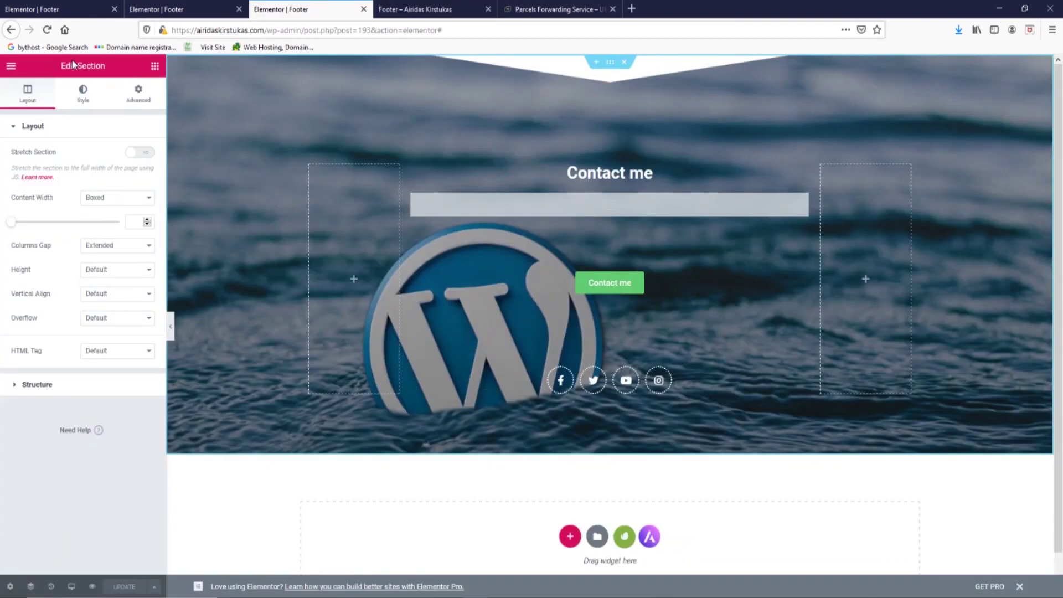
left_click(83, 91)
left_click(117, 322)
left_click(128, 354)
left_click(128, 588)
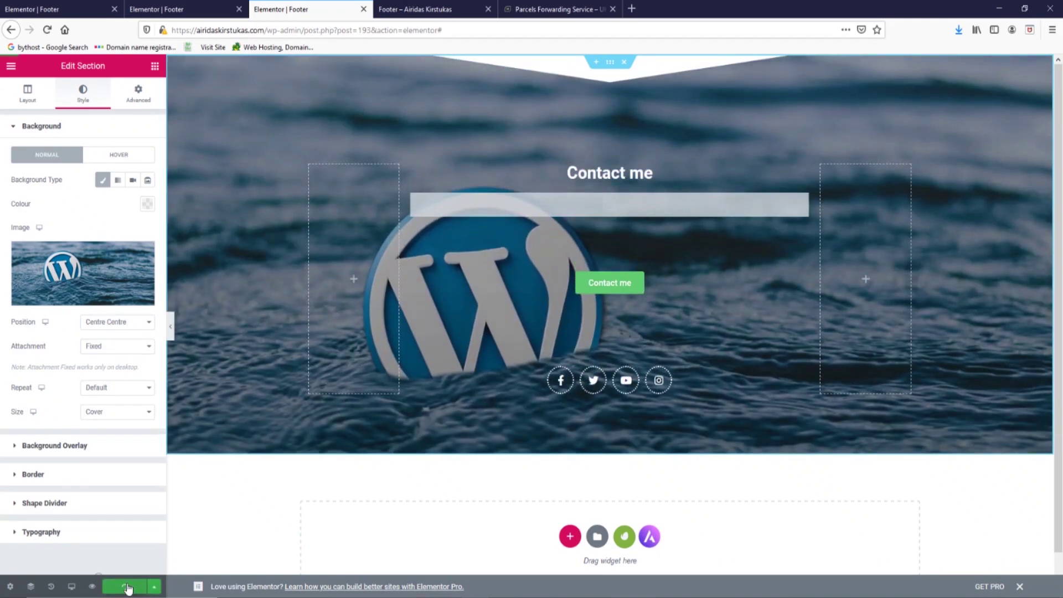
key("ctrl+Tab")
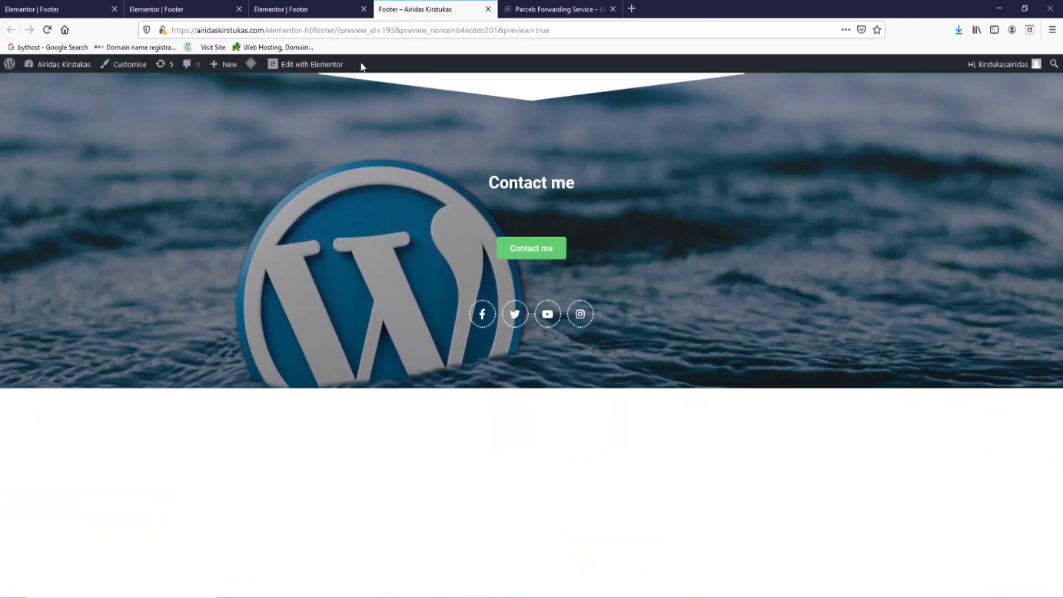
Remove the triangle top divider and try the Mountains and Drops shapes
left_click(304, 11)
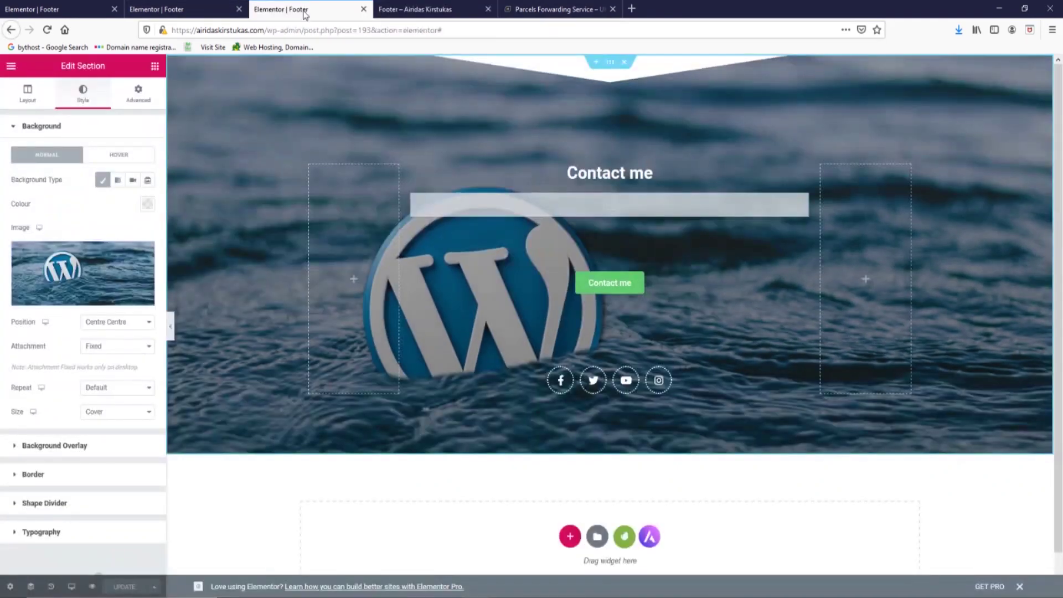
left_click(65, 503)
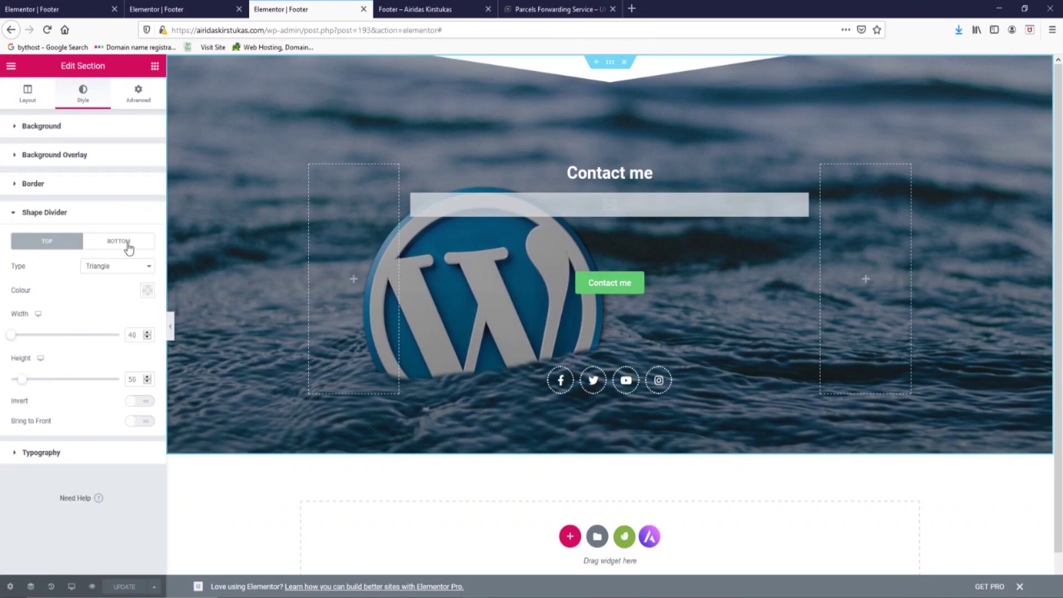
left_click(128, 269)
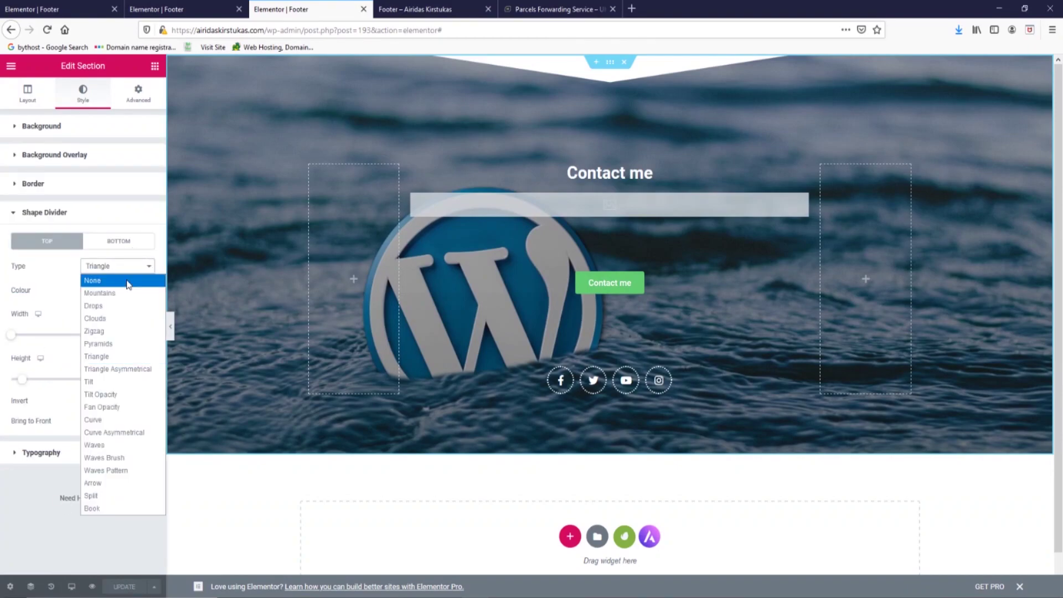
left_click(127, 280)
left_click(124, 267)
left_click(119, 293)
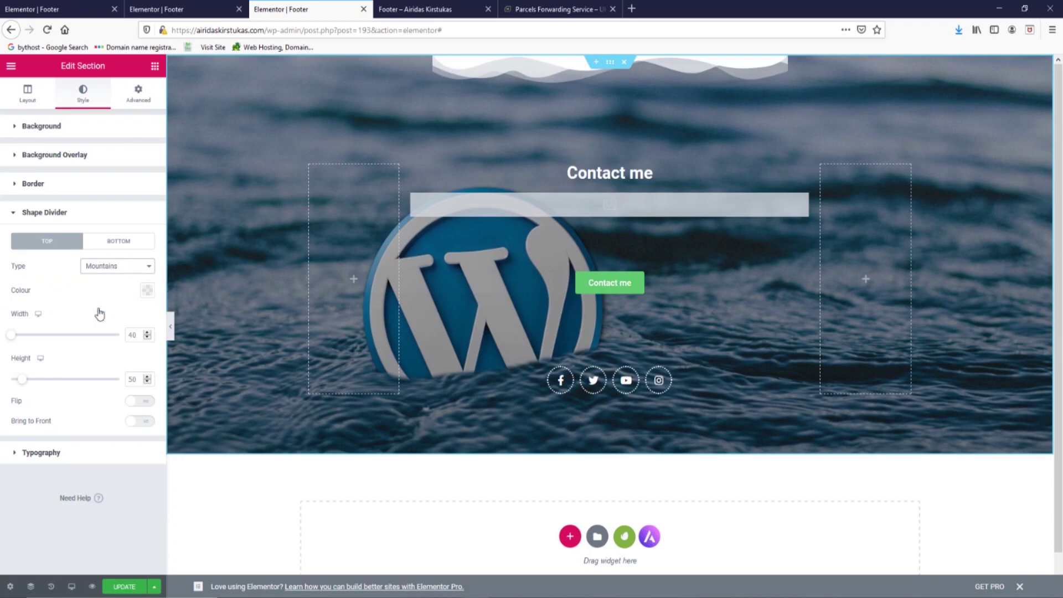
key("Down")
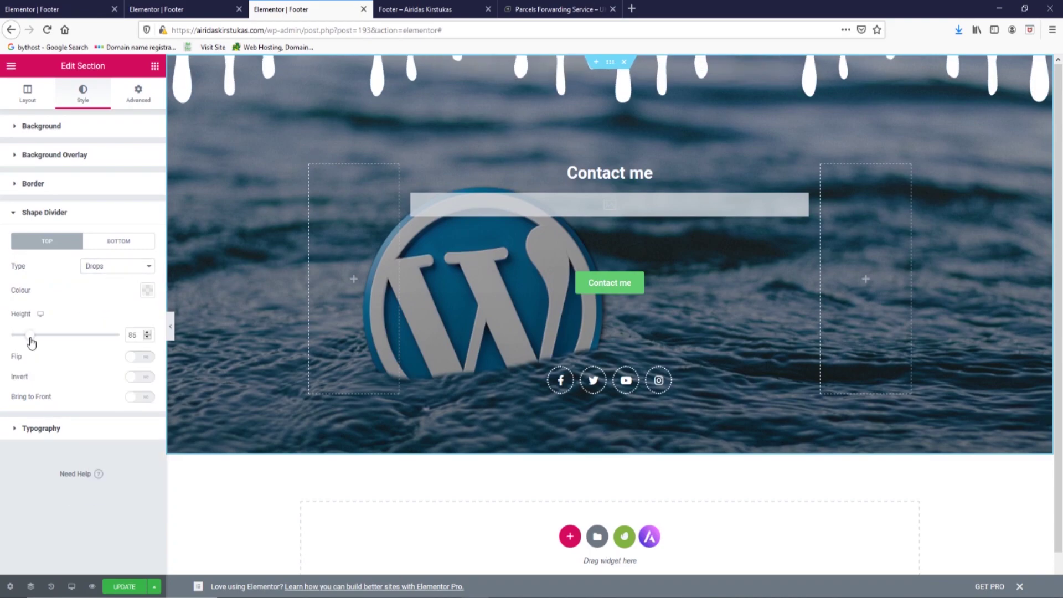
left_click_drag(25, 336, 10, 335)
Try Clouds, then Zigzag with height 140 and width 170 as the top divider
left_click(116, 266)
left_click(96, 319)
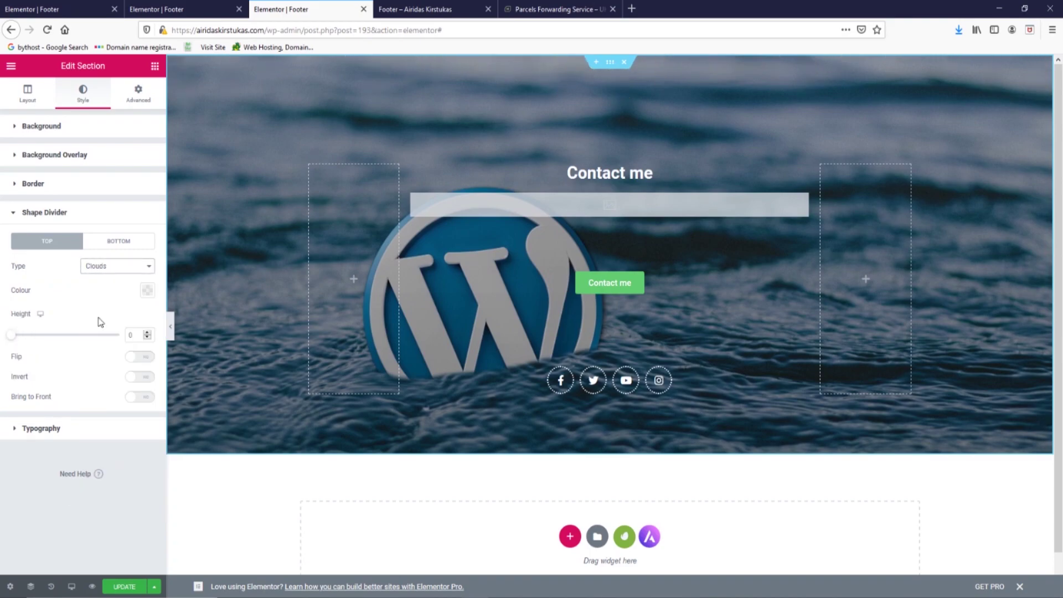
mouse_move(15, 336)
left_mouse_down()
mouse_move(52, 335)
mouse_move(11, 335)
left_mouse_up()
left_click(111, 267)
left_click(102, 332)
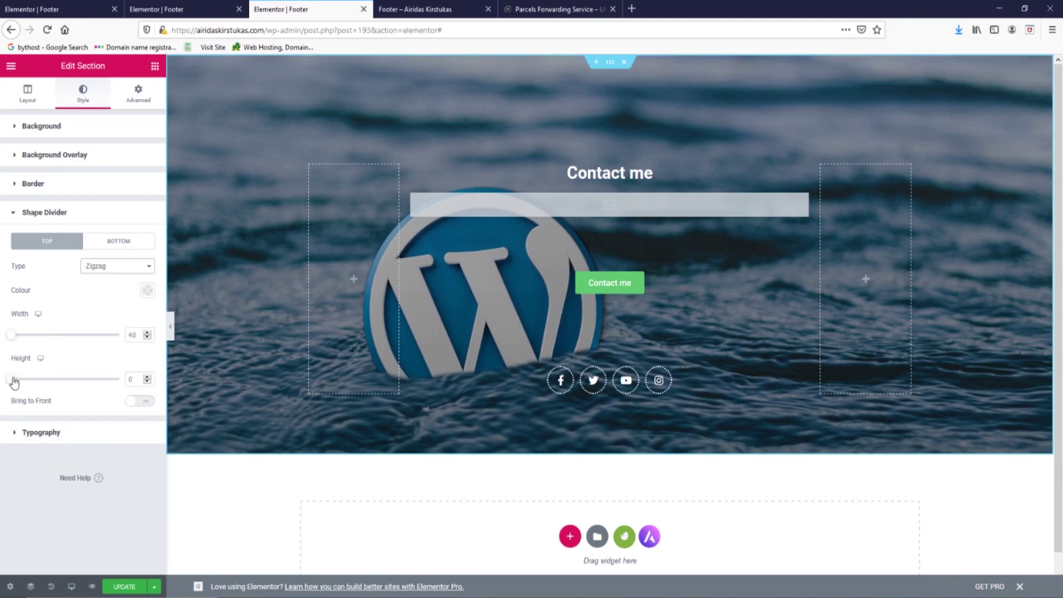
left_click_drag(12, 380, 42, 380)
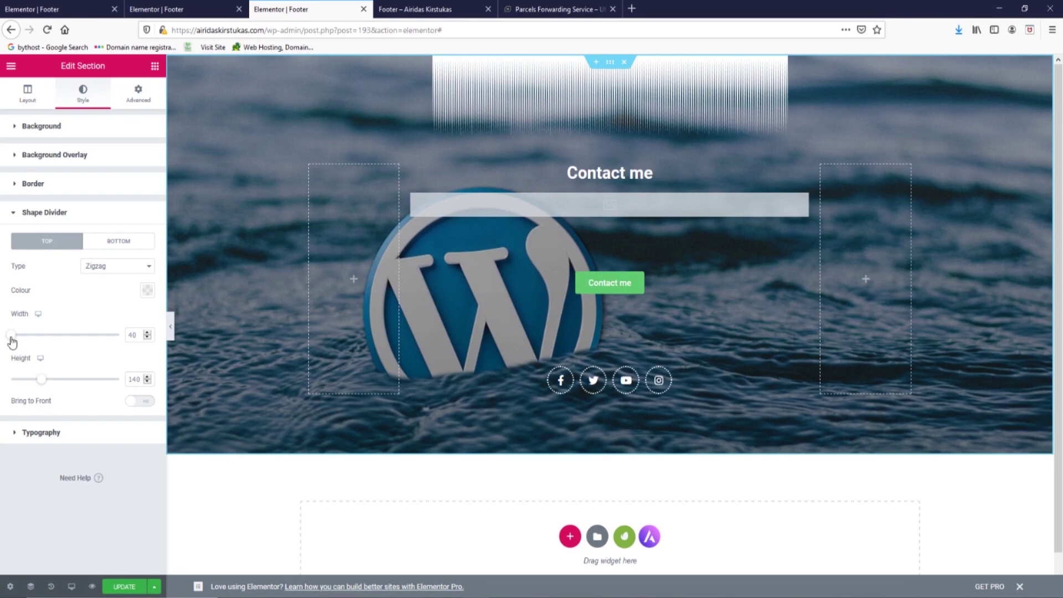
left_click_drag(12, 338, 50, 346)
Try Pyramids, then settle on Waves Brush at width 170, height 66
left_click(117, 267)
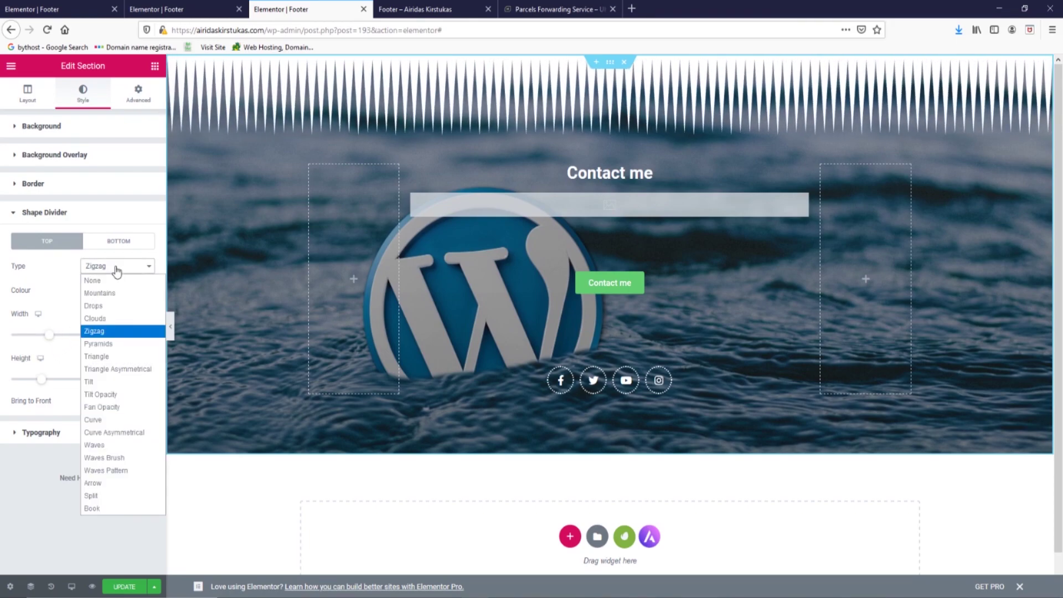
left_click(105, 345)
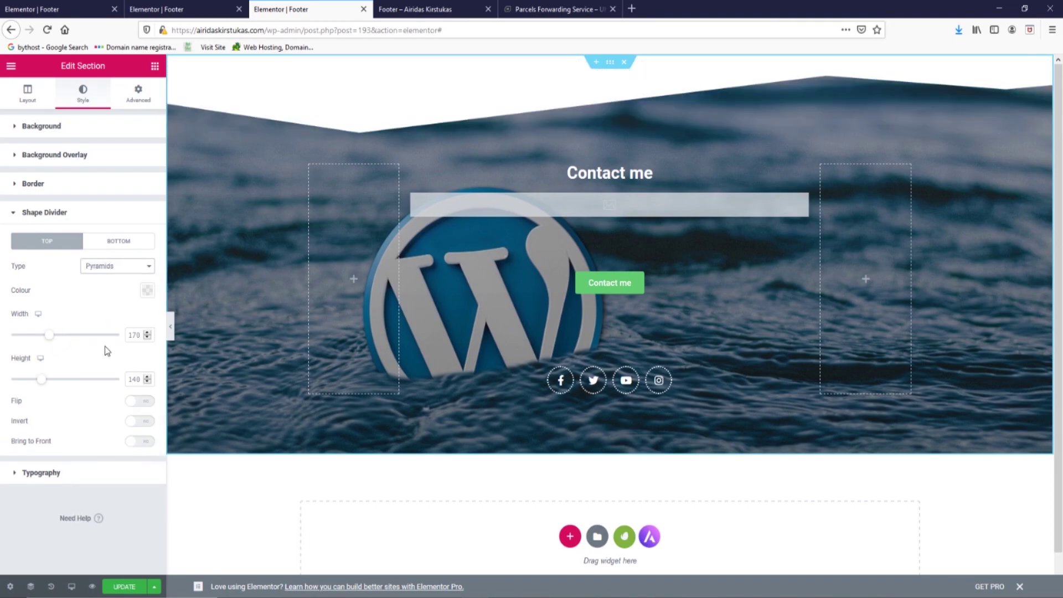
left_click(113, 272)
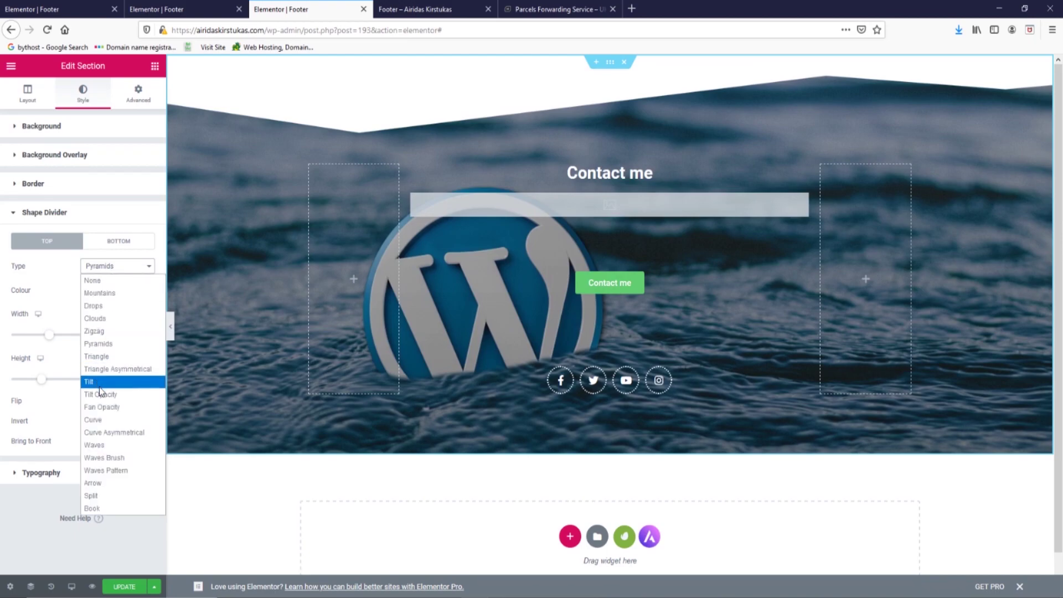
left_click(104, 457)
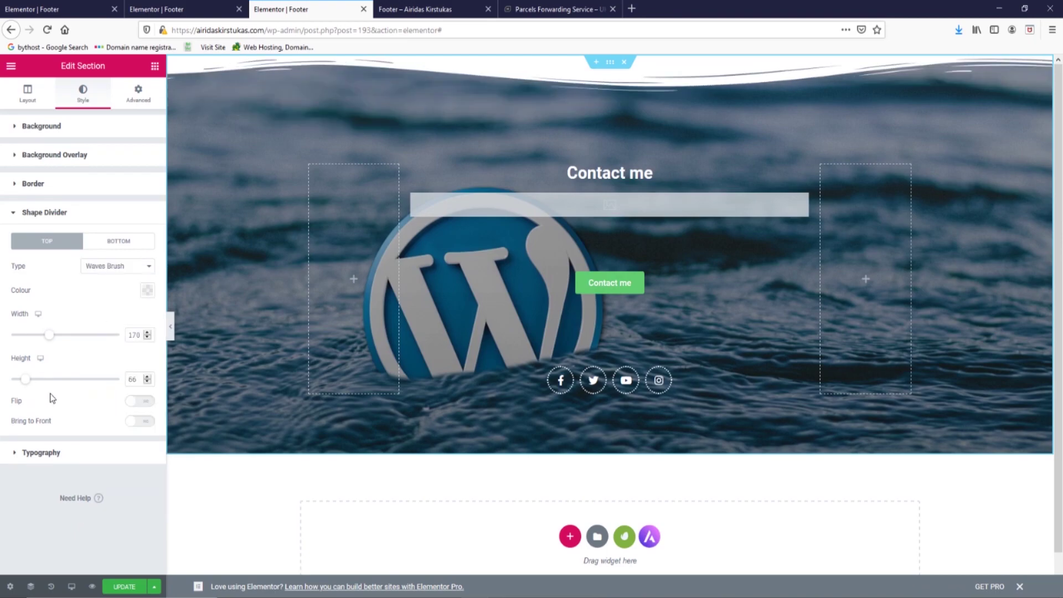
Reload the preview, go to the live homepage and scroll through its wave-topped footer
left_click(92, 587)
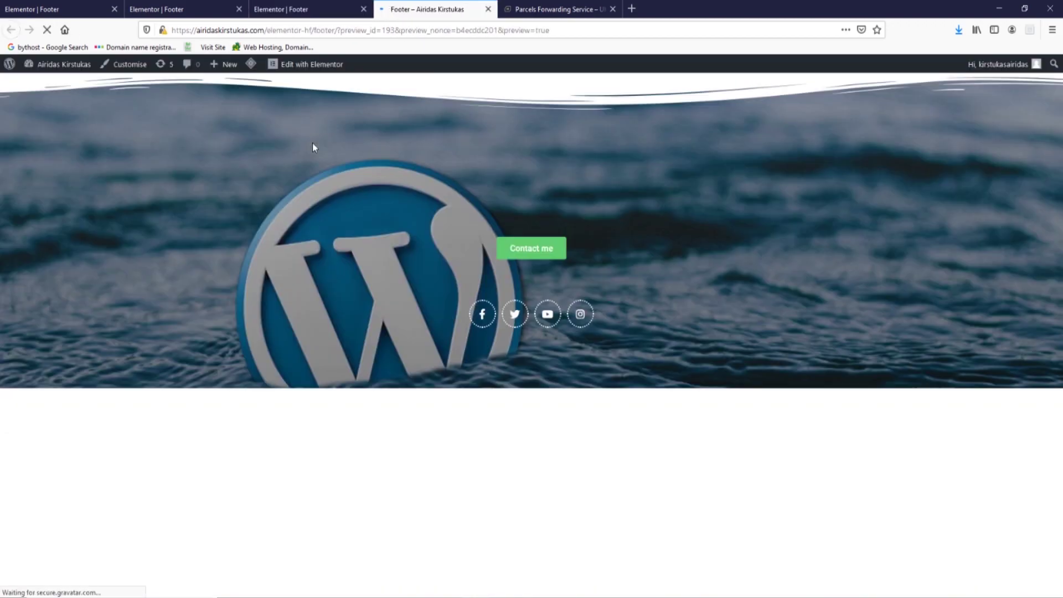
mouse_move(63, 65)
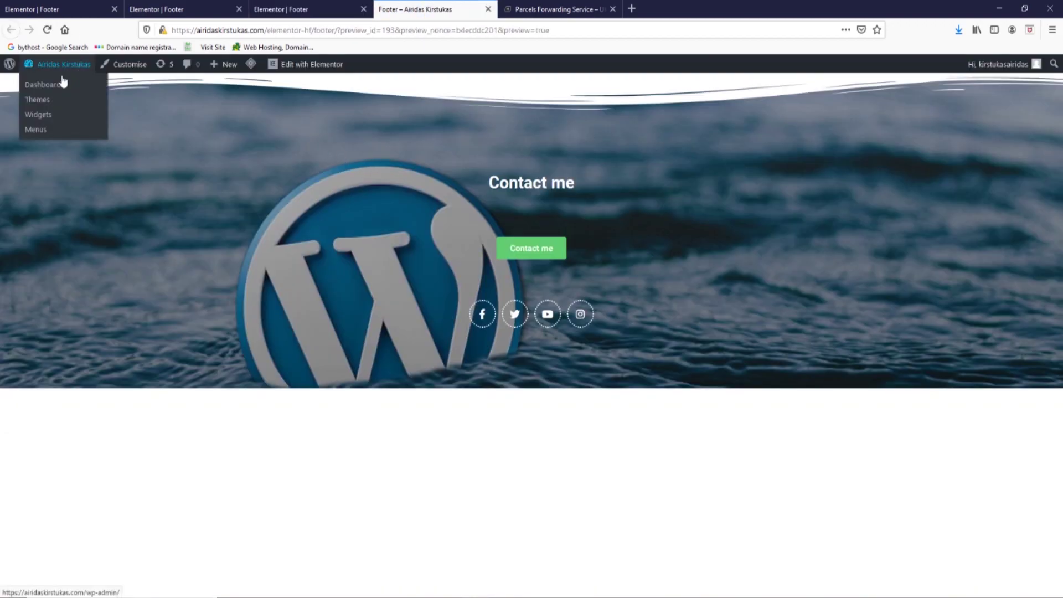
left_click(42, 85)
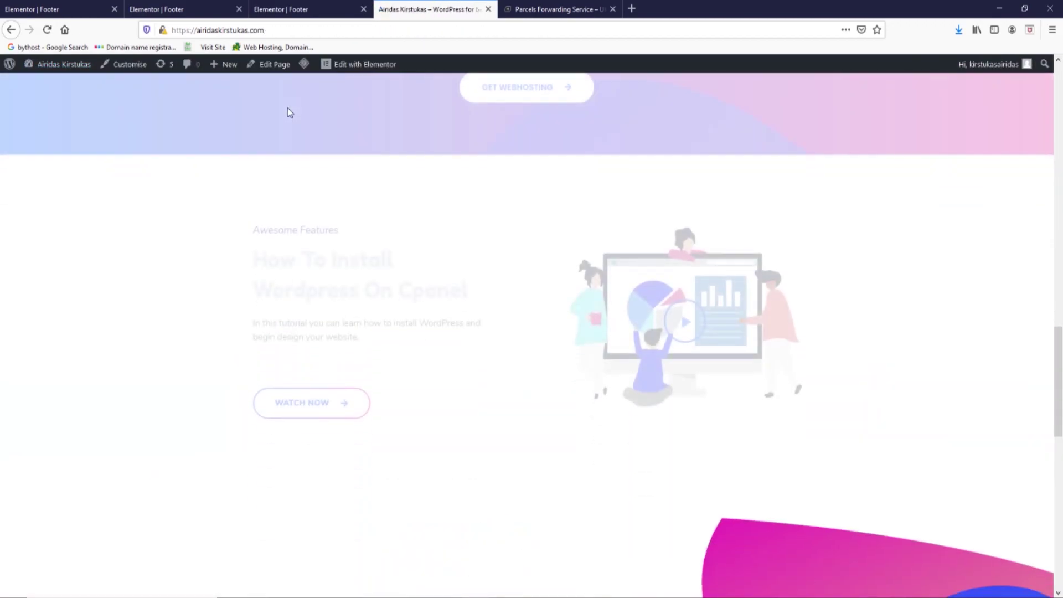
scroll(288, 110, "down", 5)
scroll(288, 111, "down", 3)
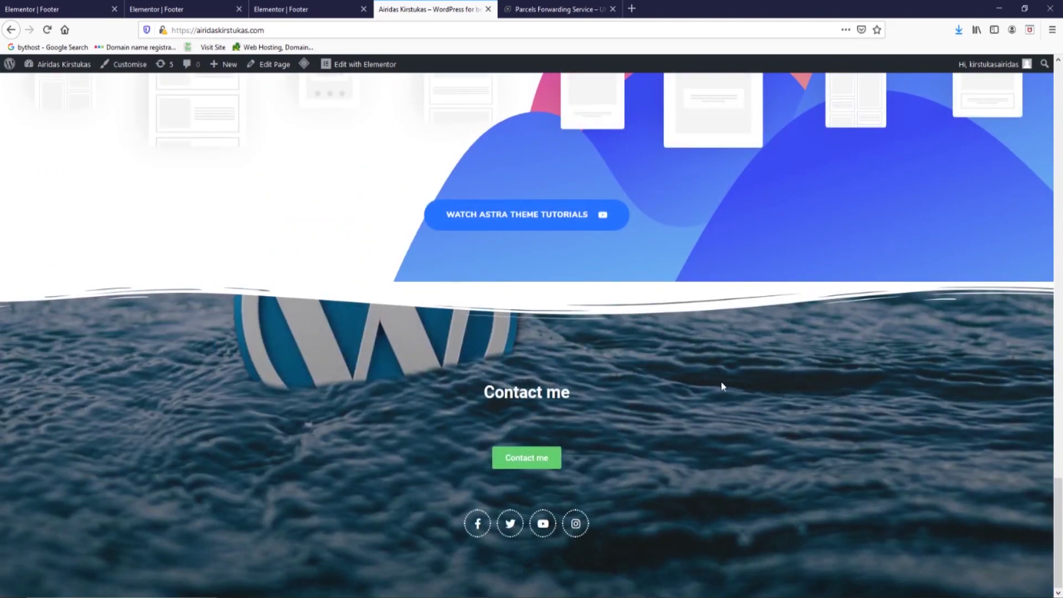
scroll(692, 374, "up", 3)
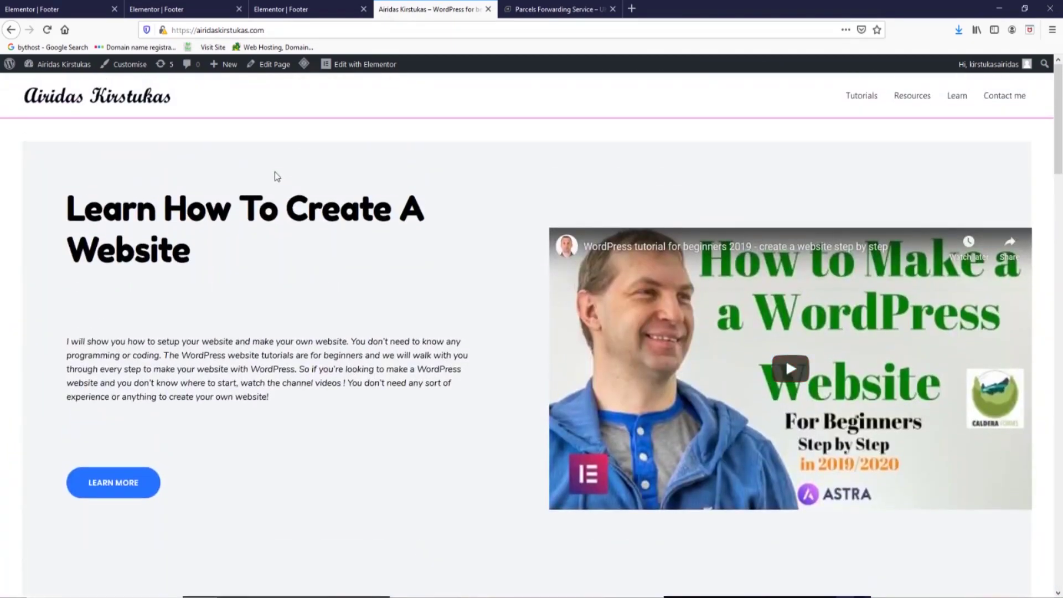
scroll(275, 172, "down", 10)
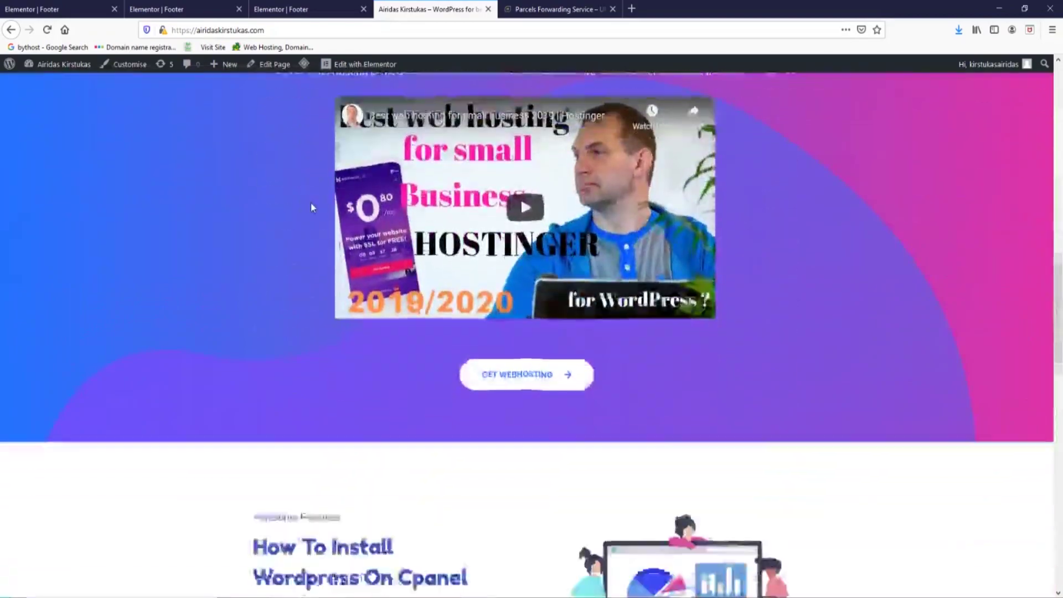
scroll(313, 207, "down", 10)
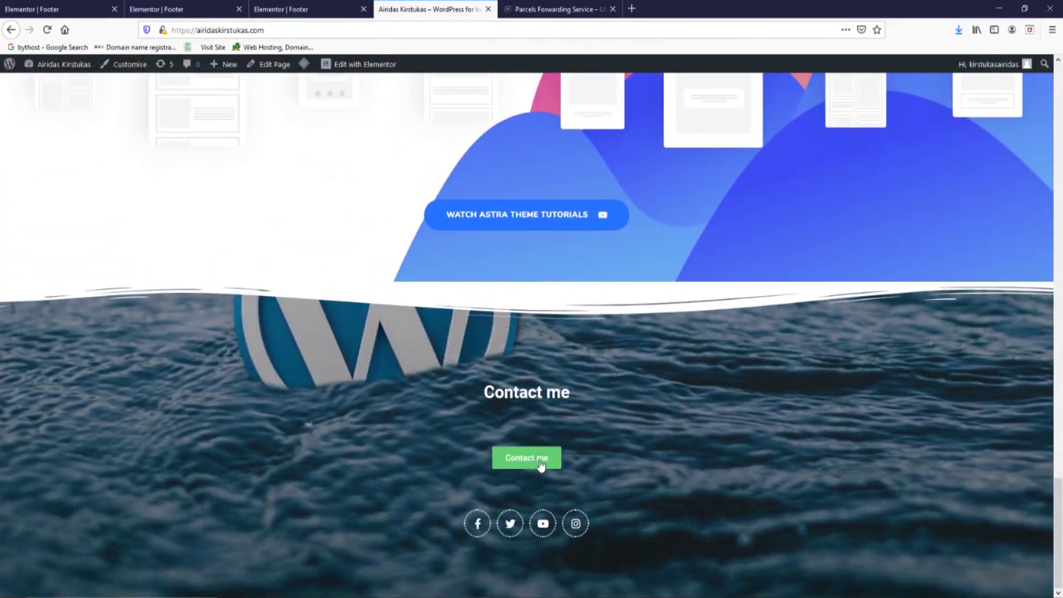
scroll(541, 356, "up", 7)
scroll(539, 349, "down", 7)
mouse_move(360, 64)
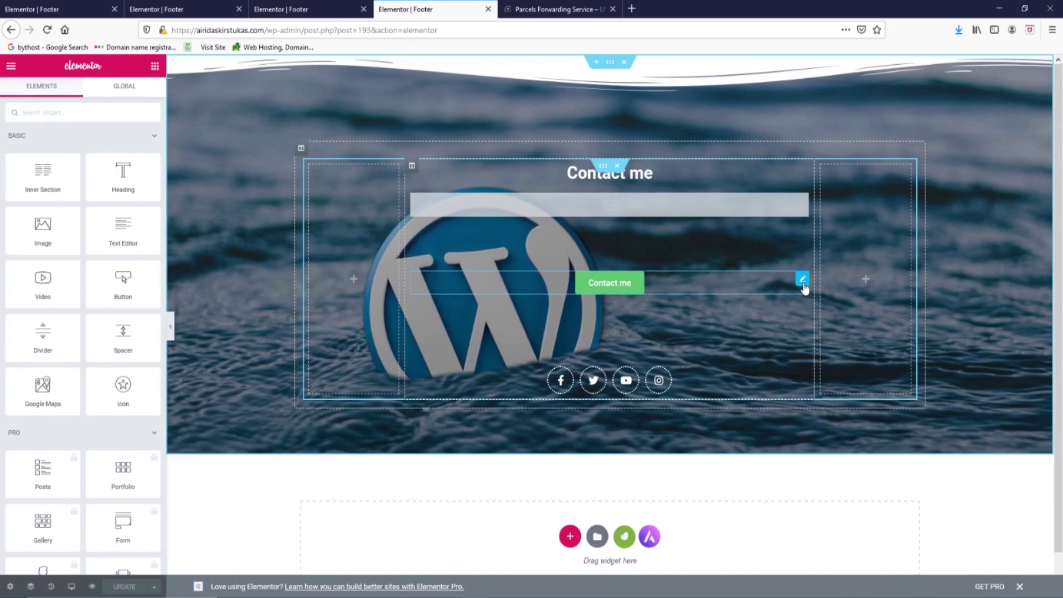
Leave the footer editor and open the home page in Elementor
left_click(83, 91)
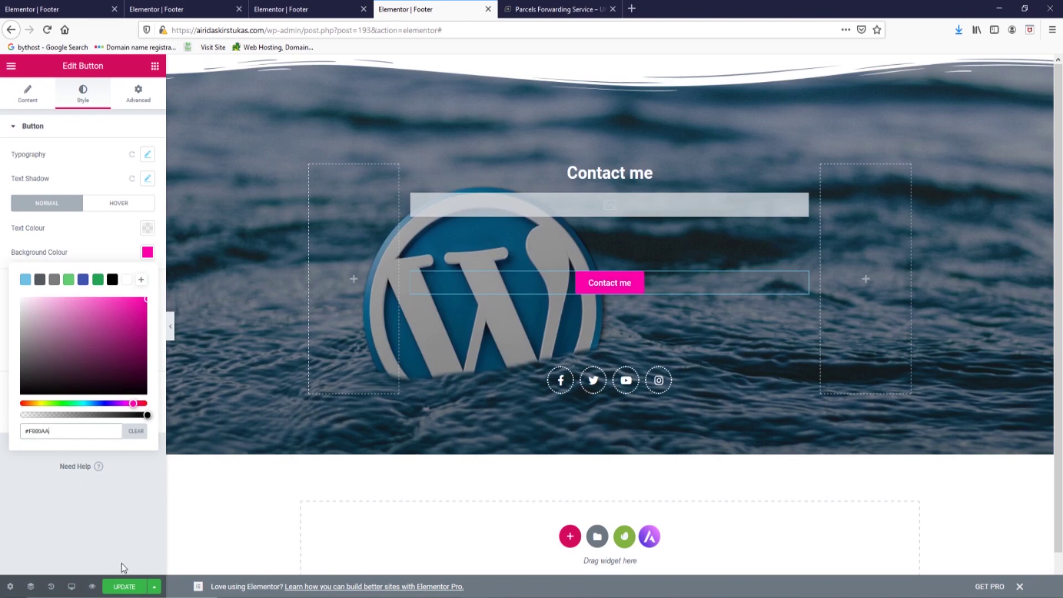
left_click(11, 65)
left_click(97, 390)
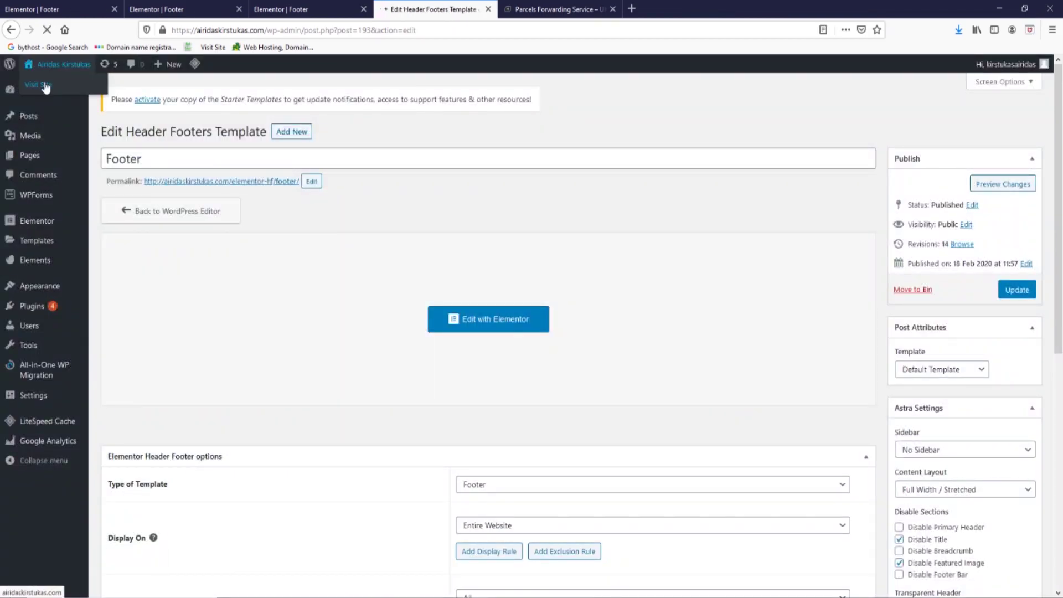
left_click(45, 88)
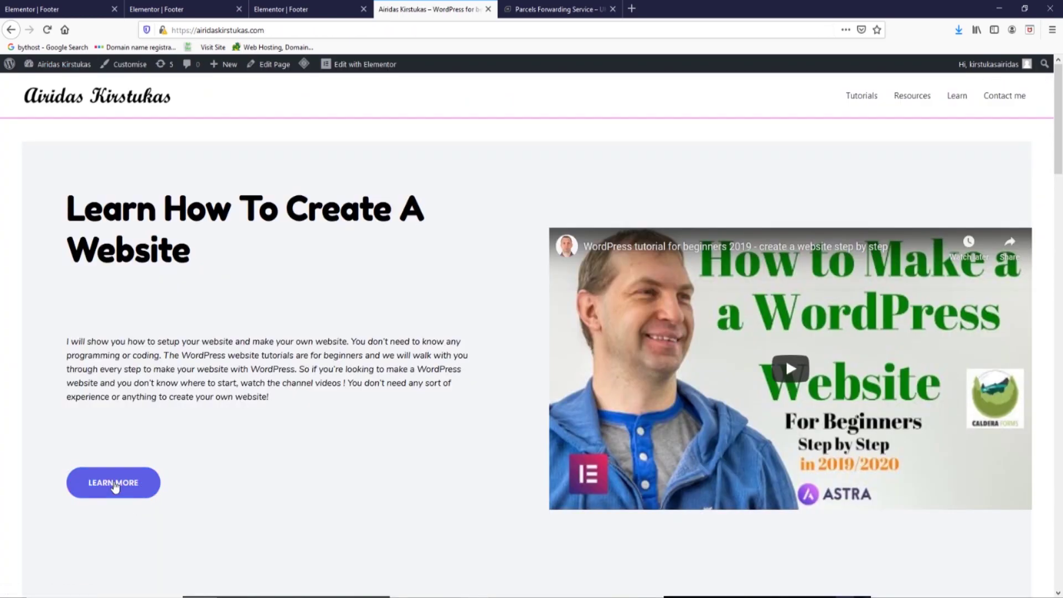
left_click(379, 65)
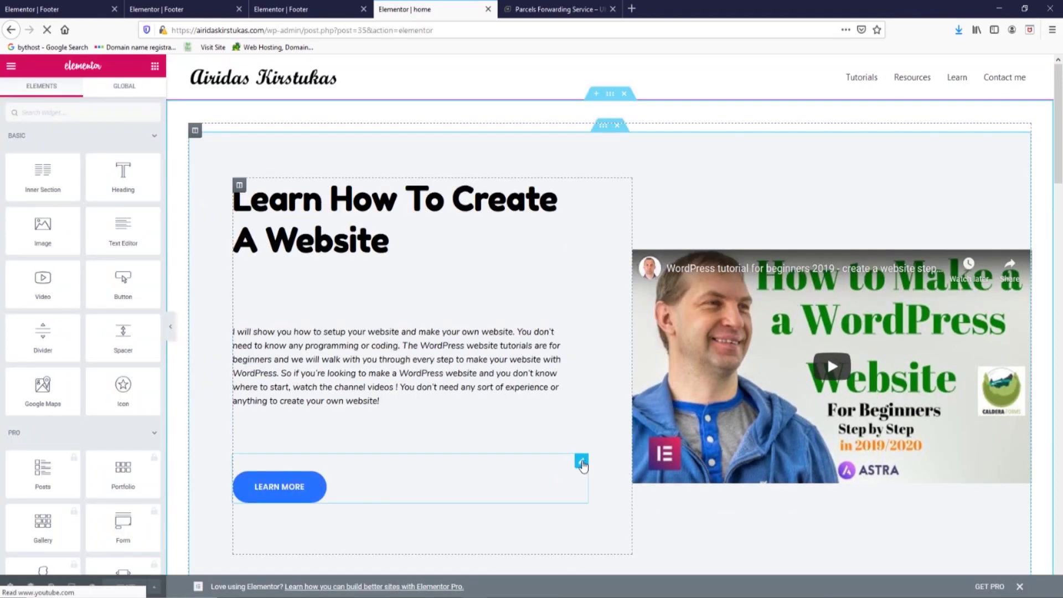
left_click_drag(578, 458, 569, 501)
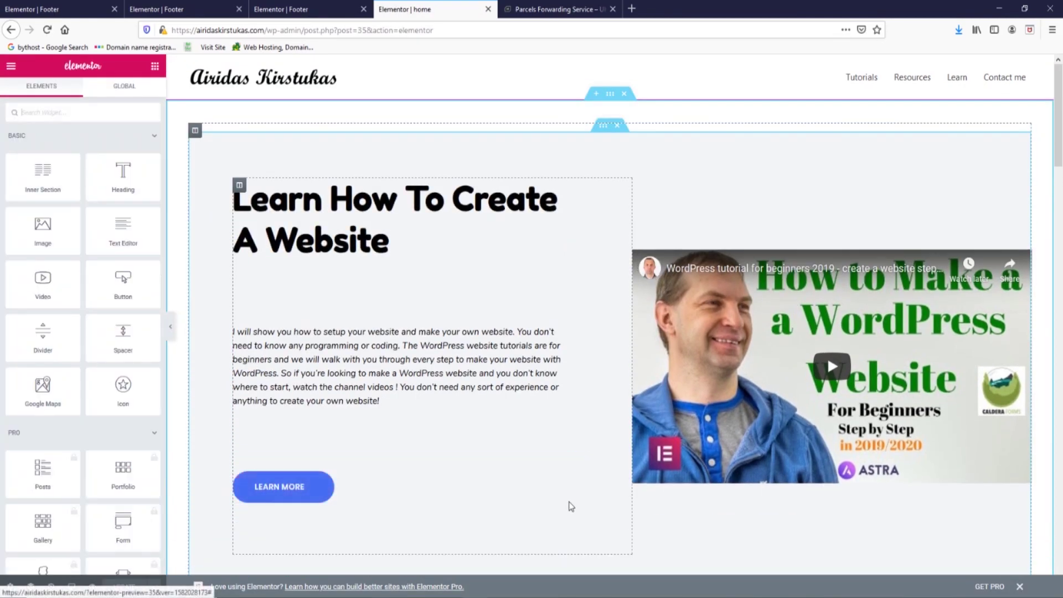
Copy the Learn More button's pink hover background colour #E032A6
left_click(344, 484)
left_click(83, 94)
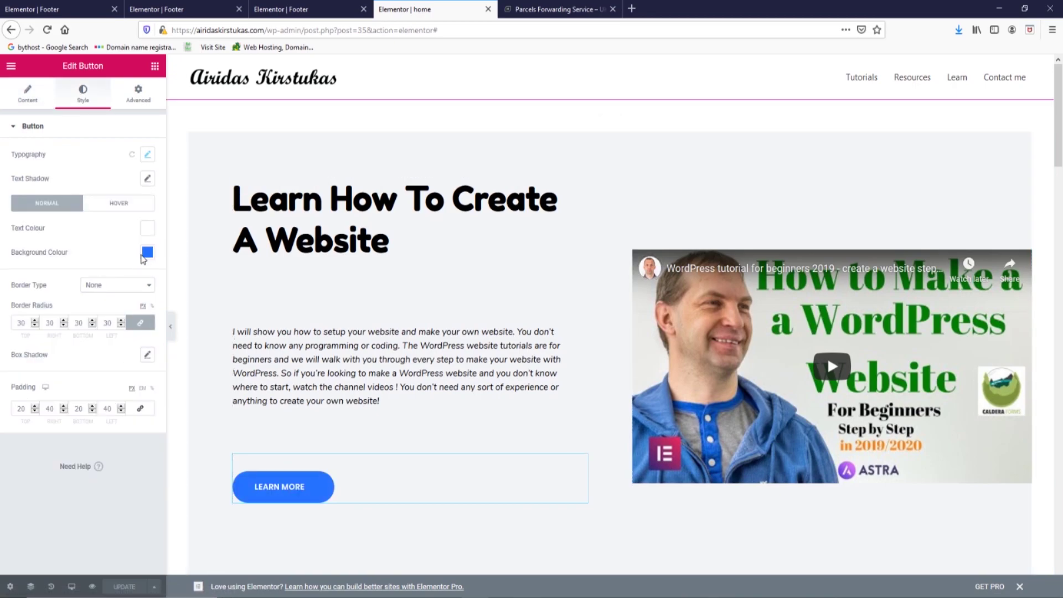
left_click(129, 208)
left_click(148, 251)
triple_click(50, 432)
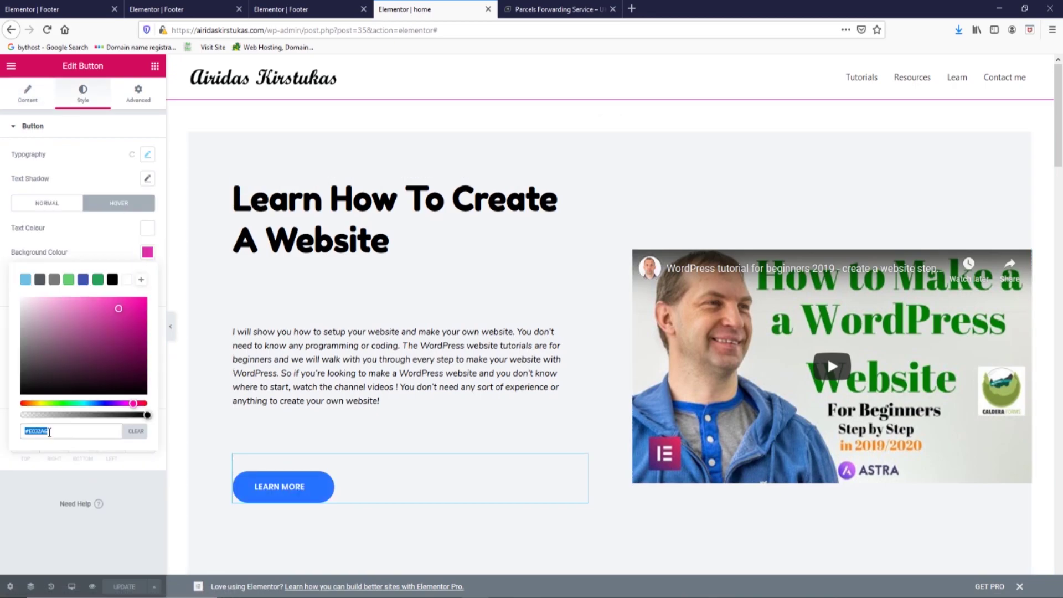
key("ctrl+c")
Note the hex code, return to the Footer template and select its Contact me button
key("alt+Tab")
left_click(619, 123)
left_click(10, 68)
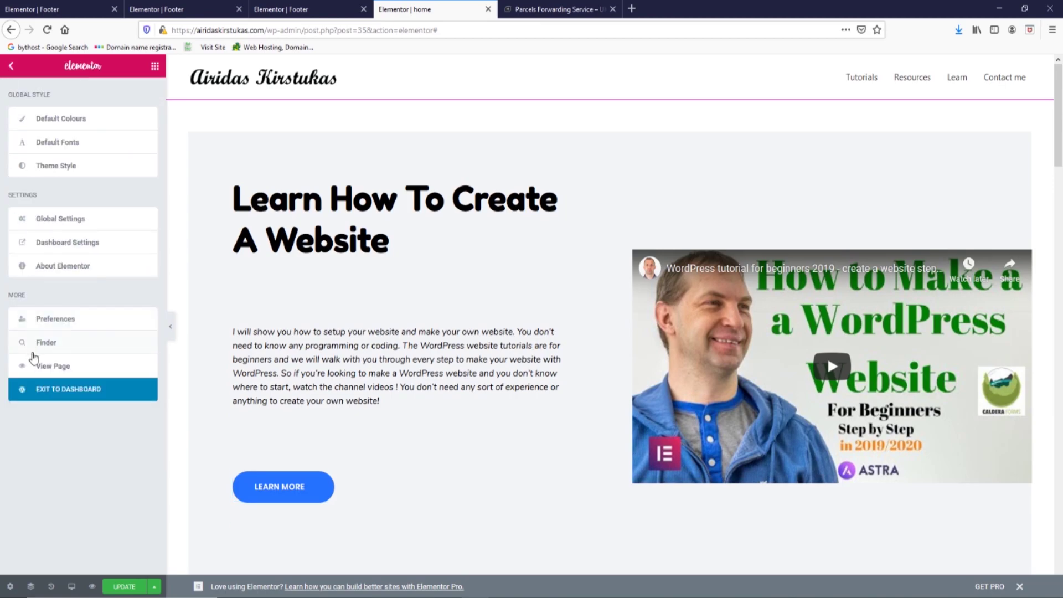
left_click(47, 392)
left_click(602, 274)
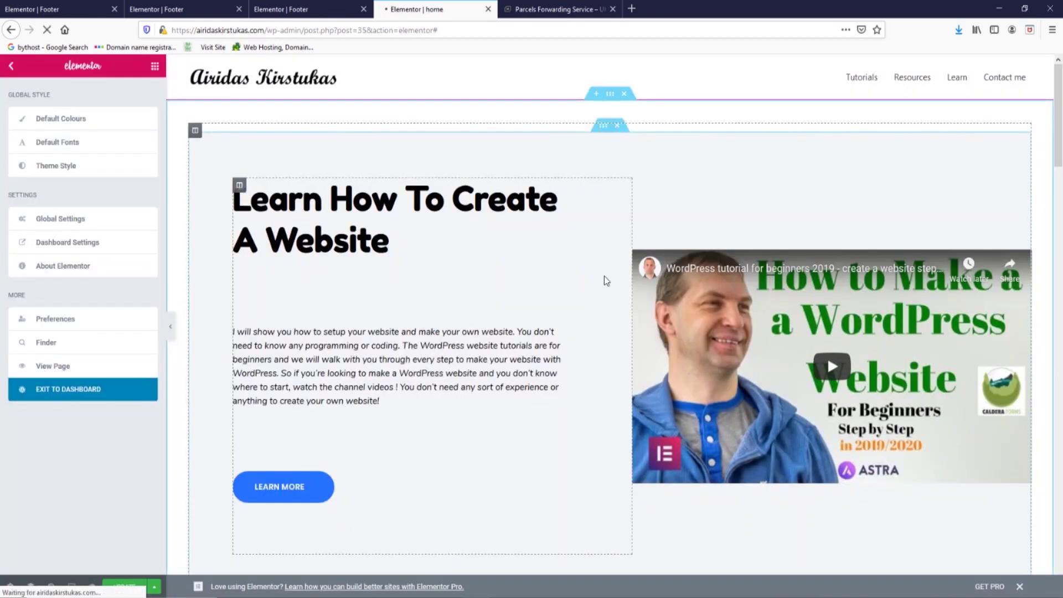
left_click(48, 87)
left_click(366, 88)
left_click(803, 280)
Round the Contact me button's corners with a border radius of 18
left_click(83, 93)
left_click(148, 252)
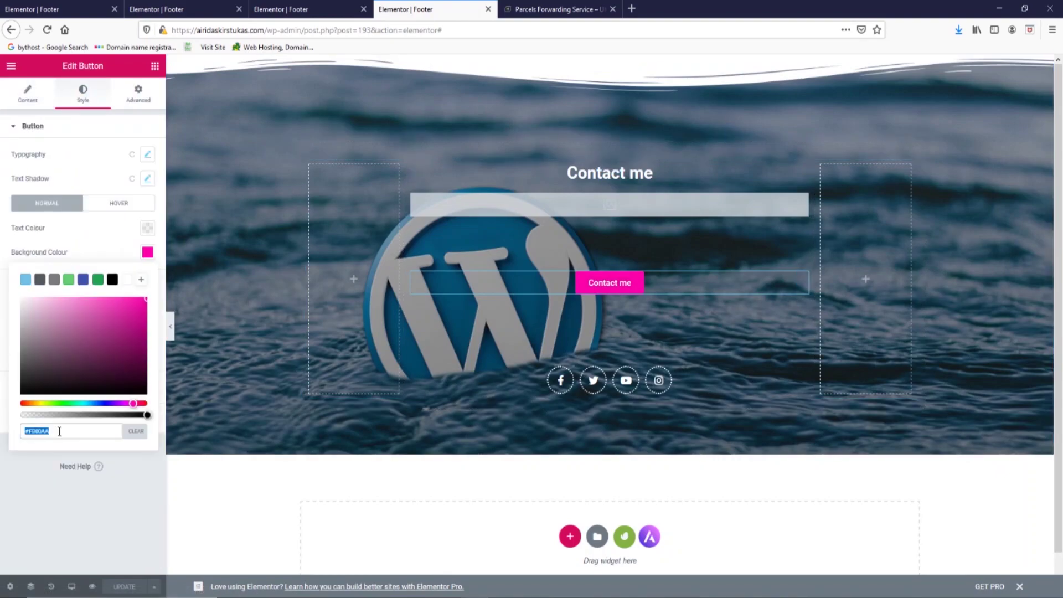
left_click(126, 586)
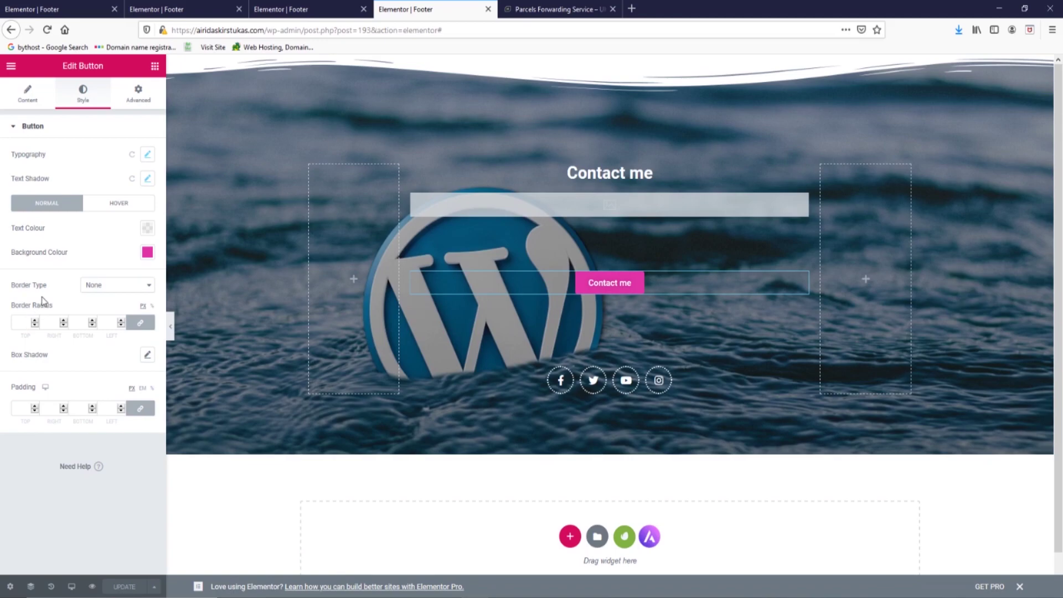
left_click(39, 324)
type("18")
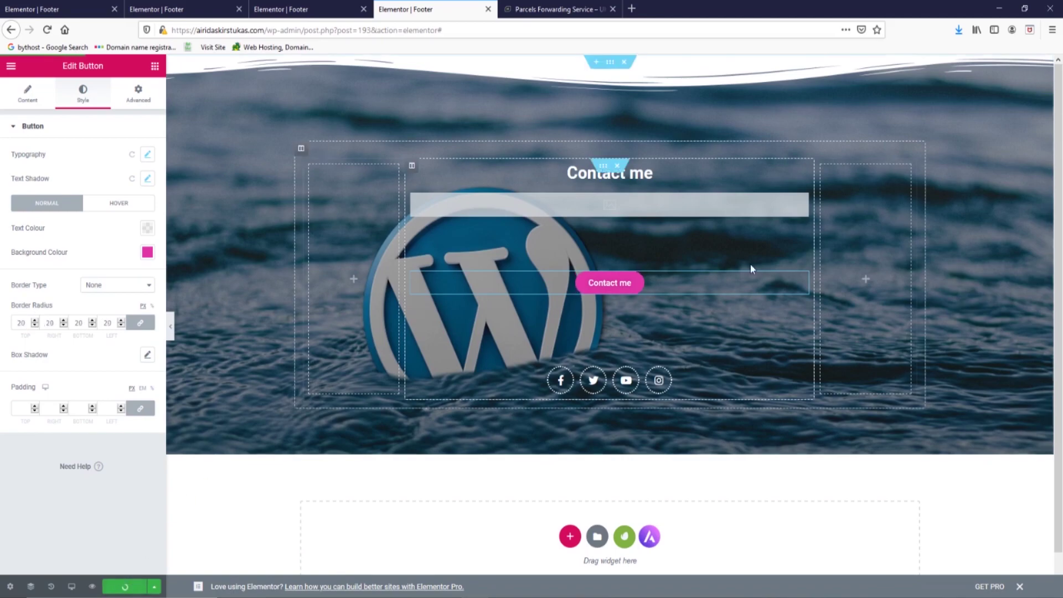
Preview the footer on the live homepage and on the Tutorials page
left_click(91, 586)
mouse_move(41, 66)
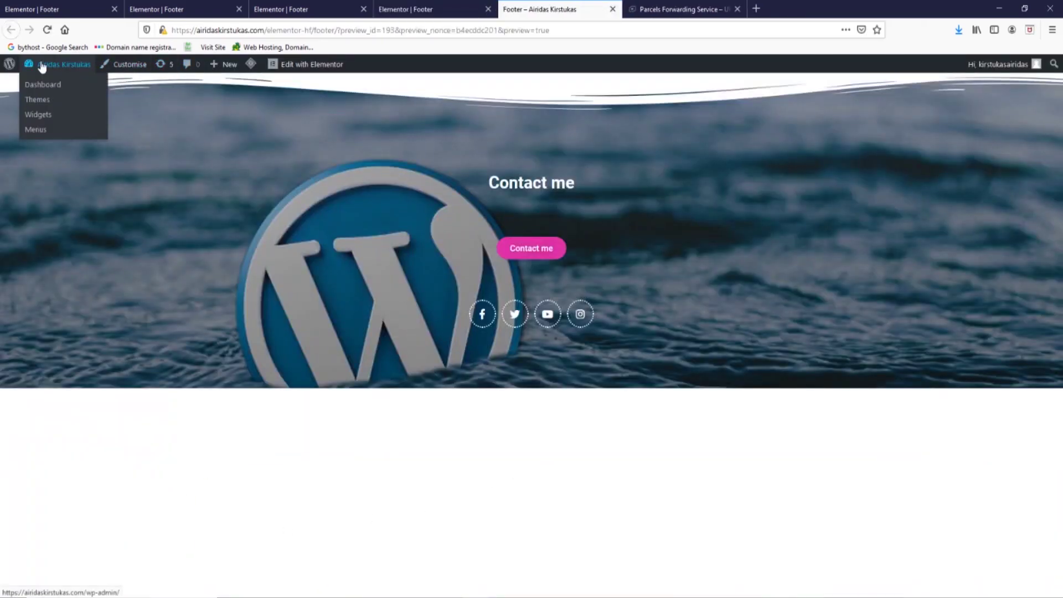
left_click(48, 85)
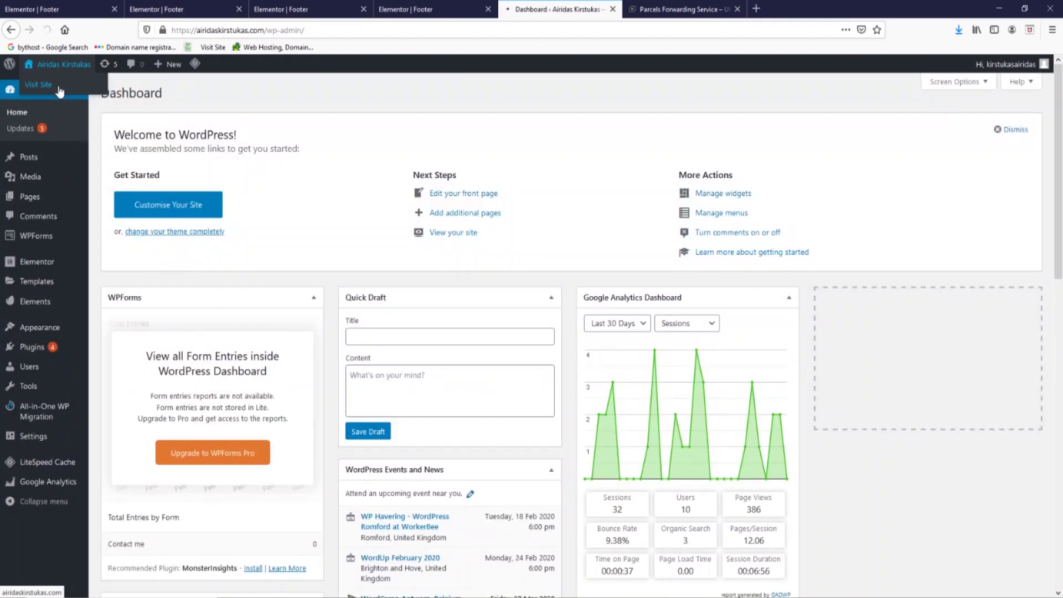
left_click(39, 85)
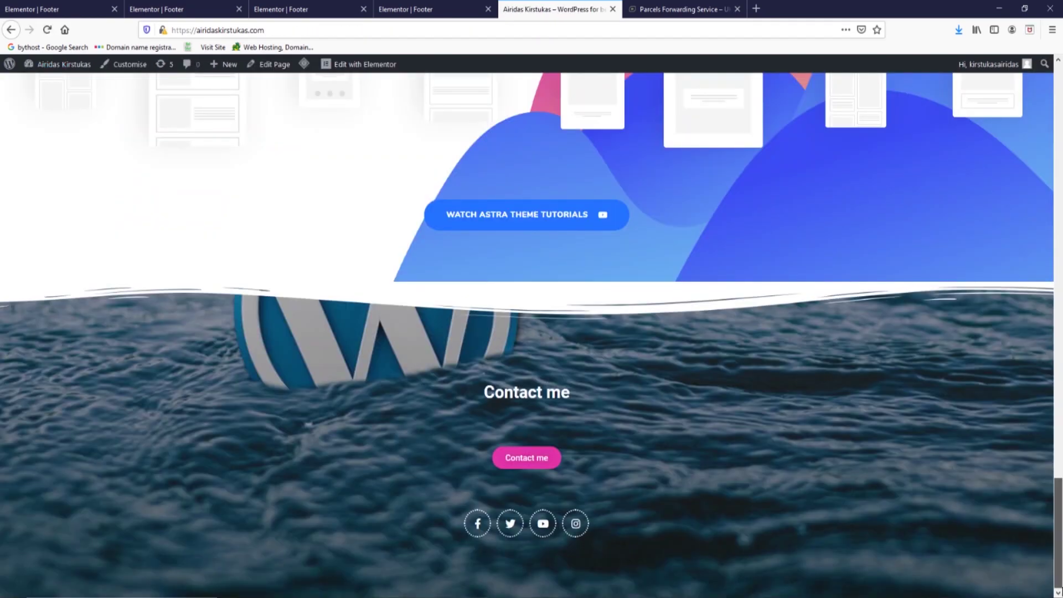
mouse_move(1059, 513)
left_mouse_down()
mouse_move(1058, 108)
mouse_move(1058, 519)
left_mouse_up()
scroll(762, 67, "up", 15)
left_click(858, 95)
scroll(435, 265, "down", 10)
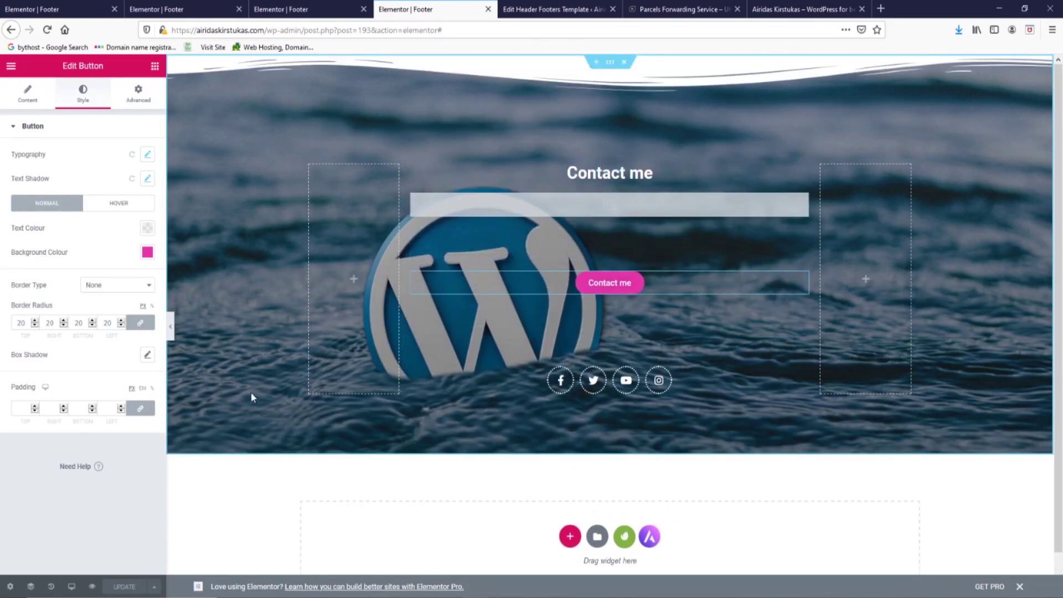
Review the BBQ page's footer copyright bar, then bring up the Let's Eat footer editor
left_click(33, 9)
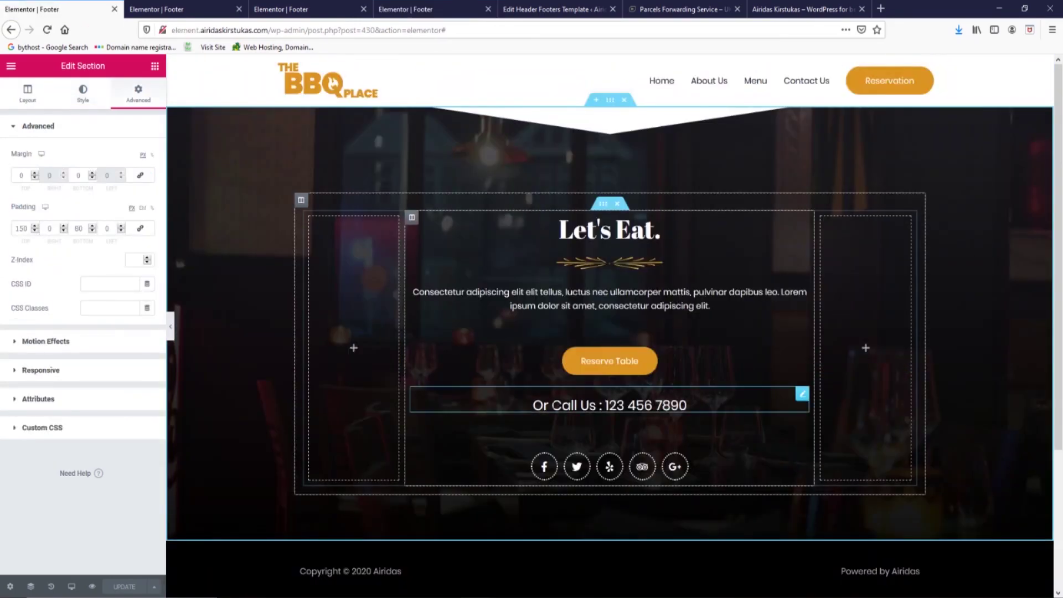
scroll(199, 313, "down", 3)
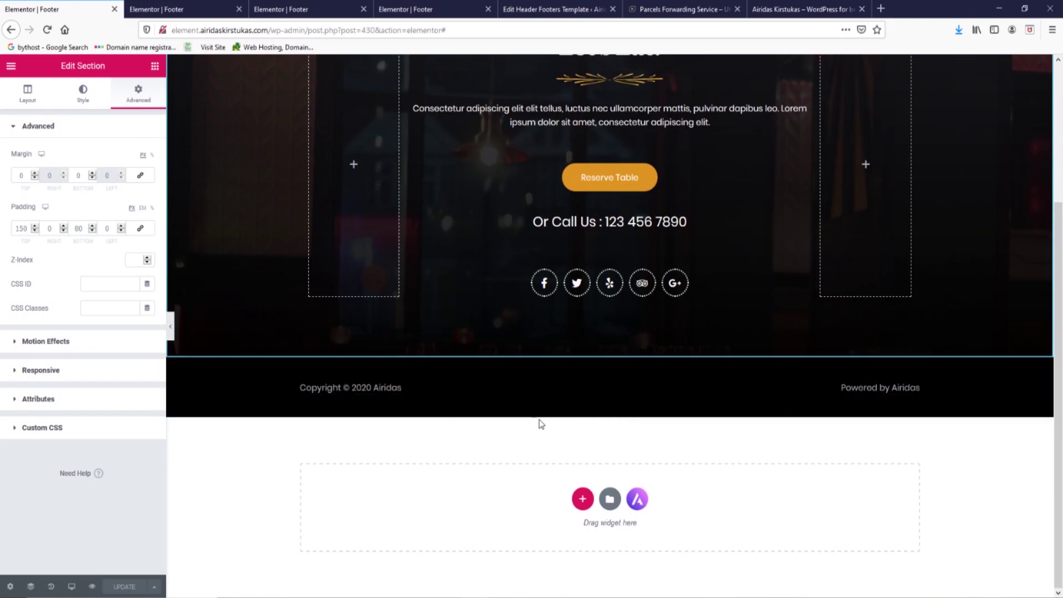
left_click(160, 9)
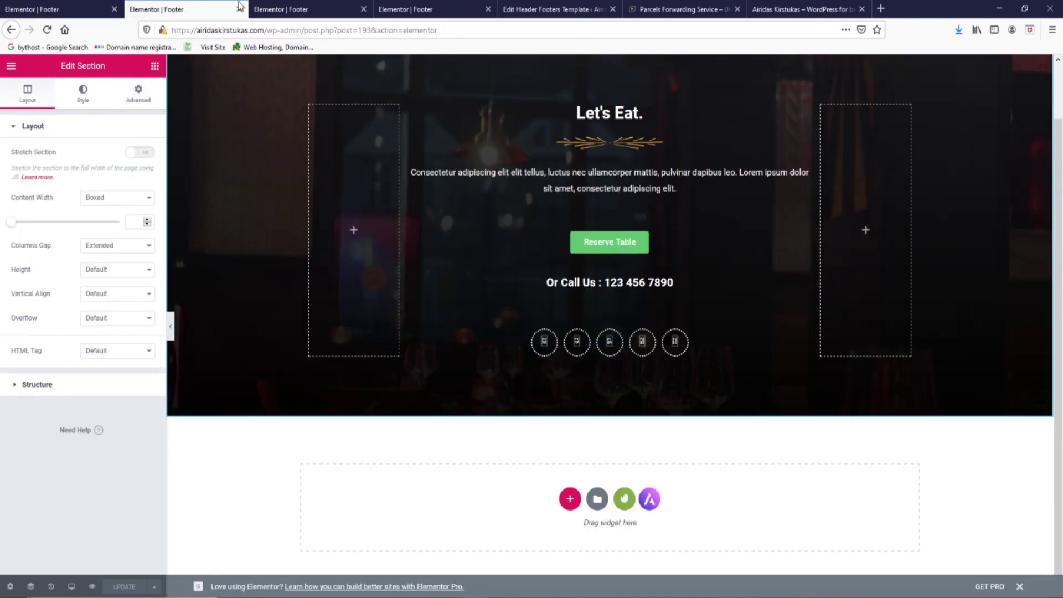
left_click(294, 9)
Save the BBQ footer's copyright bar section as a template named footer2
left_click(83, 9)
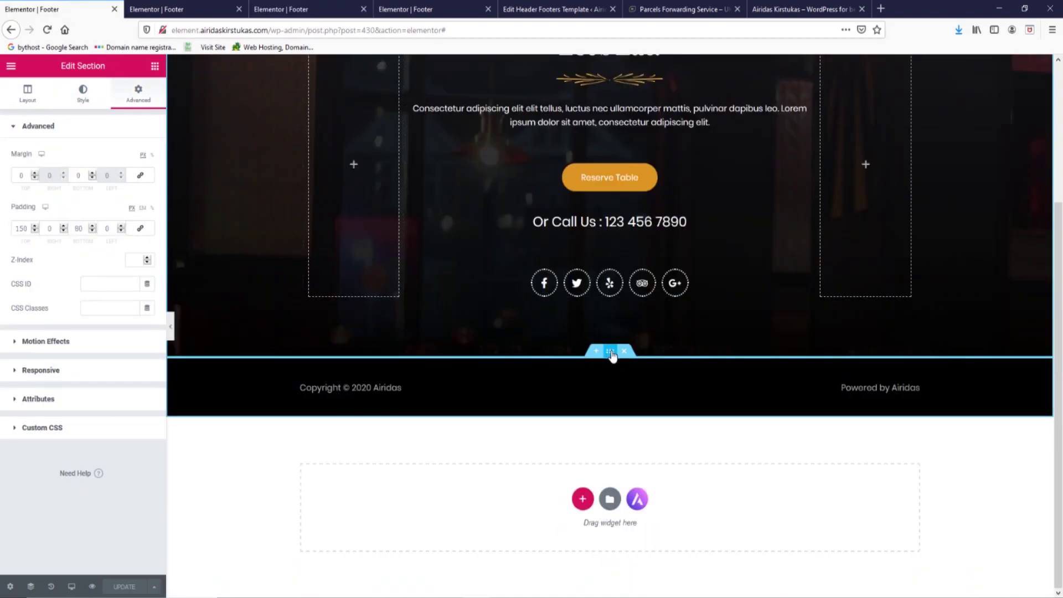
right_click(612, 355)
left_click(659, 472)
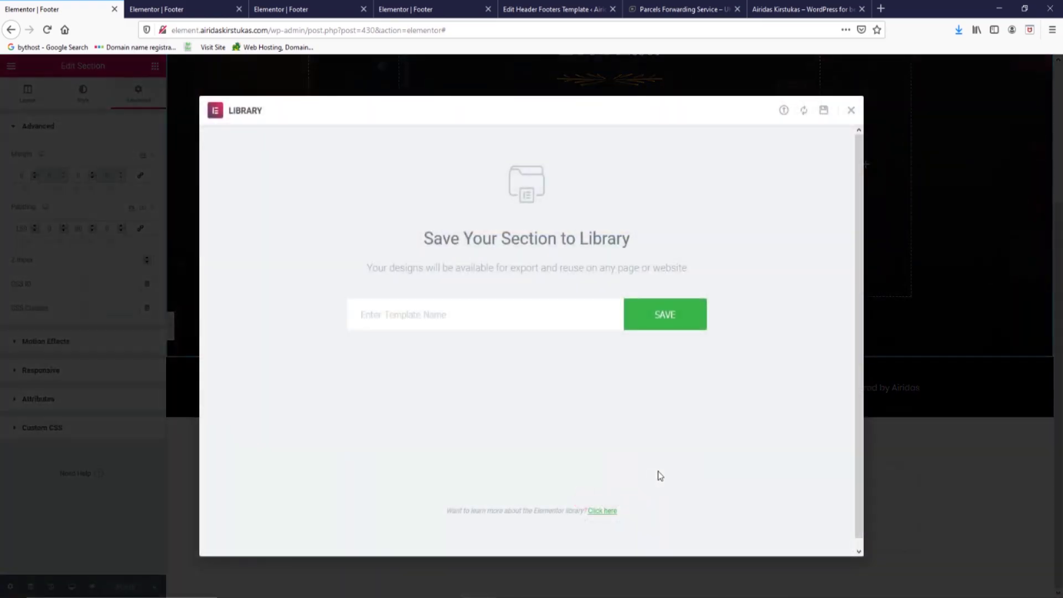
type("foo")
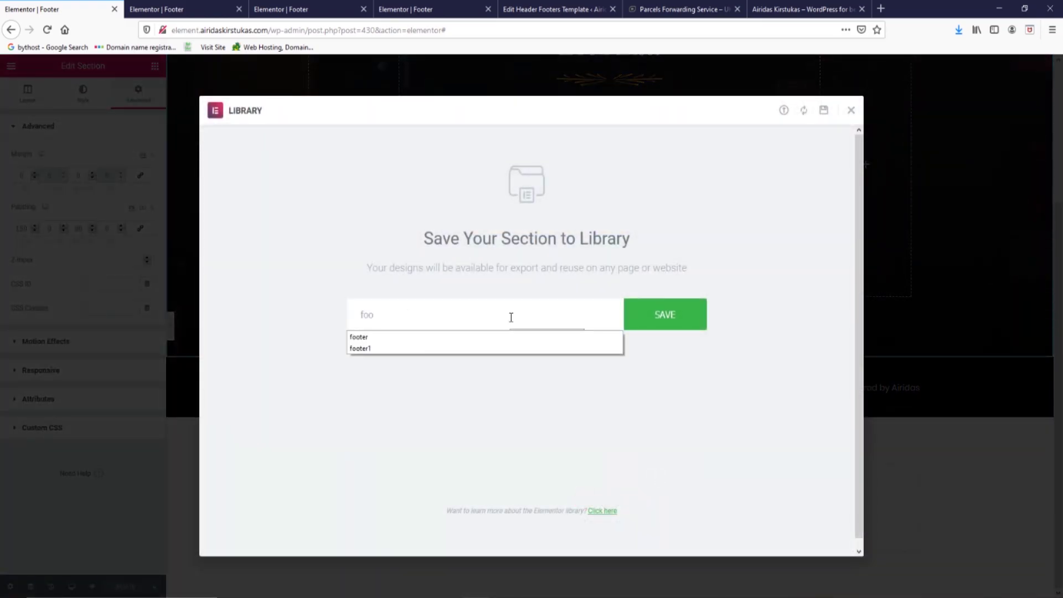
type("ter2")
left_click(681, 316)
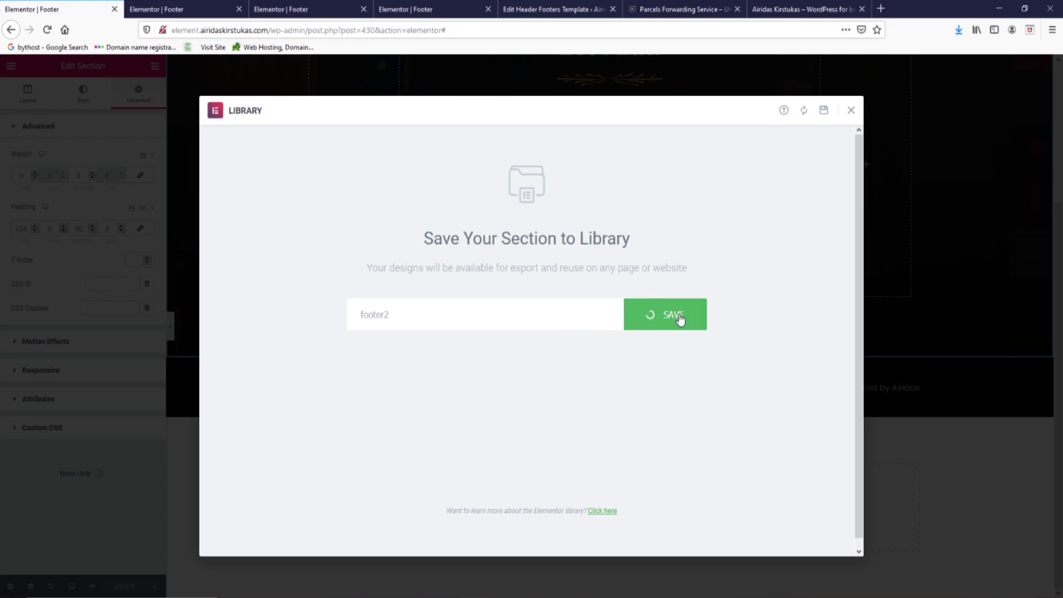
Export the footer2 template from My Templates as a downloaded file
left_click(820, 263)
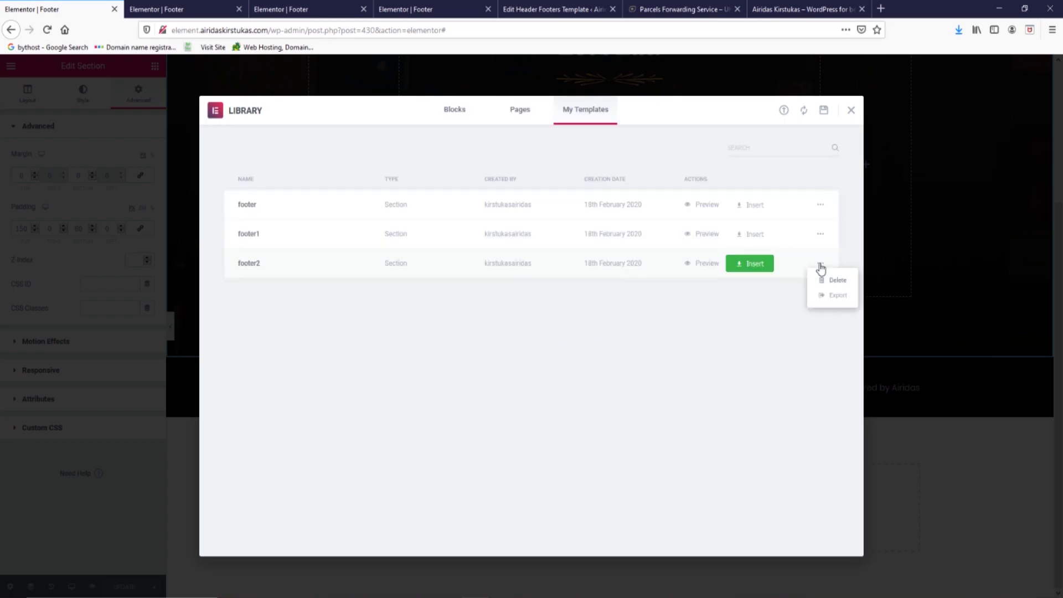
left_click(837, 296)
left_click(584, 366)
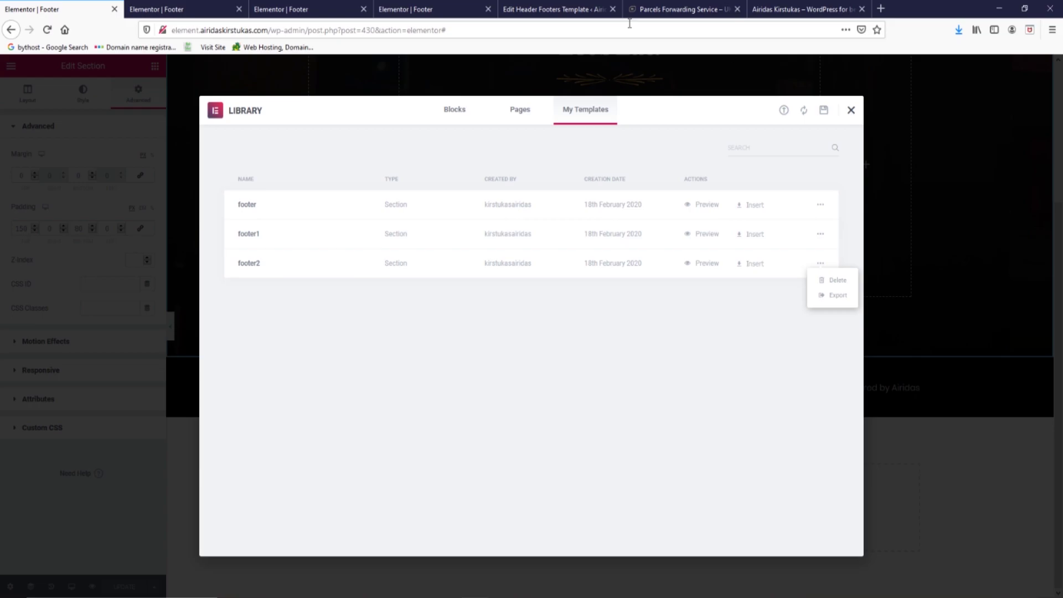
left_click(201, 9)
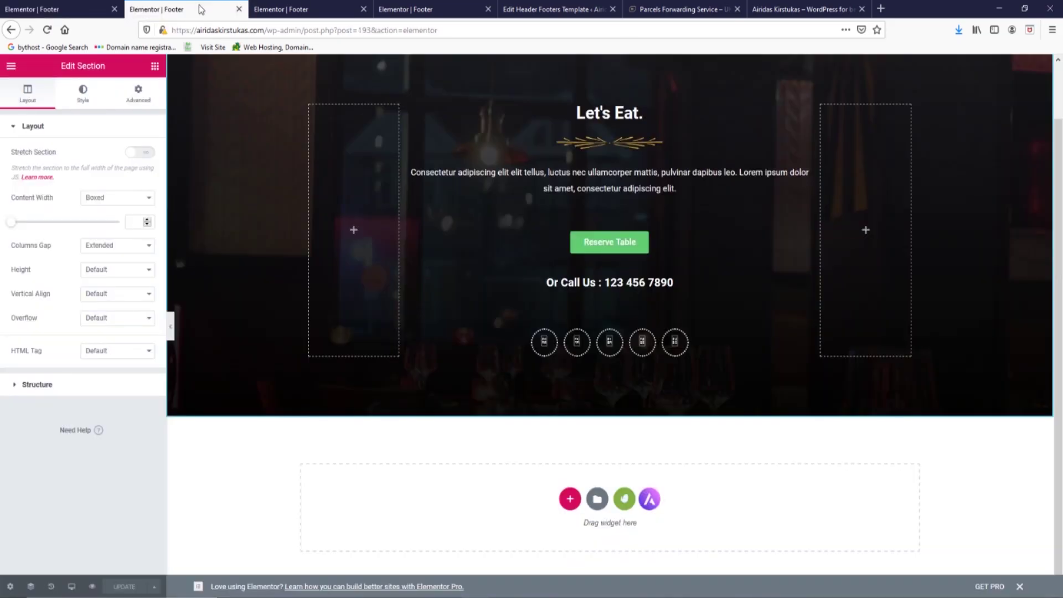
Import the exported footer2 JSON into My Templates and insert it beneath the Contact me section
left_click(300, 10)
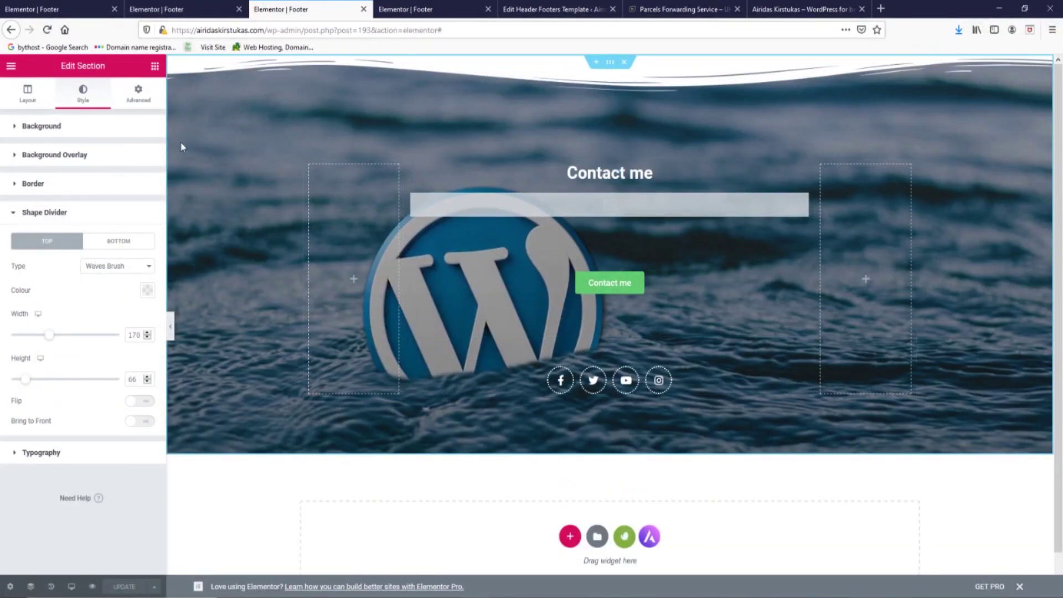
left_click(598, 540)
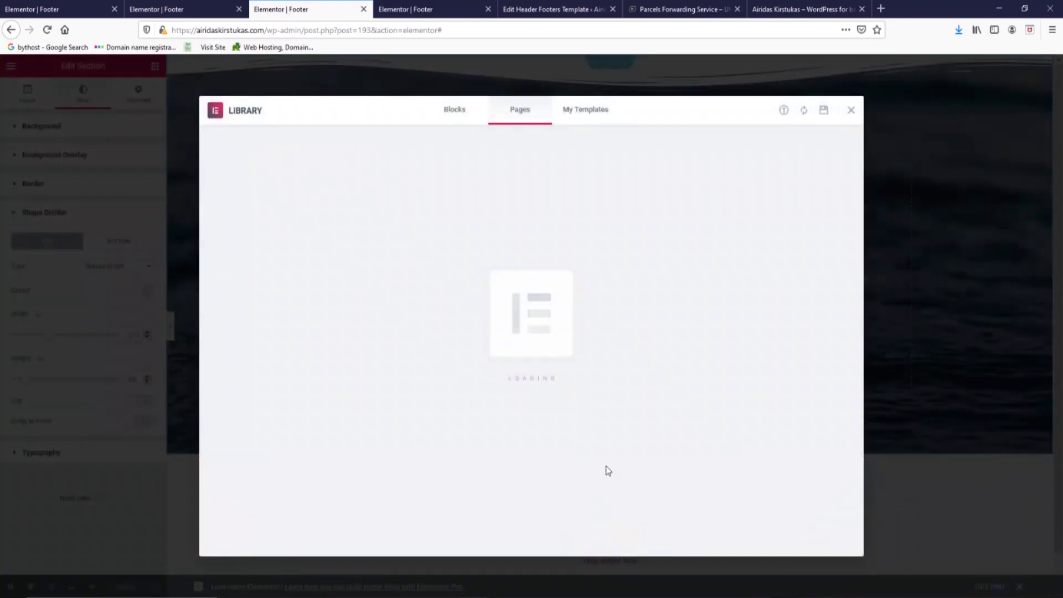
left_click(584, 111)
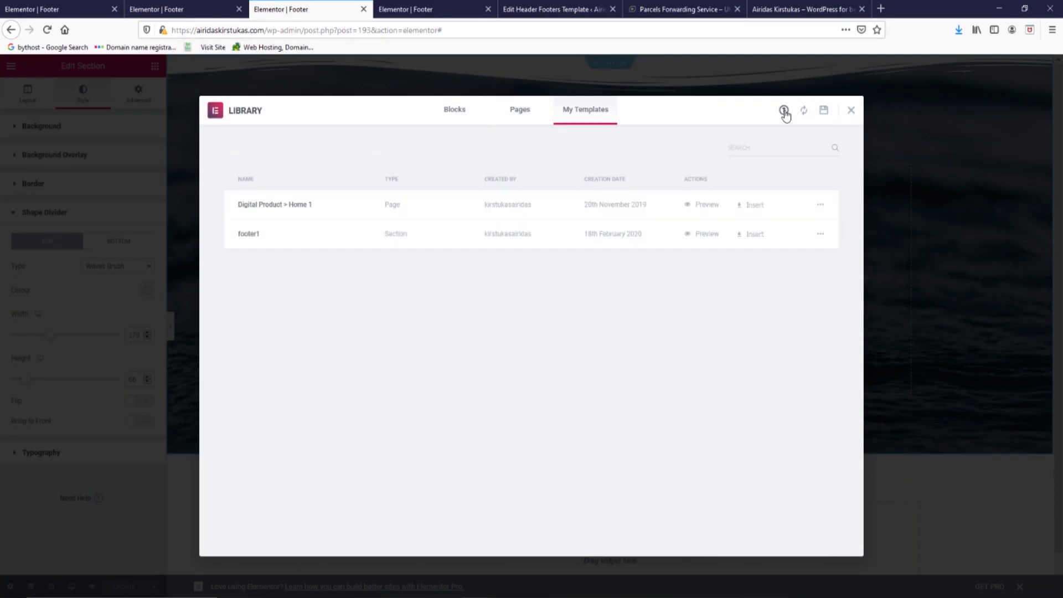
left_click(784, 111)
left_click(517, 359)
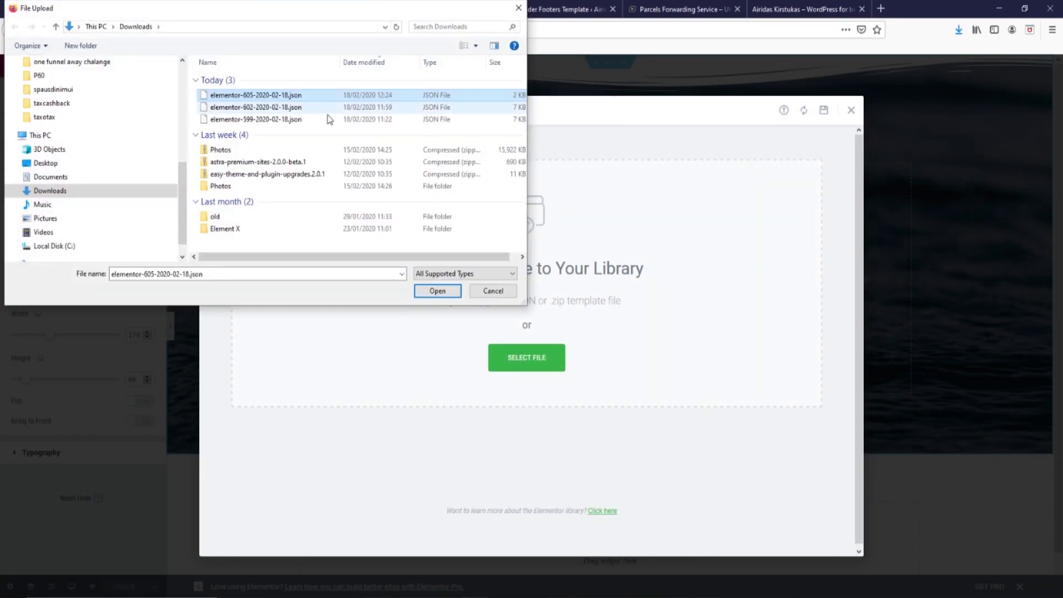
left_click(431, 286)
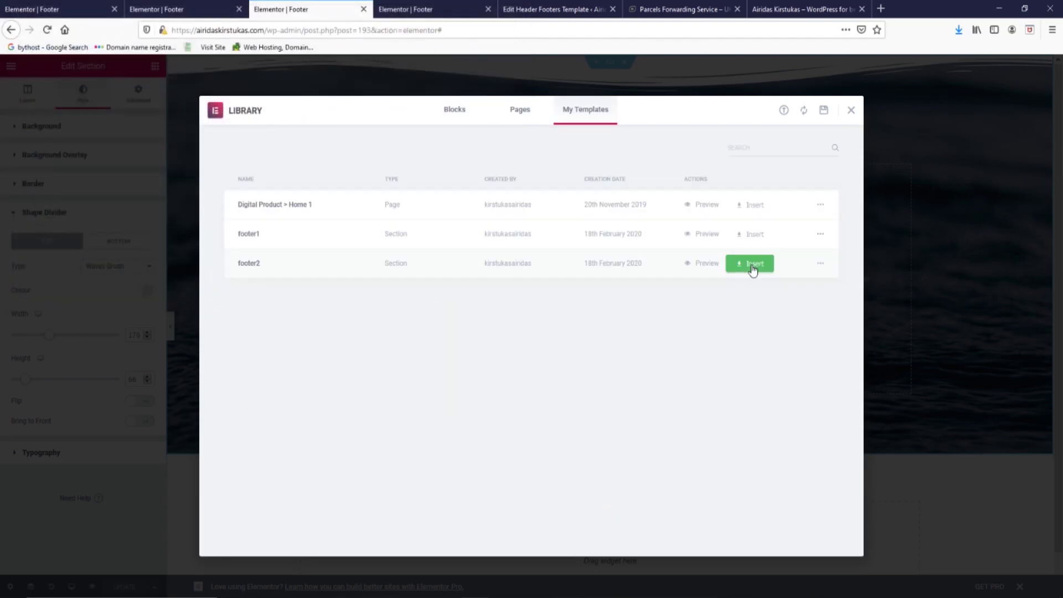
left_click(754, 266)
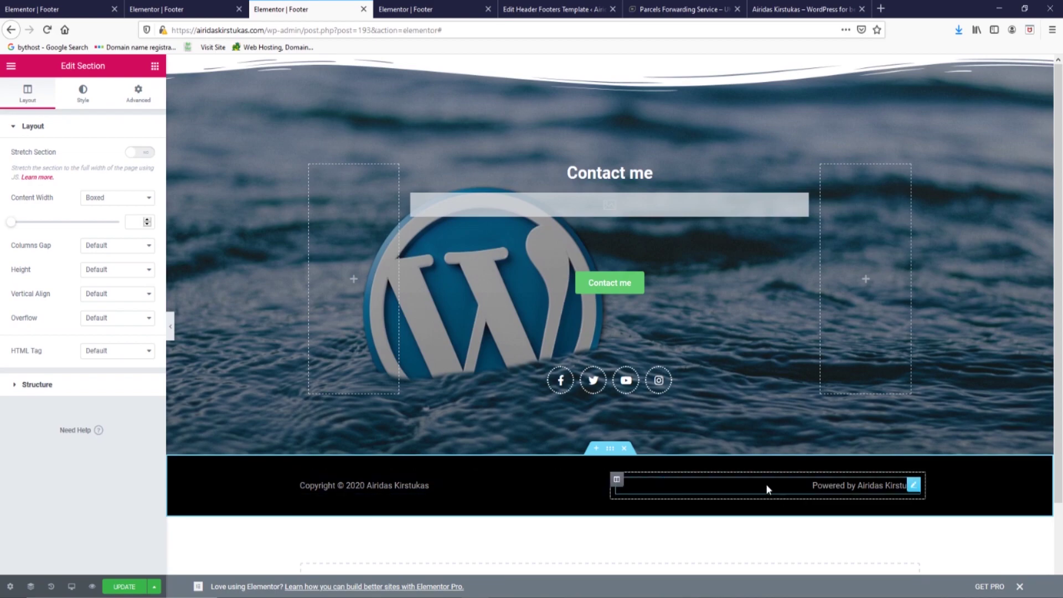
Inspect the left copyright text, its link field and the Powered by text
left_click(308, 481)
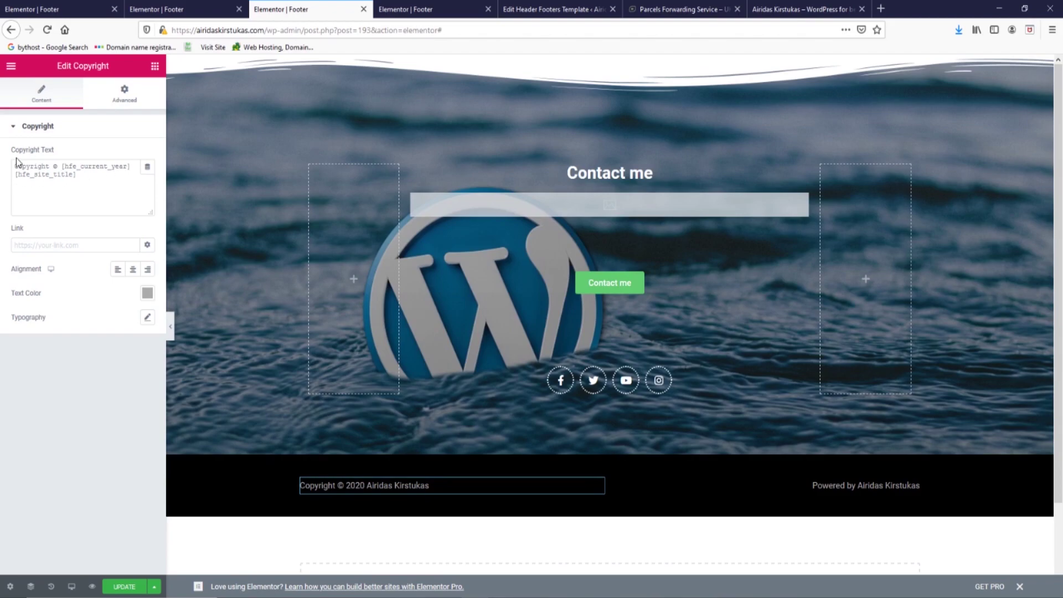
left_click(54, 245)
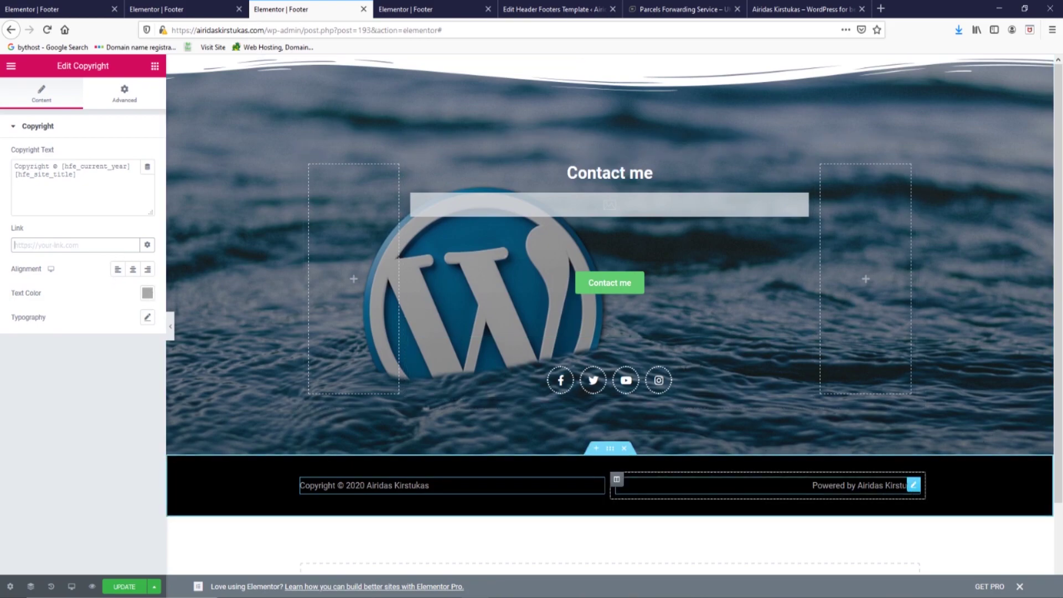
left_click(913, 485)
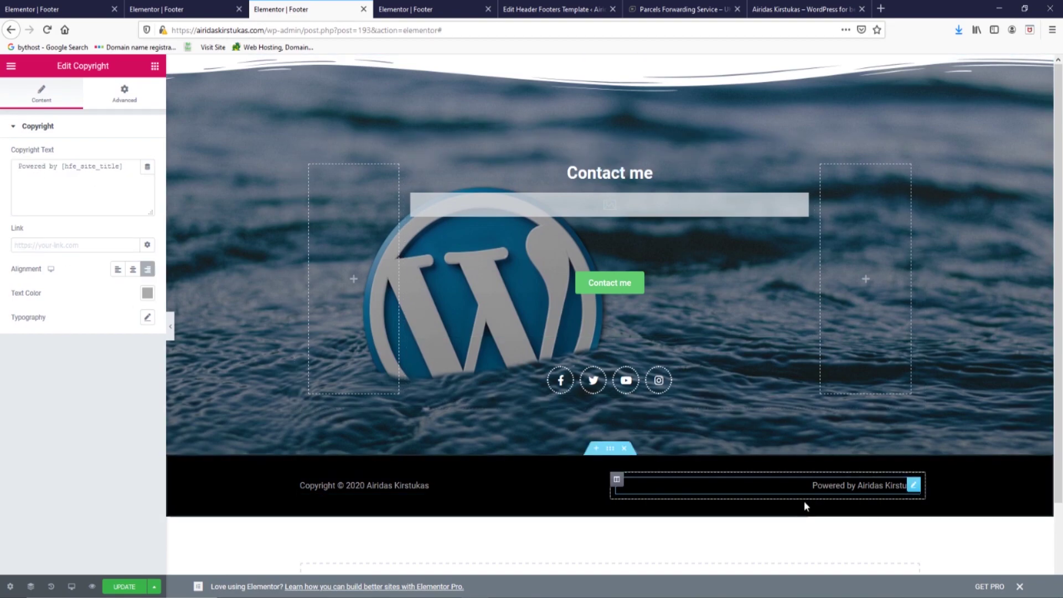
Fade the copyright section's black background to #0000001C and save the footer
left_click(122, 92)
left_click(611, 449)
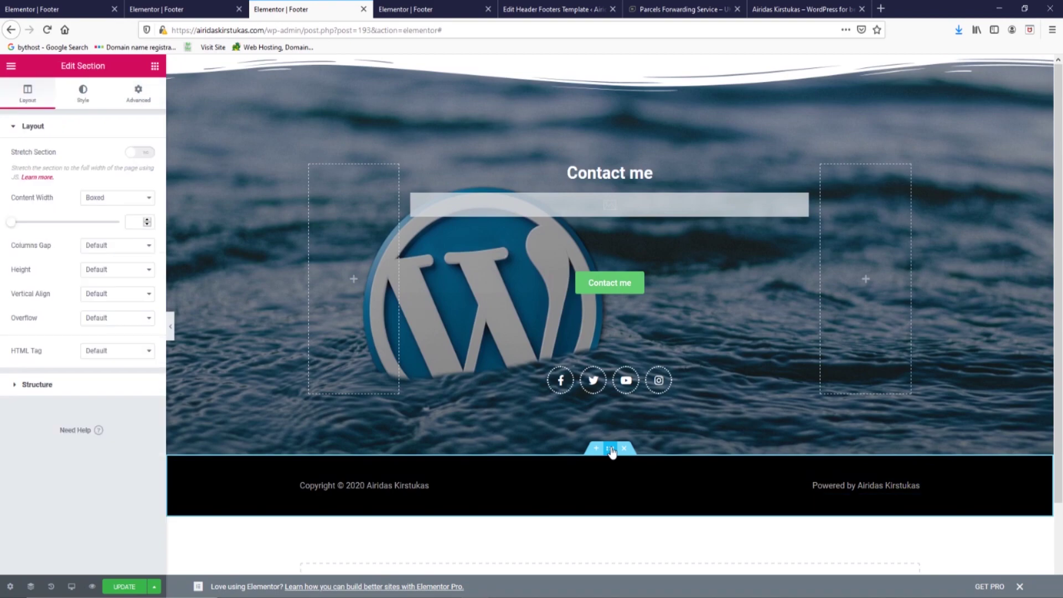
left_click(92, 93)
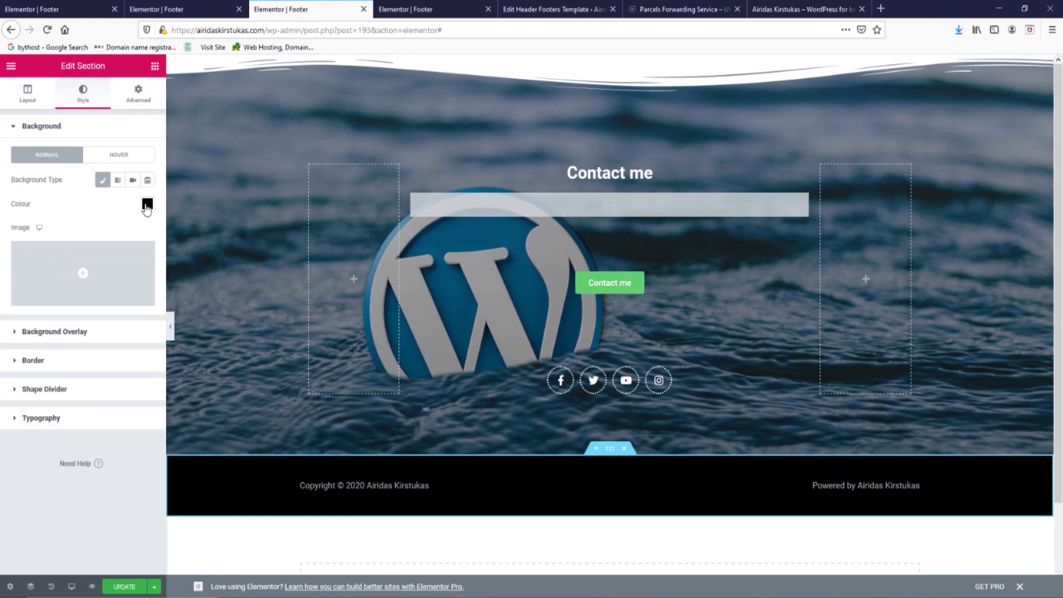
left_click(147, 204)
left_click_drag(145, 366, 17, 368)
left_click(129, 589)
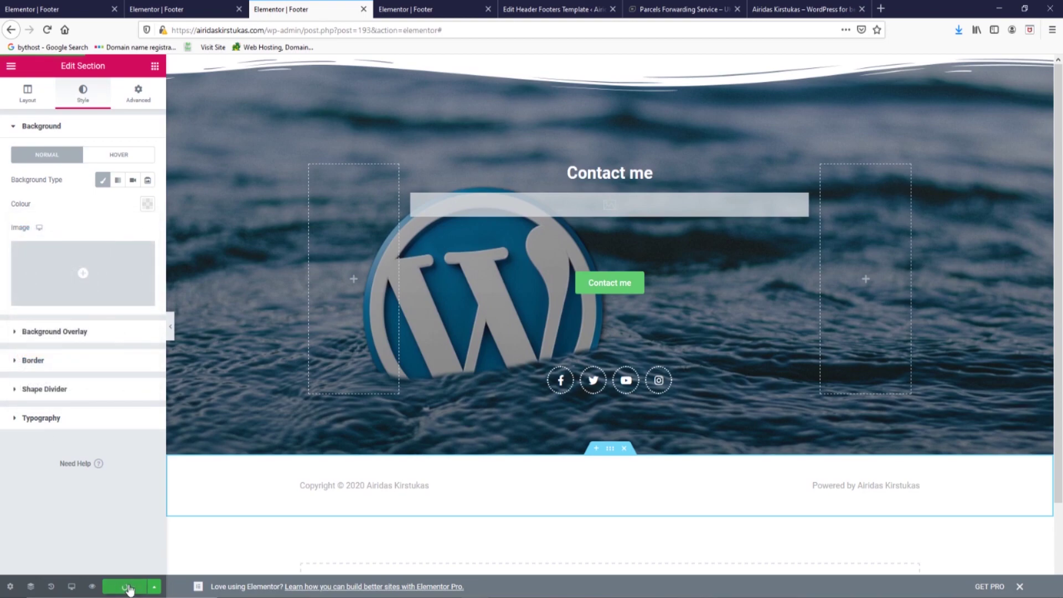
Give the section a negative top padding and top/bottom margins of -47
left_click(609, 69)
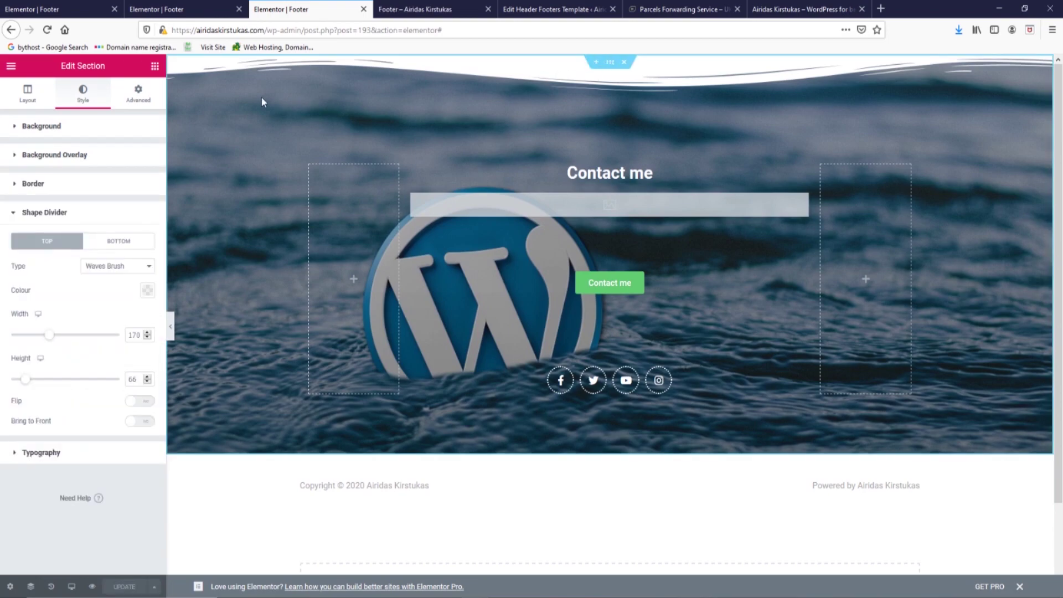
left_click(138, 94)
left_click(35, 225)
left_click(36, 225)
left_click(36, 225)
left_click_drag(35, 231, 35, 231)
left_click_drag(36, 178, 36, 179)
left_click(34, 173)
Recolour the Copyright and Powered by text widgets white
left_click(597, 466)
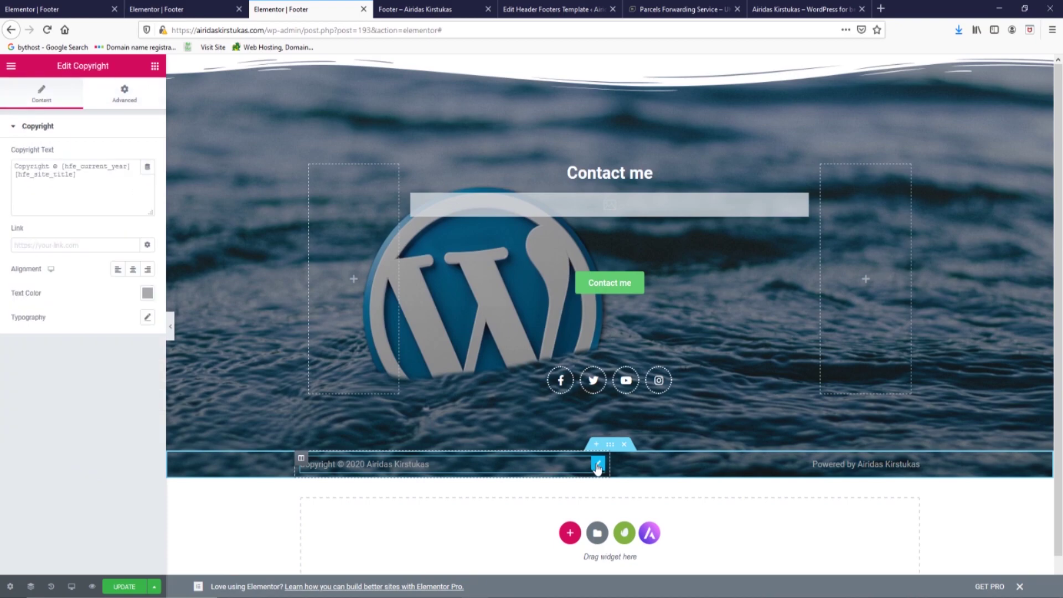
left_click(147, 294)
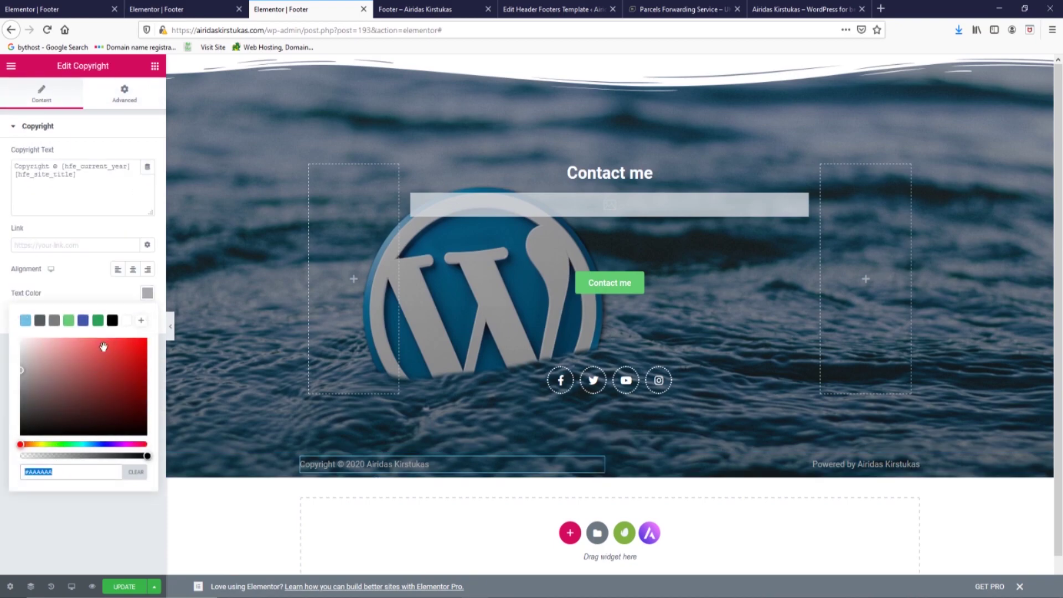
left_click(913, 465)
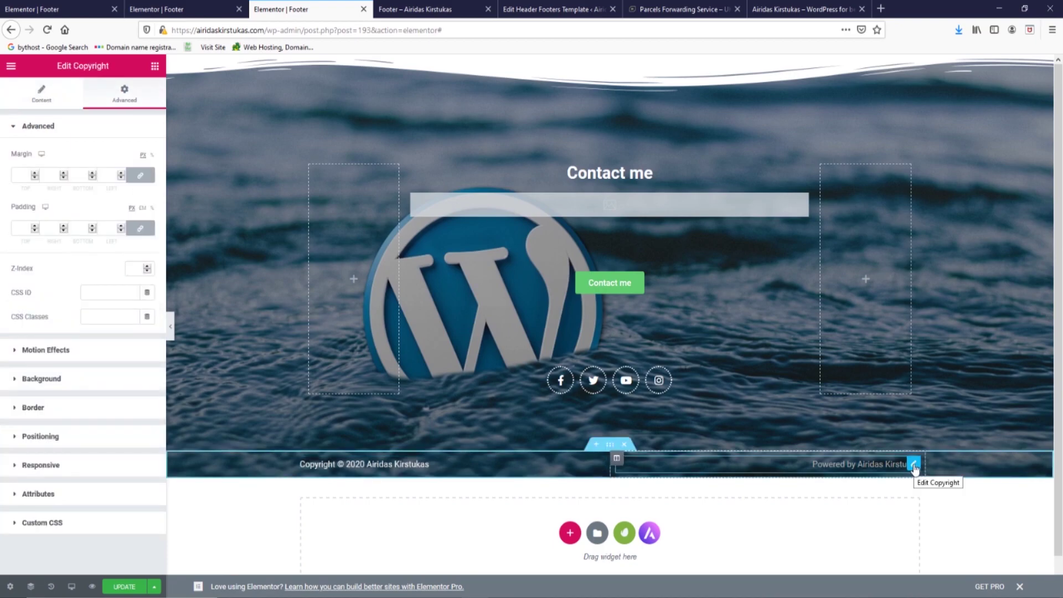
left_click(913, 465)
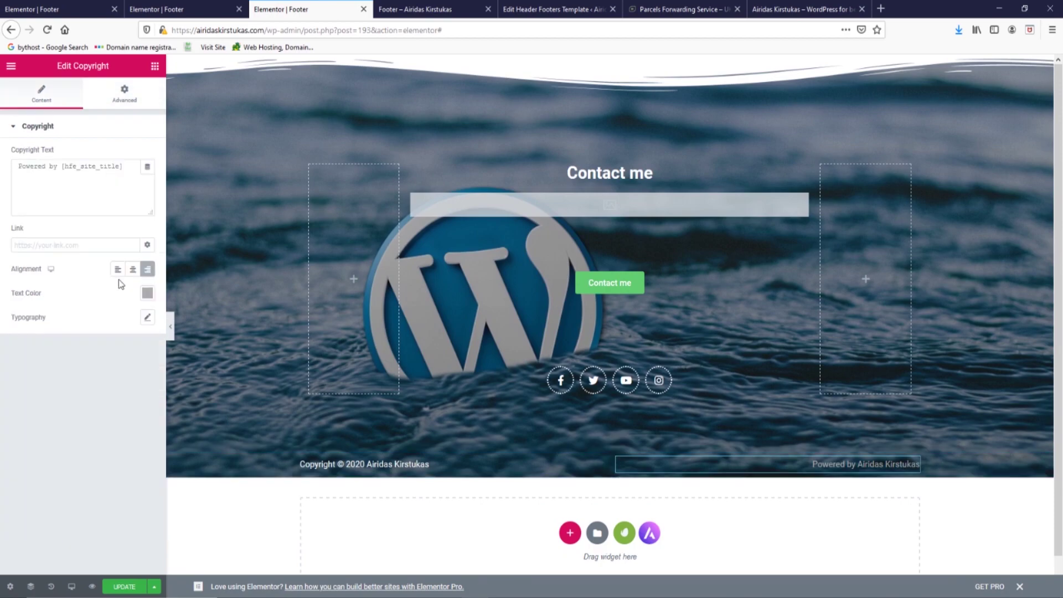
left_click(146, 298)
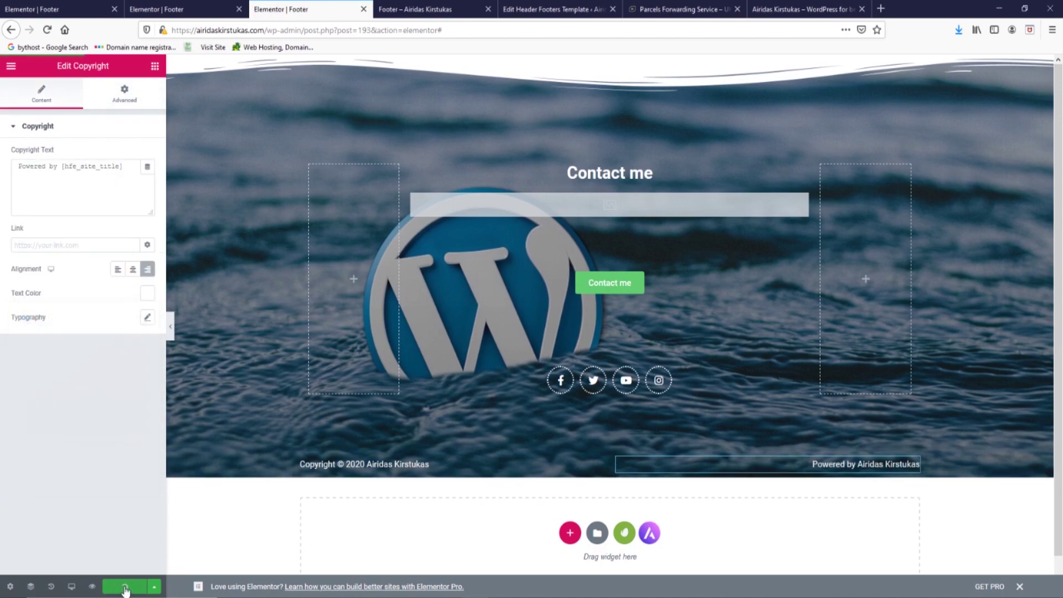
left_click(803, 10)
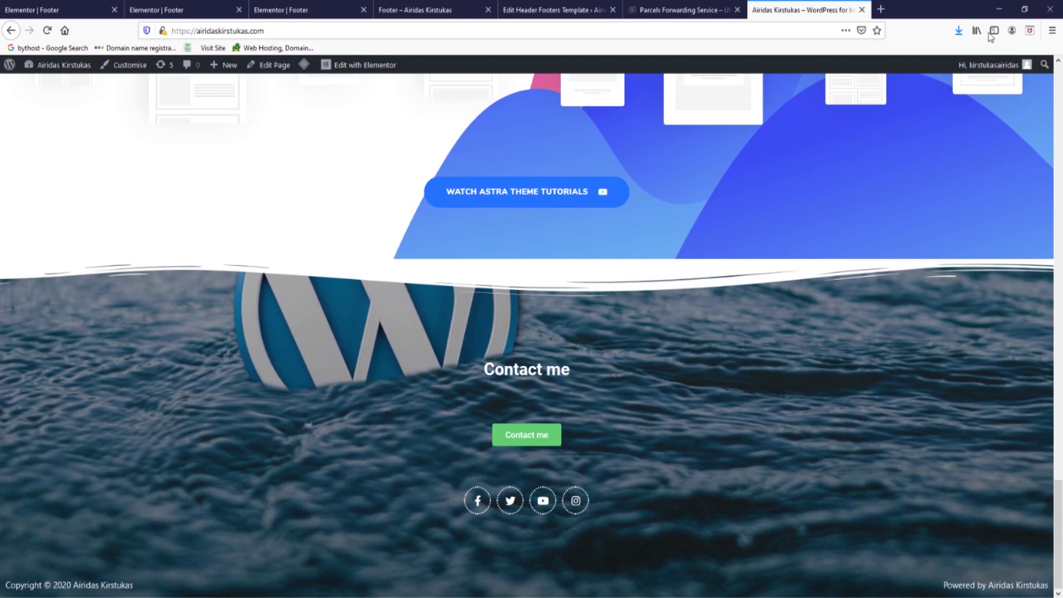
left_click(1025, 10)
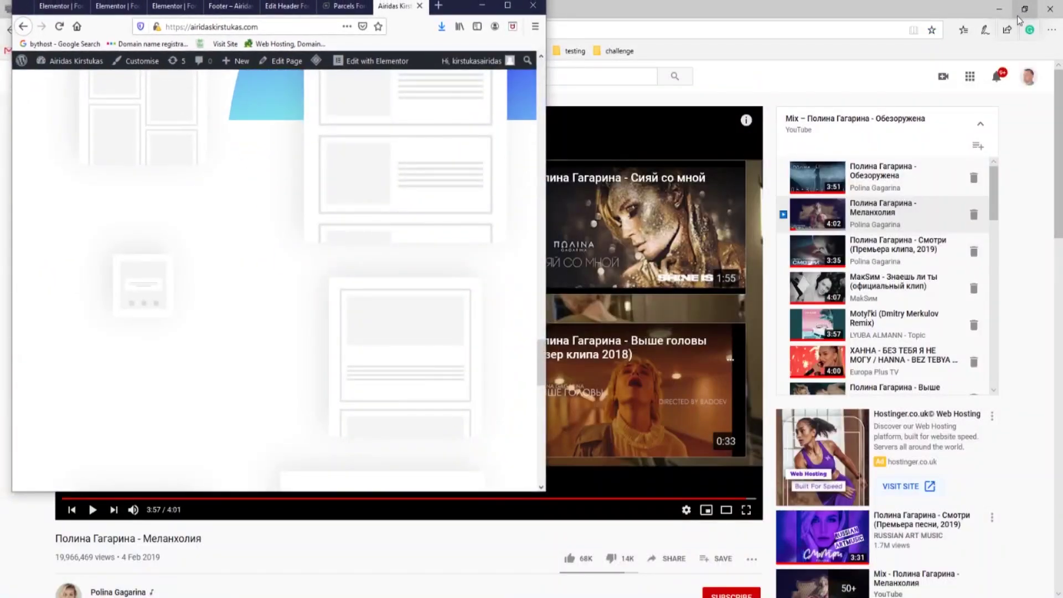
scroll(348, 366, "down", 2)
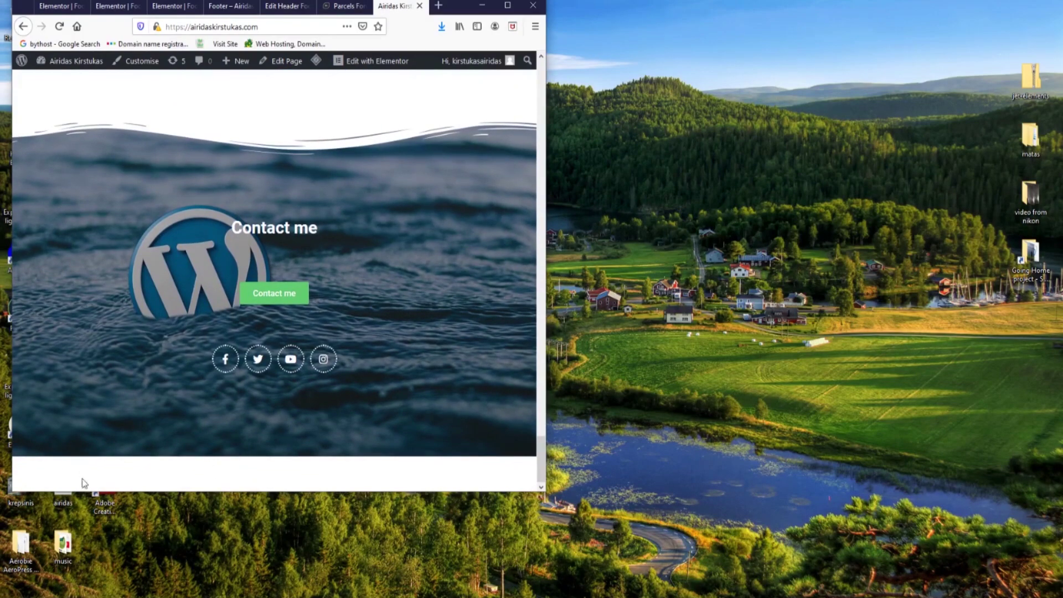
left_click(507, 5)
left_click(195, 12)
In tablet view, set the copyright row's top and bottom margins to -70
left_click(277, 10)
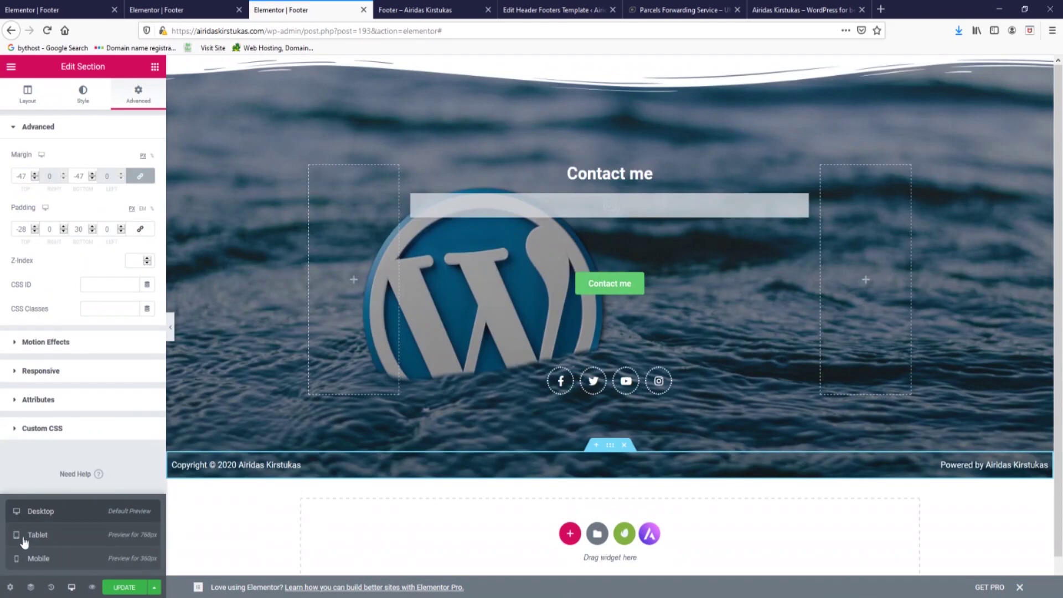
left_click(49, 537)
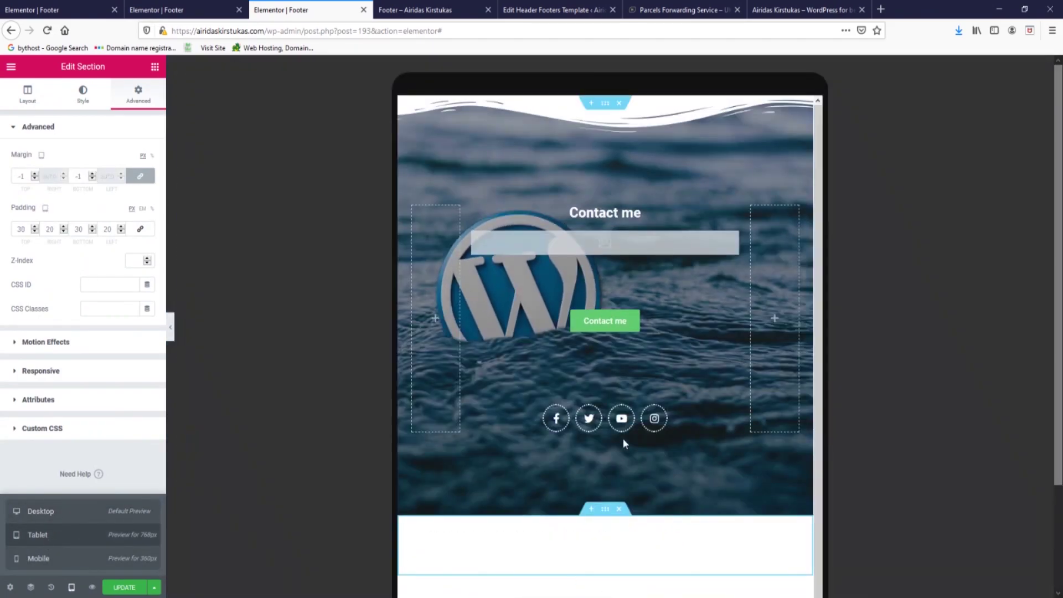
scroll(622, 433, "down", 2)
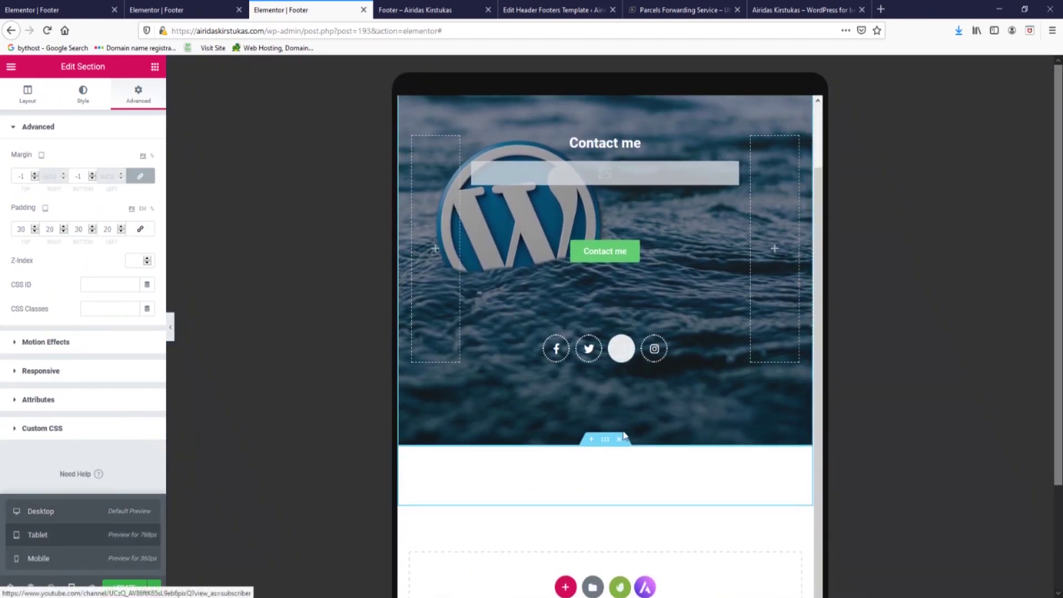
left_click(34, 175)
left_click(35, 174)
left_click_drag(34, 178, 34, 182)
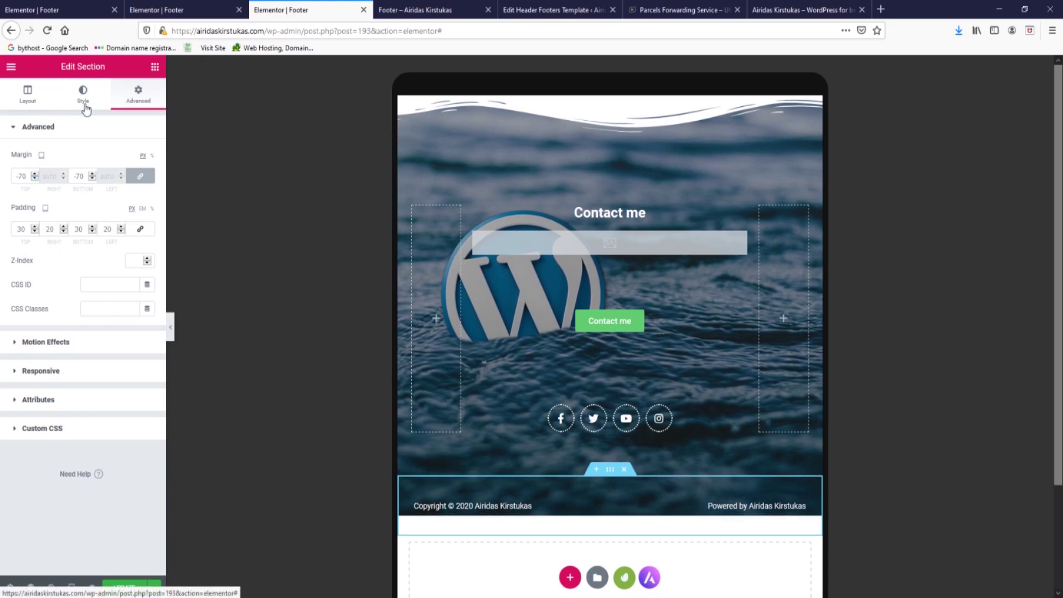
Review the section's layout settings before moving to mobile preview
left_click(139, 155)
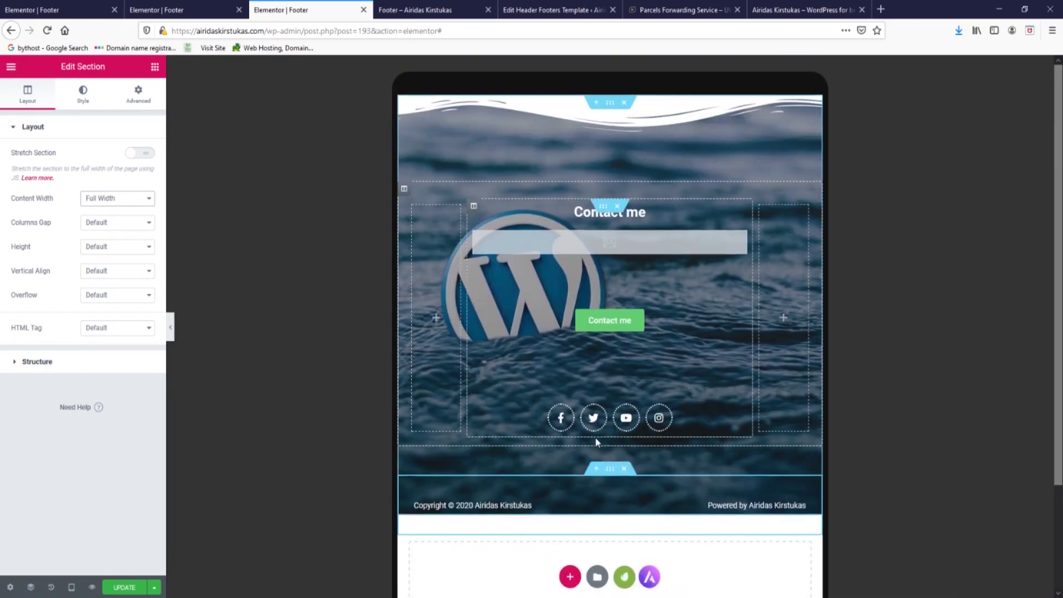
scroll(232, 429, "down", 2)
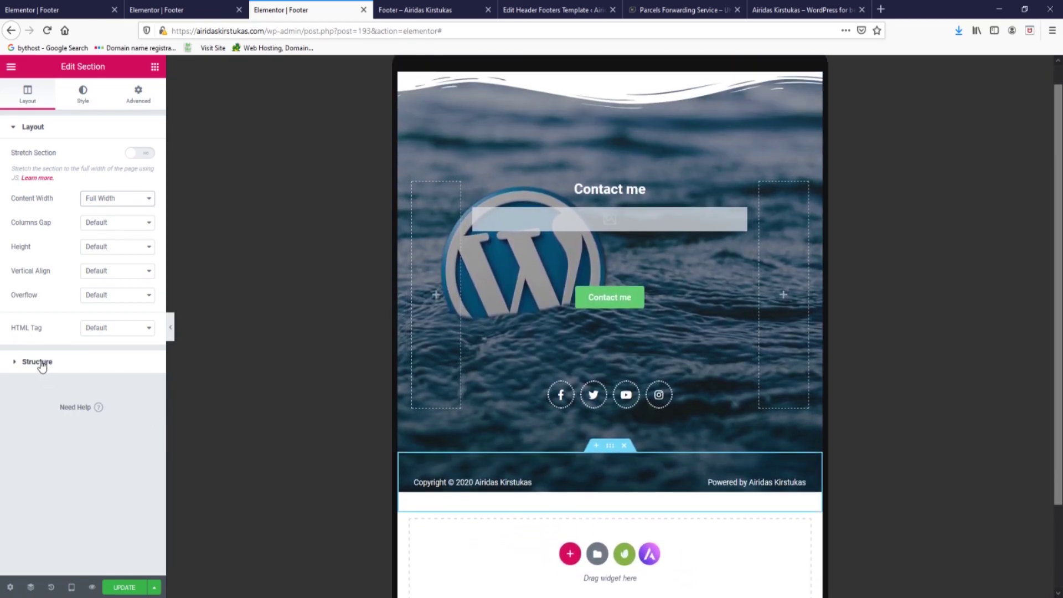
left_click(71, 587)
In mobile view, set the top wave divider to width 108 and height 18
left_click(64, 560)
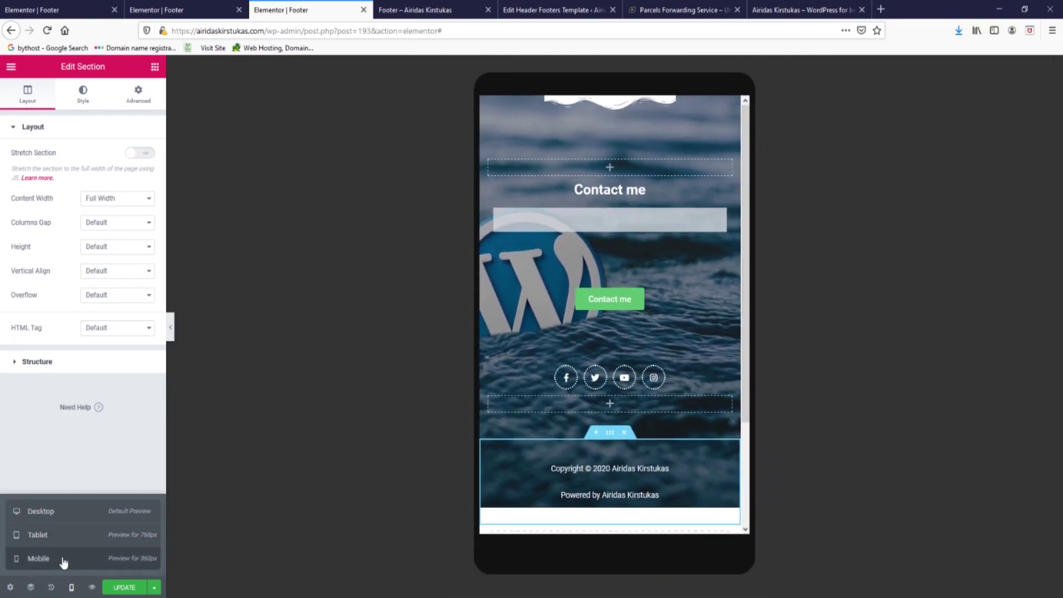
scroll(620, 331, "up", 4)
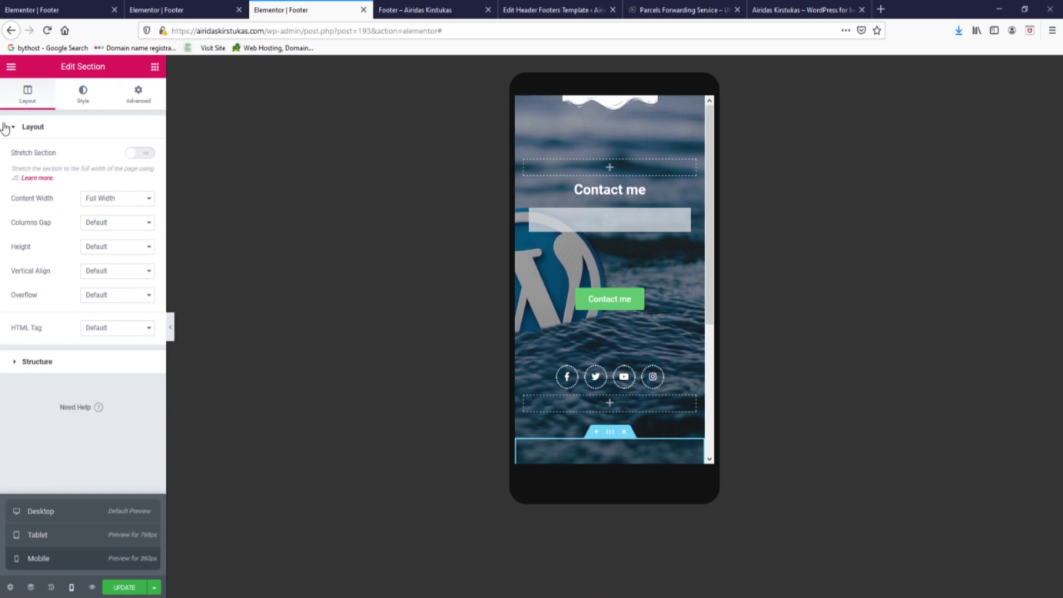
left_click(83, 94)
left_click(33, 387)
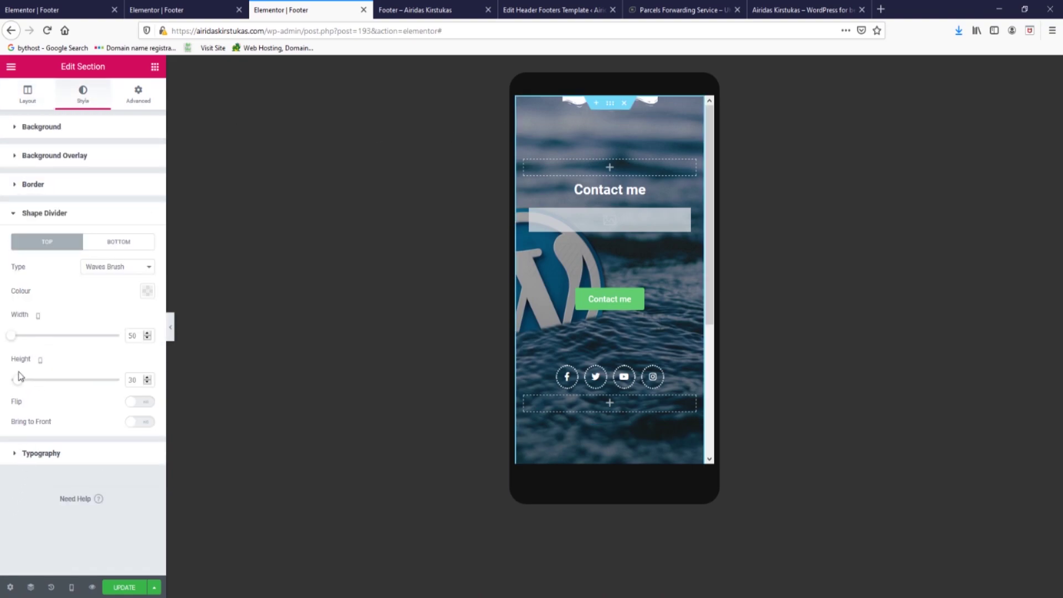
mouse_move(16, 385)
left_mouse_down()
mouse_move(31, 380)
mouse_move(16, 385)
left_mouse_up()
left_click_drag(13, 339, 15, 381)
scroll(548, 375, "down", 4)
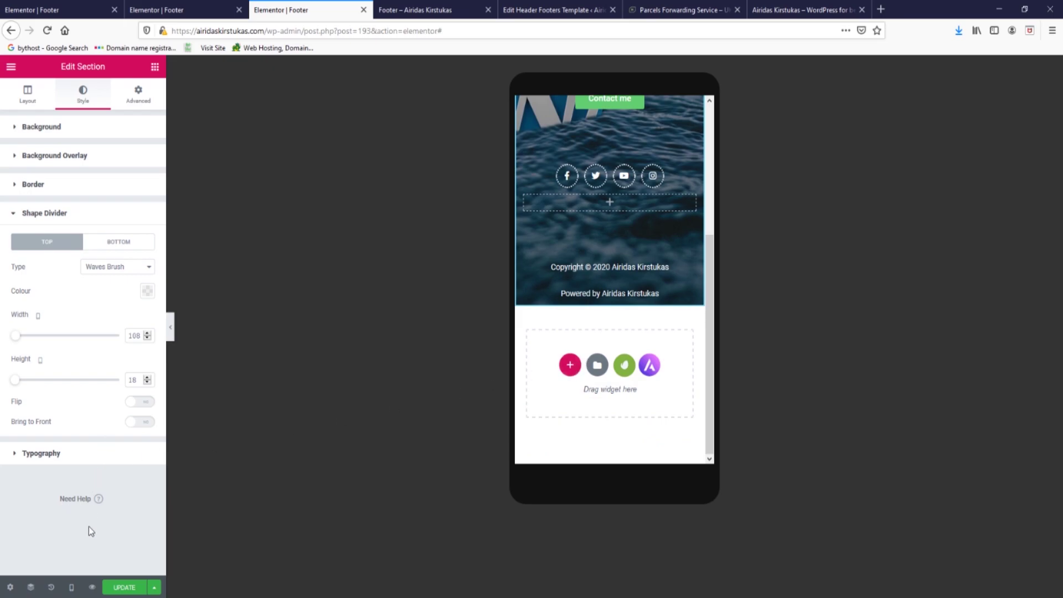
left_click(72, 587)
Set the copyright row's top shape divider type to None
left_click(61, 535)
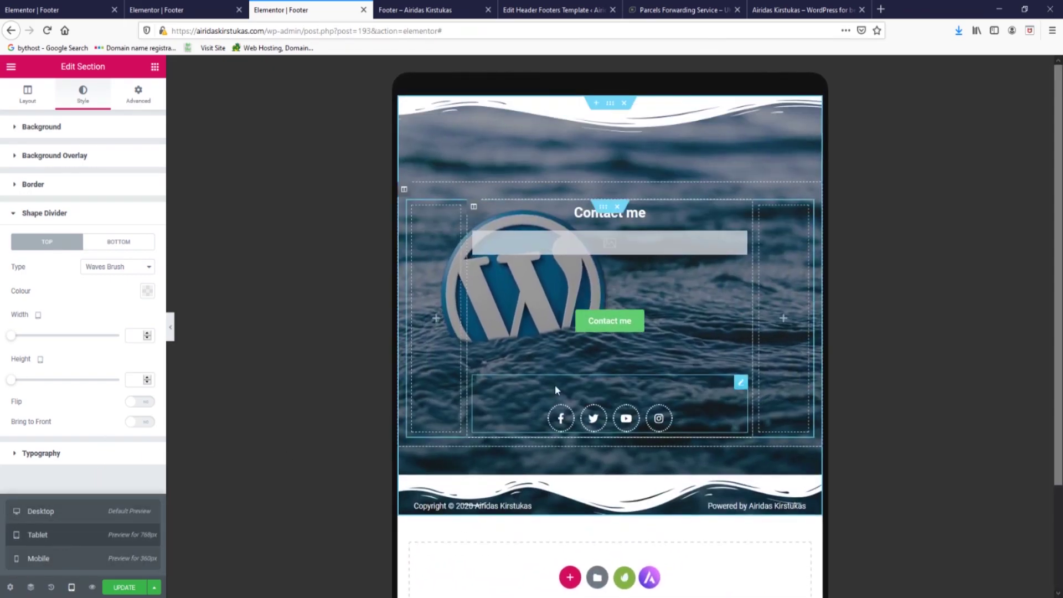
scroll(556, 389, "down", 3)
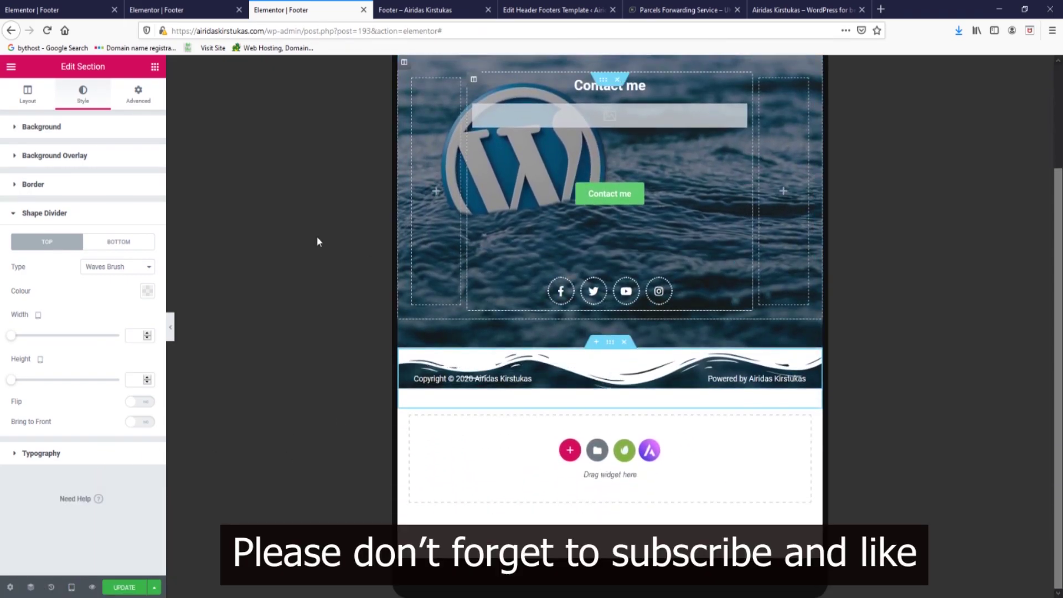
left_click(134, 94)
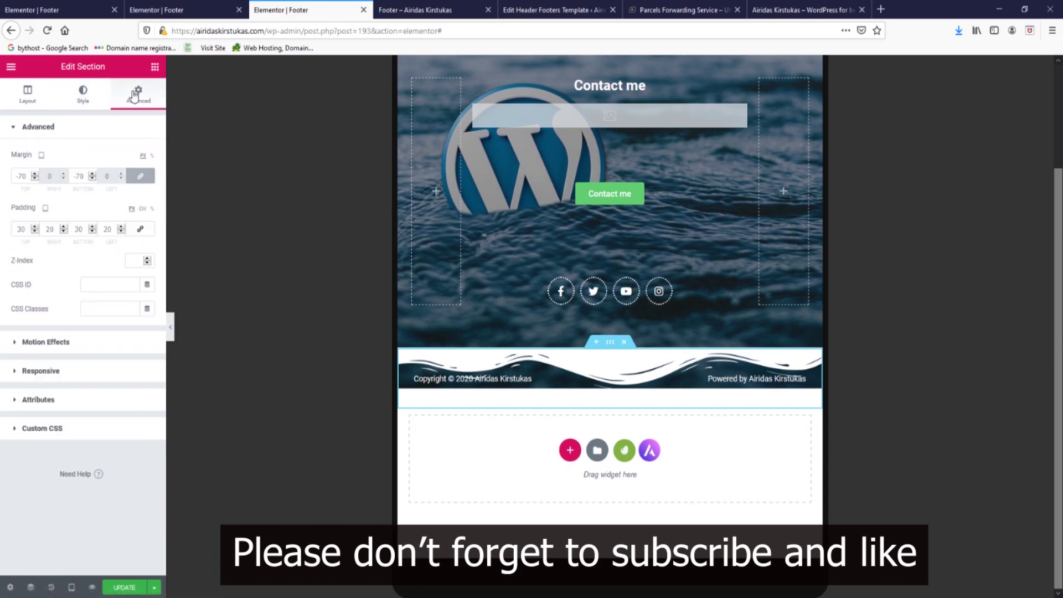
left_click(87, 97)
left_click(21, 389)
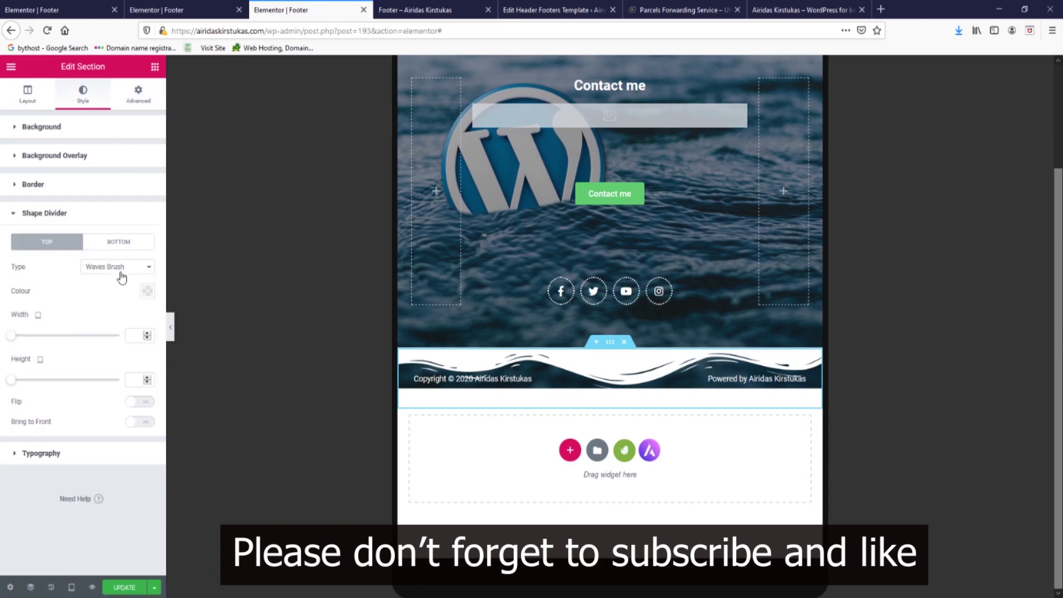
left_click(118, 268)
left_click(97, 282)
Review the footer in desktop, tablet and mobile previews
left_click(72, 587)
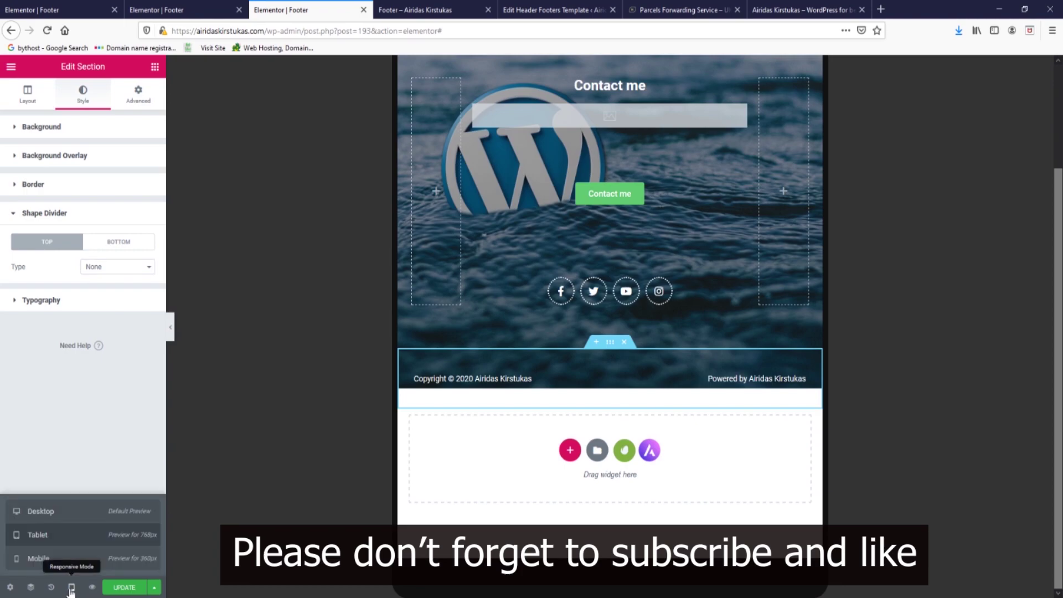
left_click(57, 511)
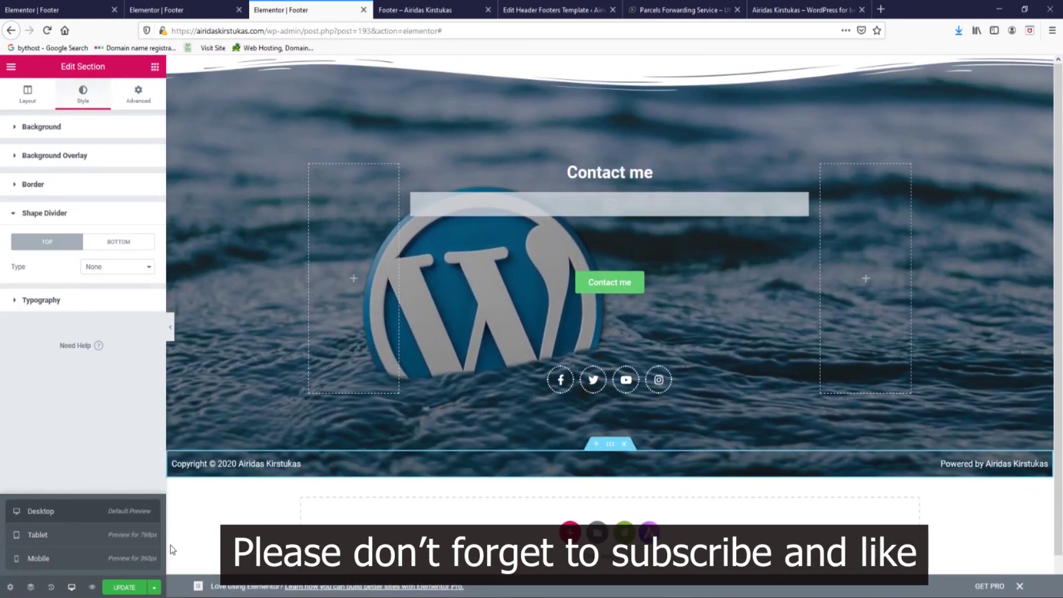
left_click(43, 540)
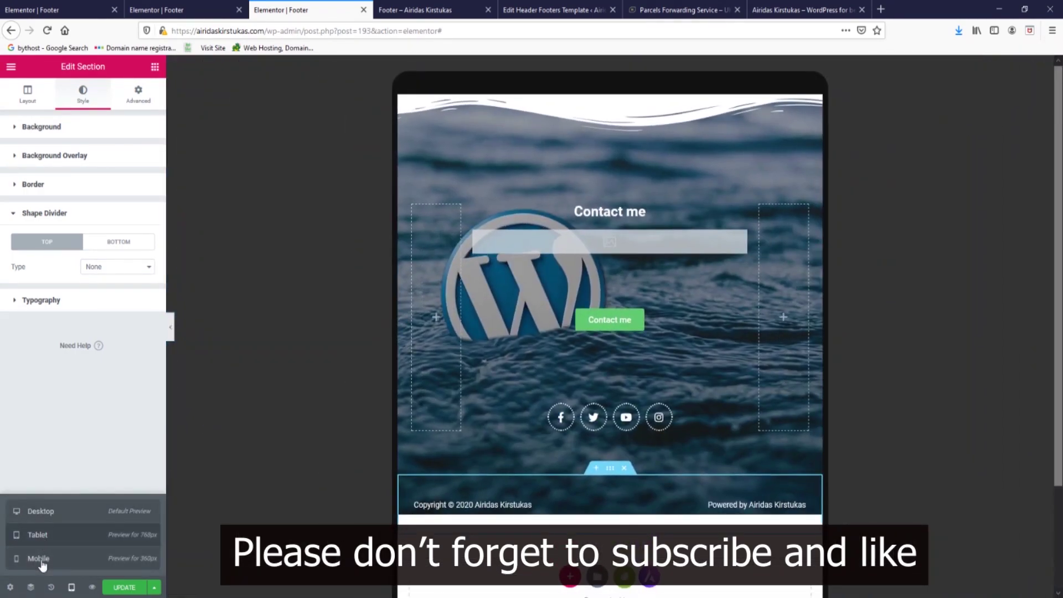
left_click(39, 559)
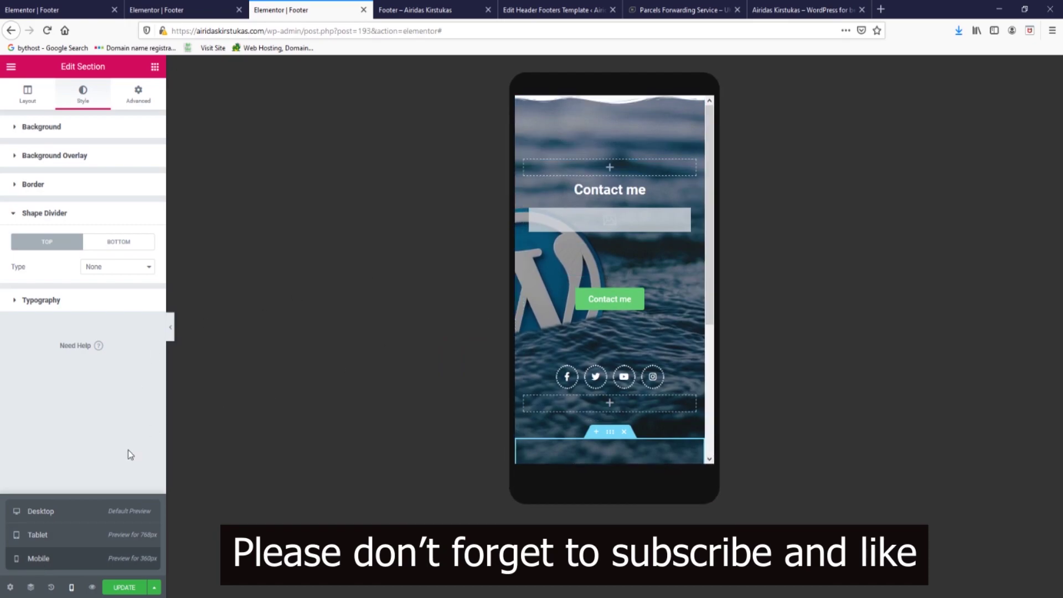